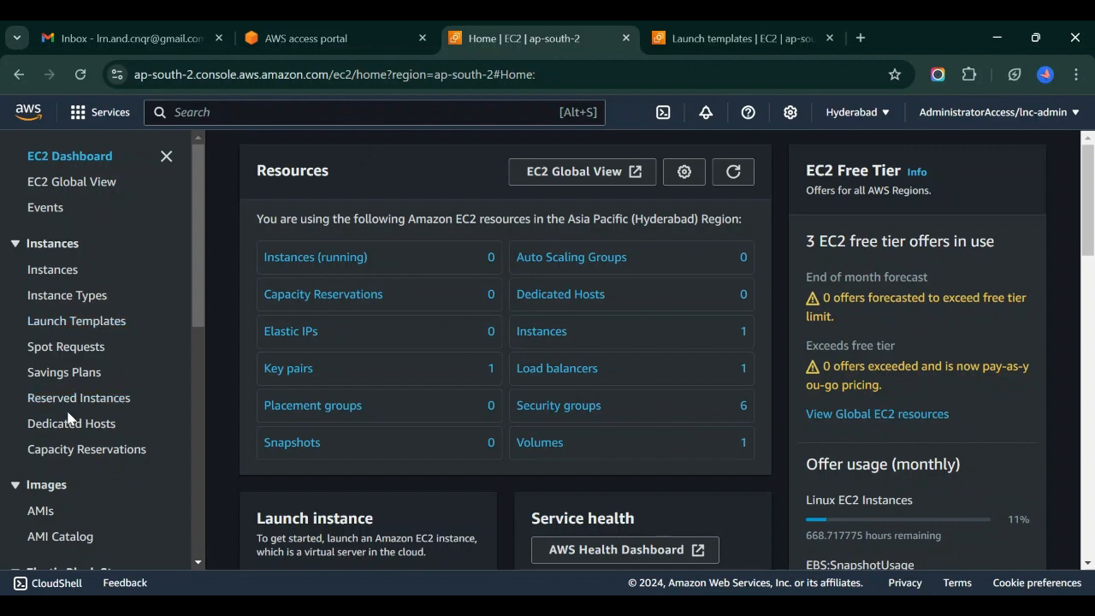
Step: Open the EC2 launch templates list and start creating a new launch template
left_click(74, 325)
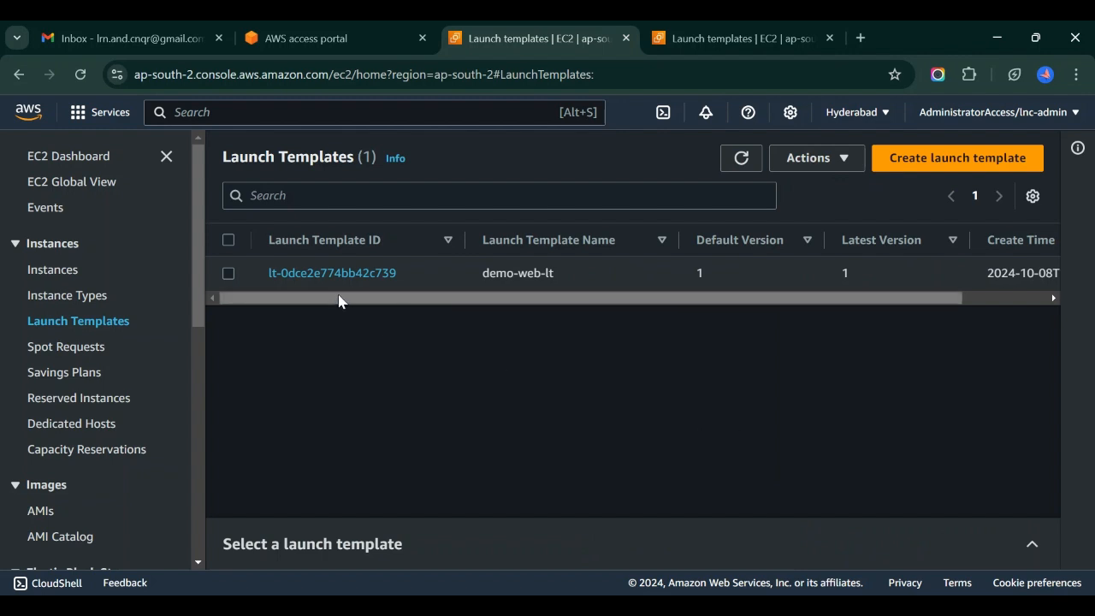
left_click_drag(340, 299, 642, 309)
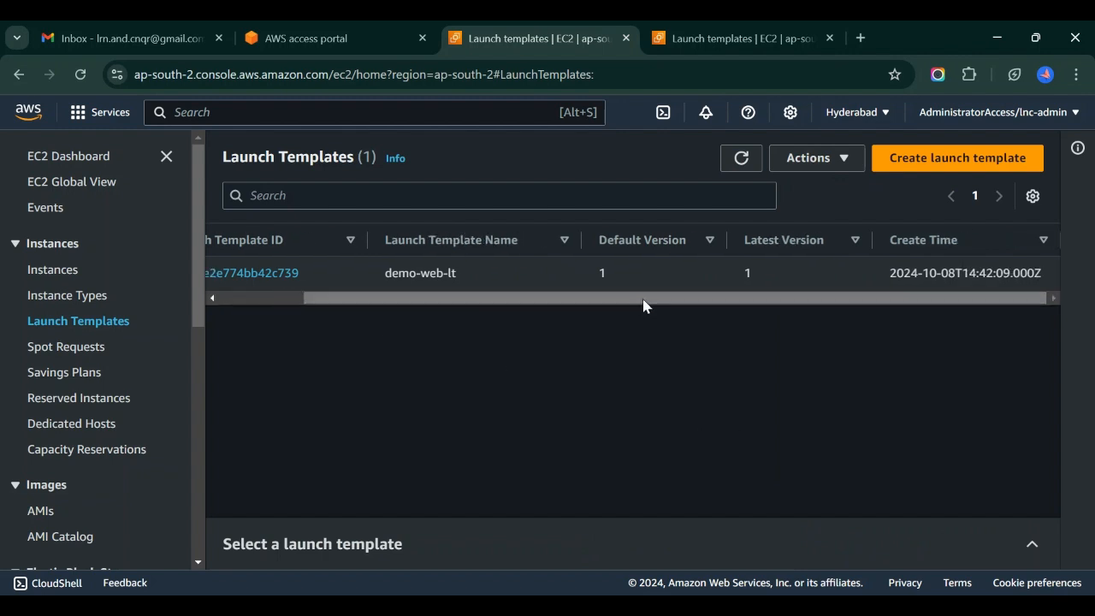
scroll(642, 307, "left", 3)
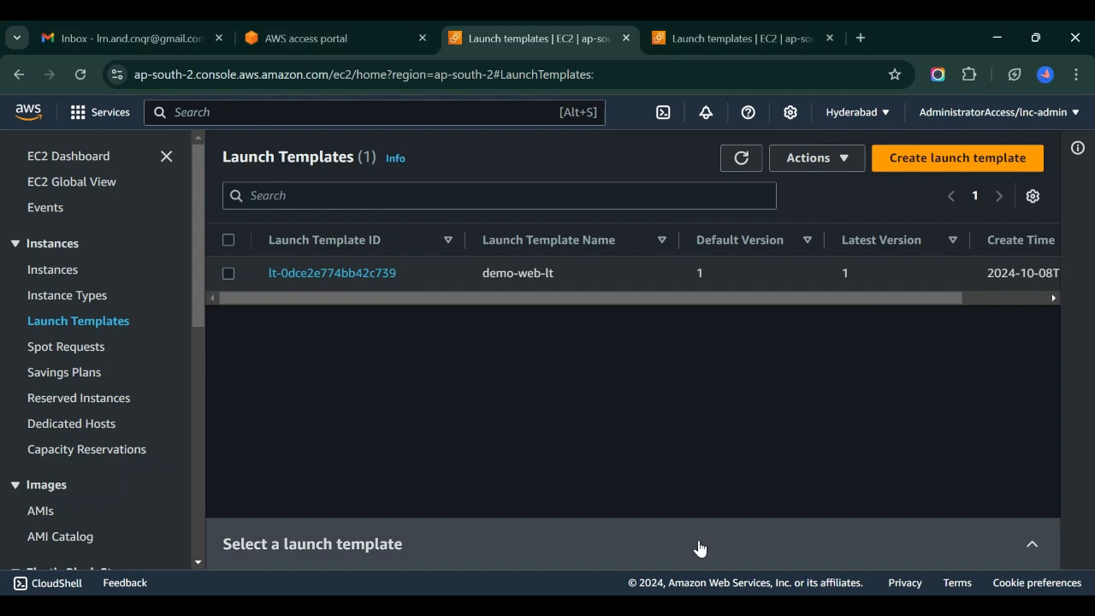
left_click(951, 167)
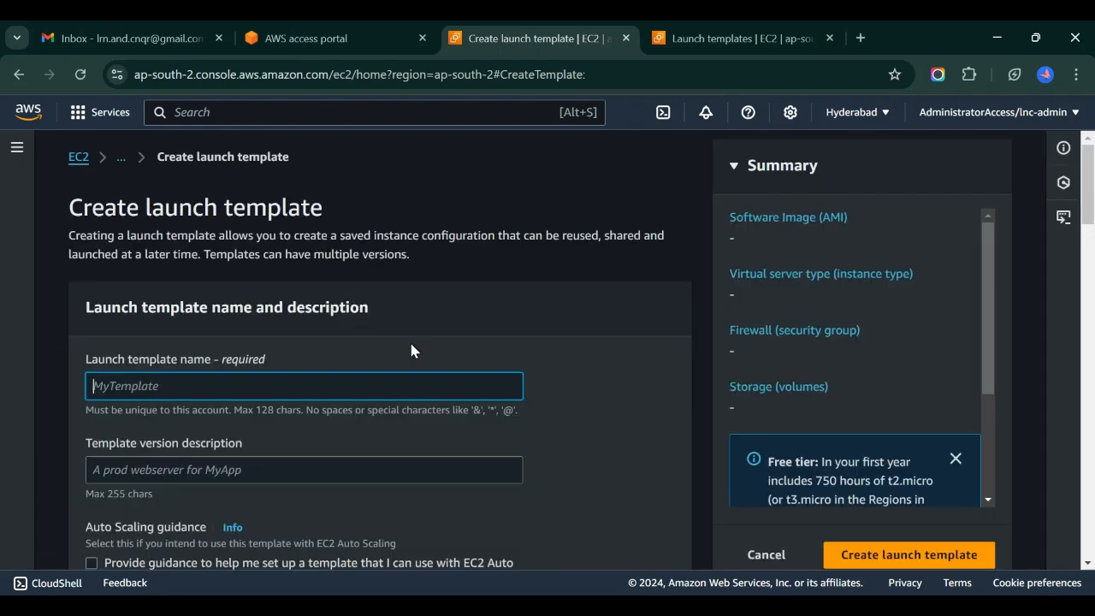
Step: Name the launch template demo-test and use demo-test as its version description as well
scroll(550, 455, "down", 7)
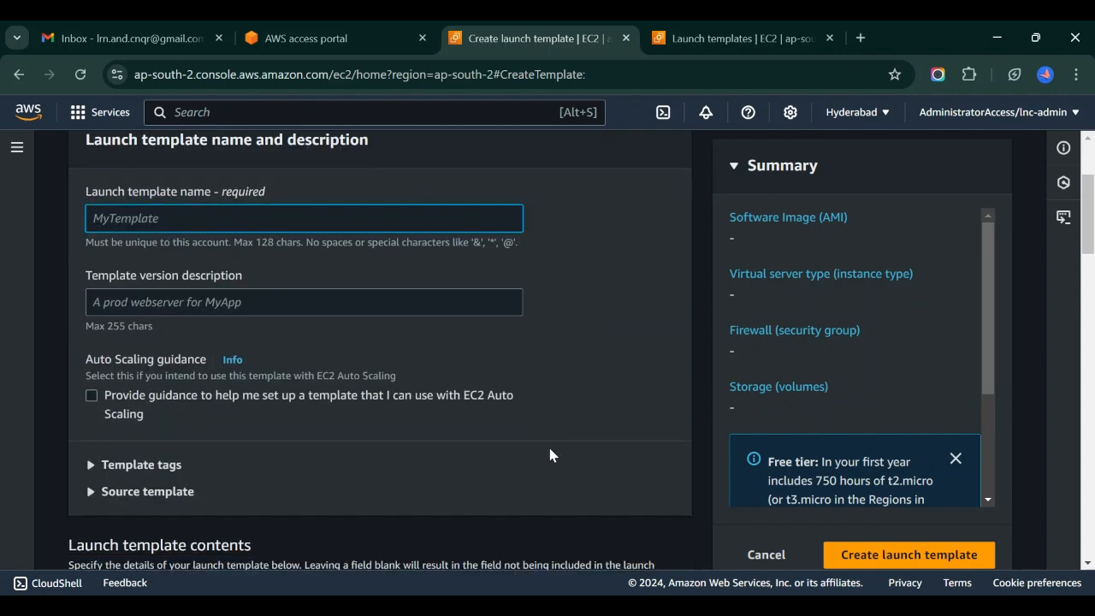
scroll(550, 454, "down", 10)
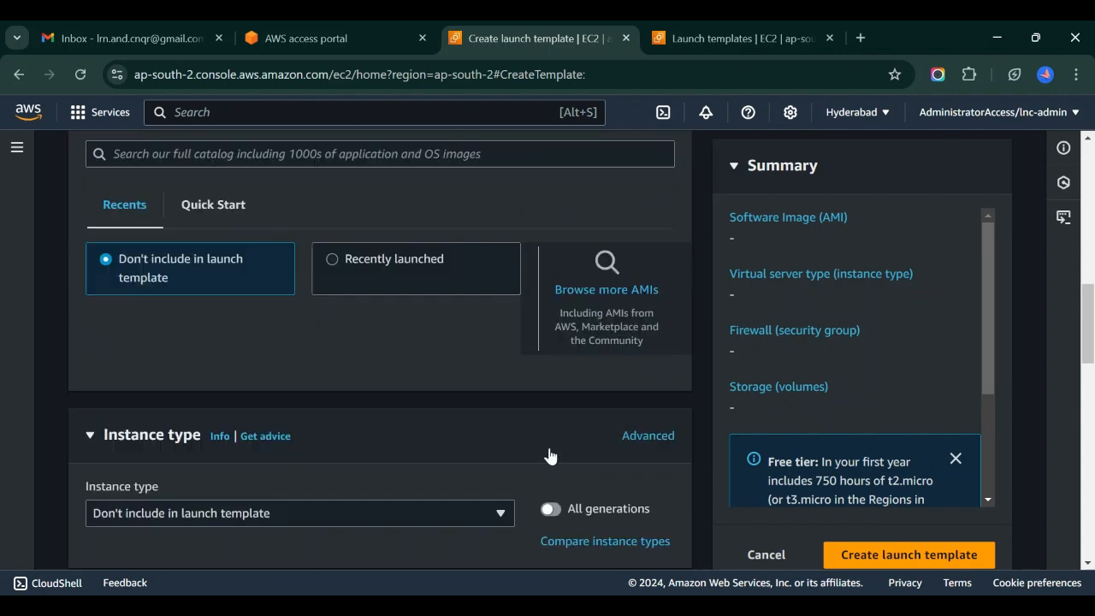
scroll(380, 440, "down", 4)
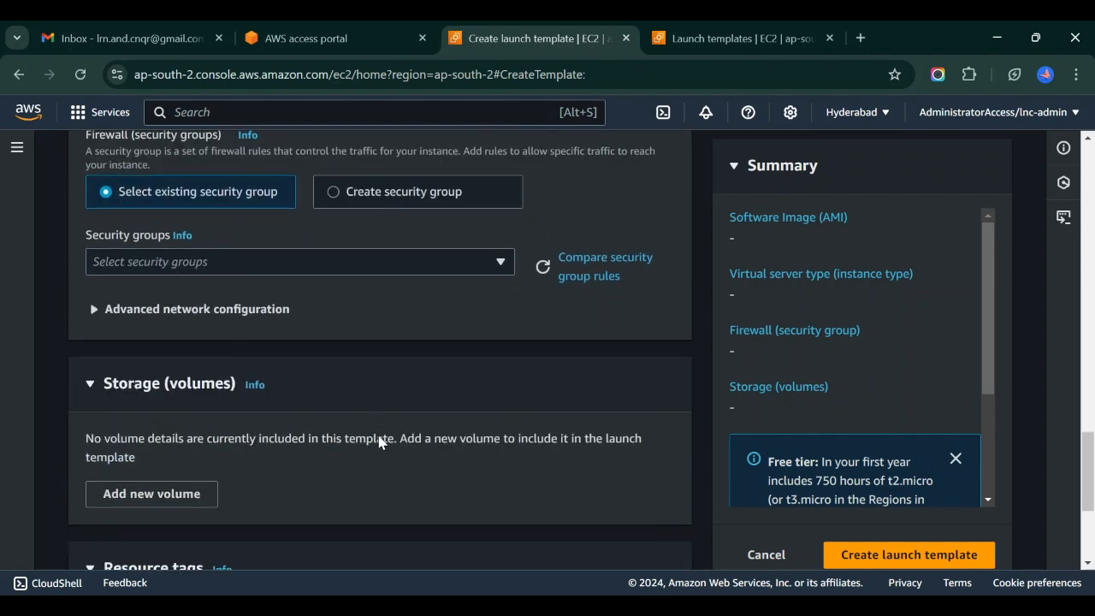
scroll(379, 440, "up", 18)
scroll(379, 442, "down", 2)
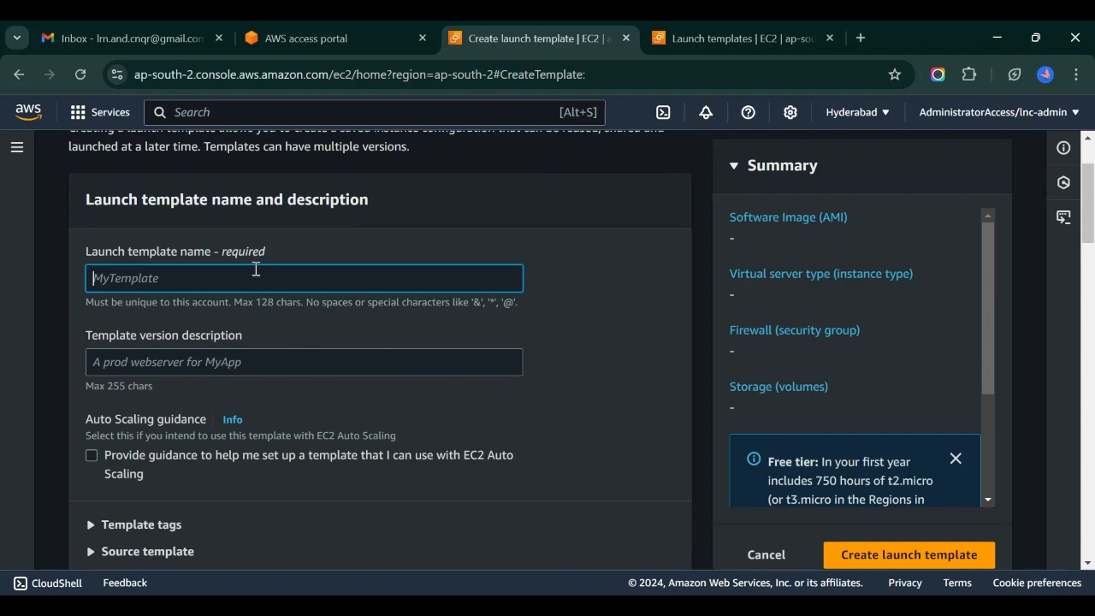
type("demo-test")
left_click_drag(176, 282, 86, 274)
key("ctrl+c")
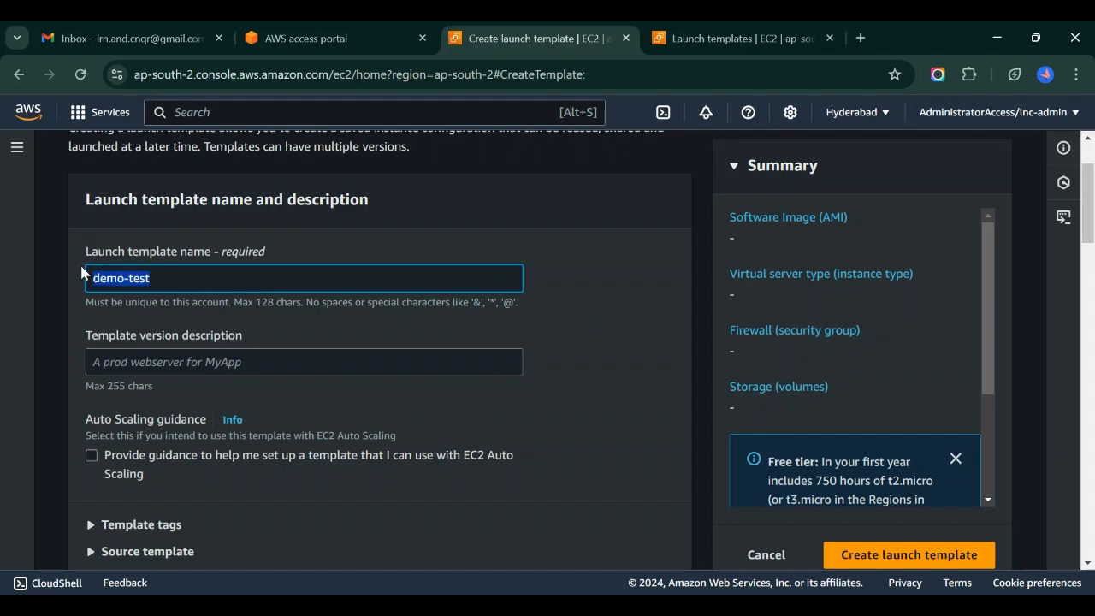
left_click(214, 359)
key("ctrl+v")
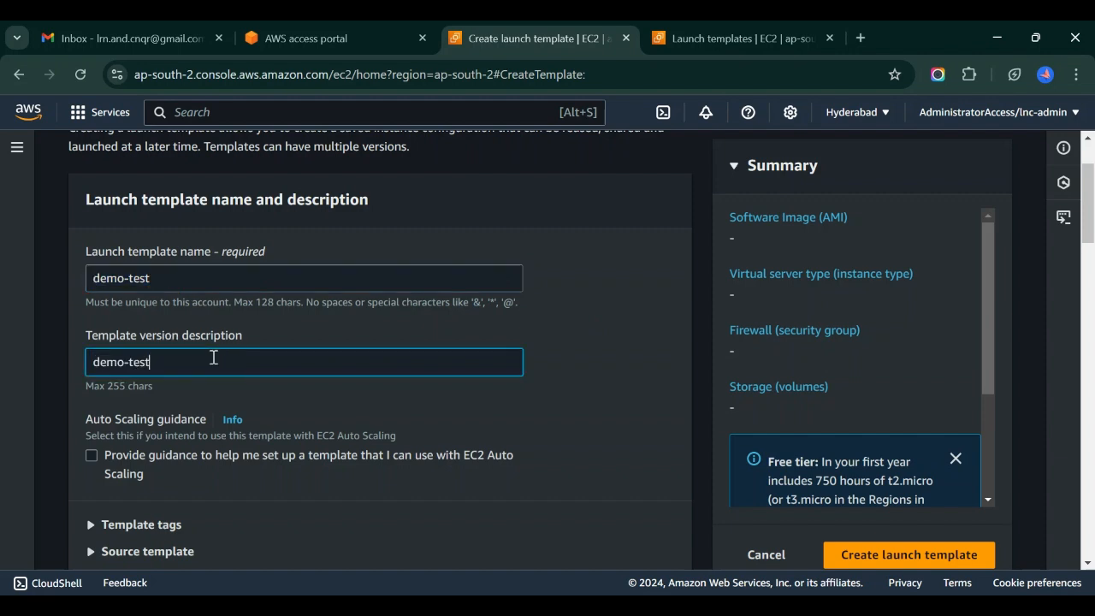
Step: Enable the EC2 Auto Scaling guidance for the template and choose the Amazon Linux 2023 AMI as its machine image
scroll(350, 460, "down", 2)
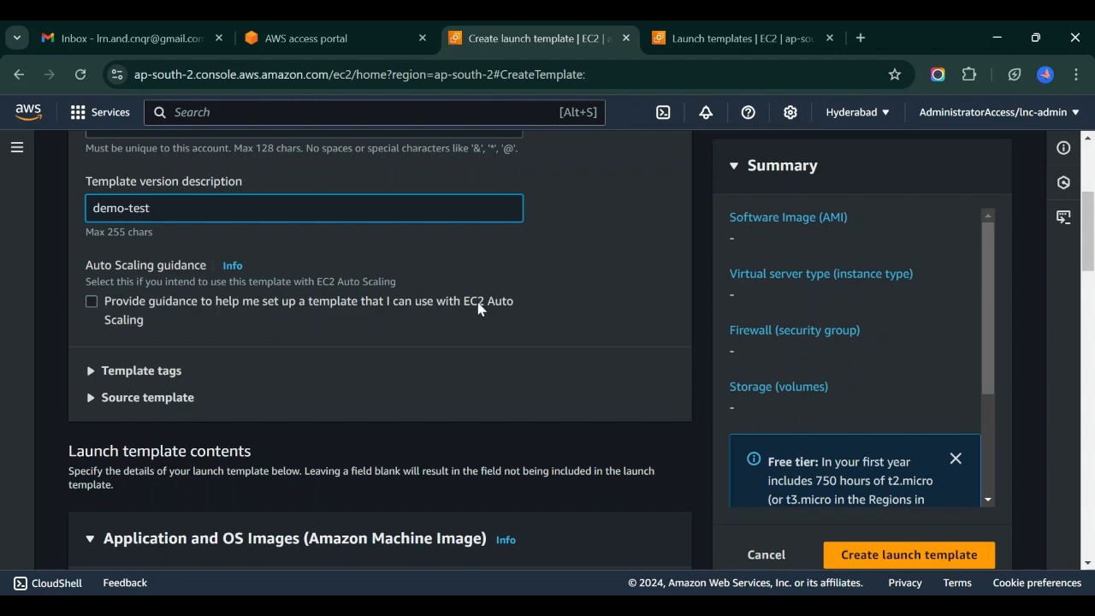
left_click(91, 300)
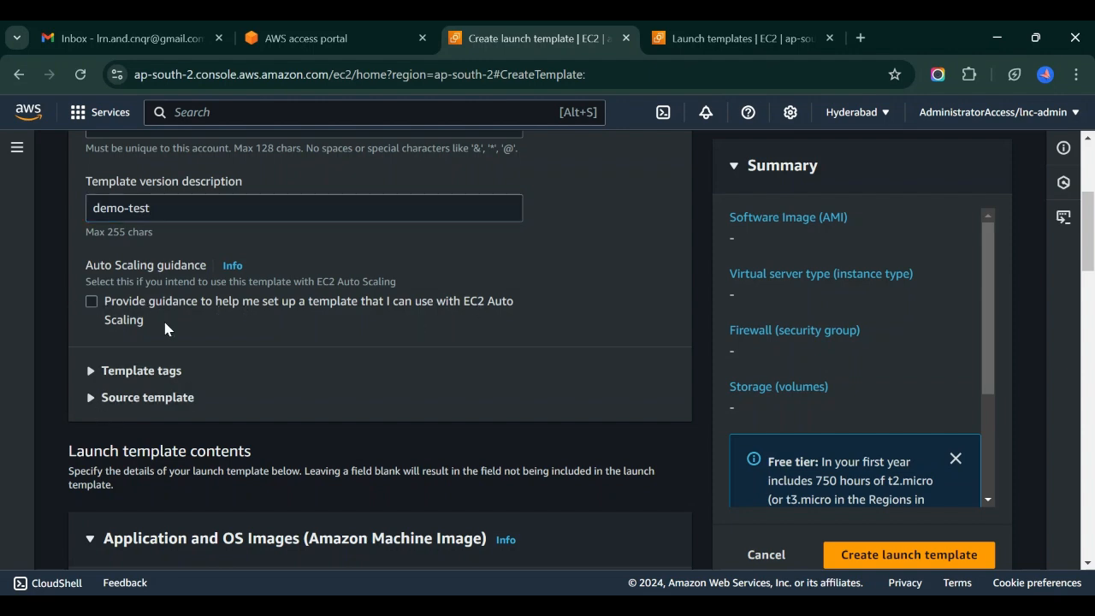
scroll(411, 433, "down", 5)
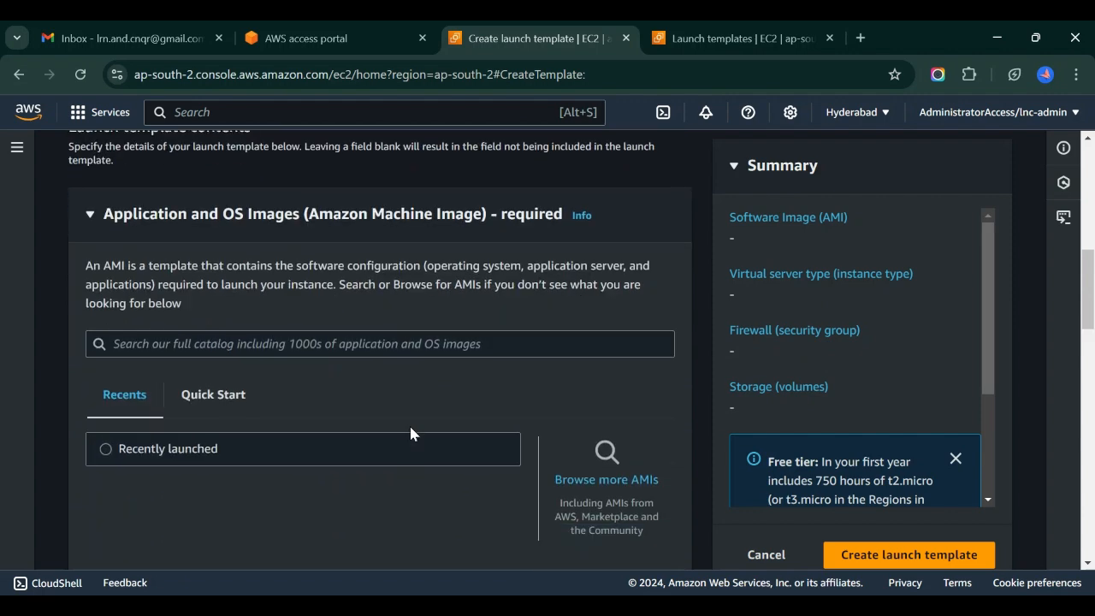
scroll(411, 433, "up", 3)
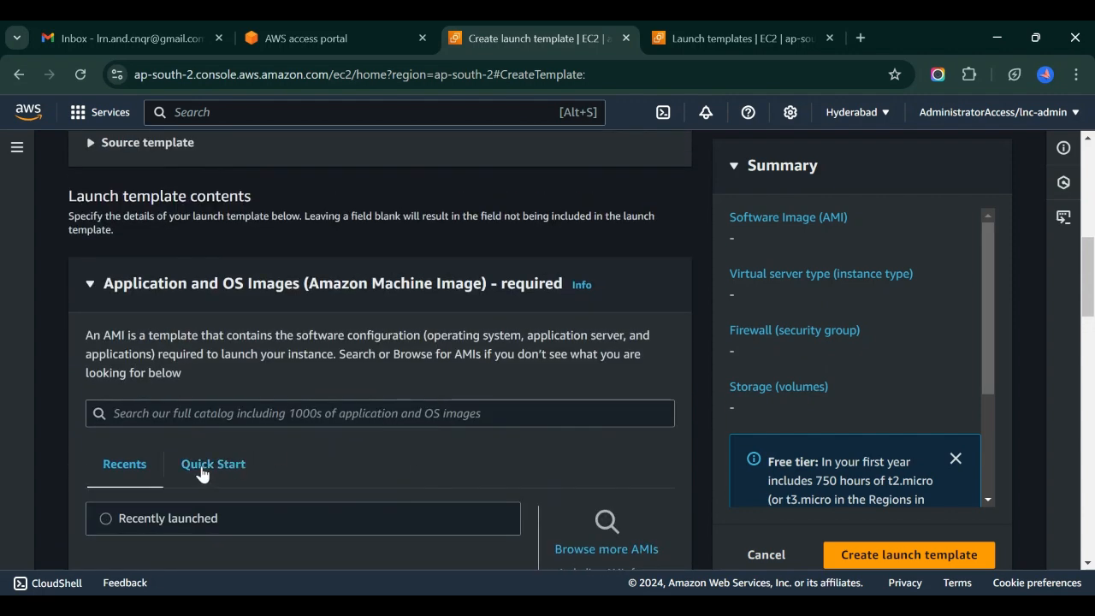
scroll(324, 476, "down", 2)
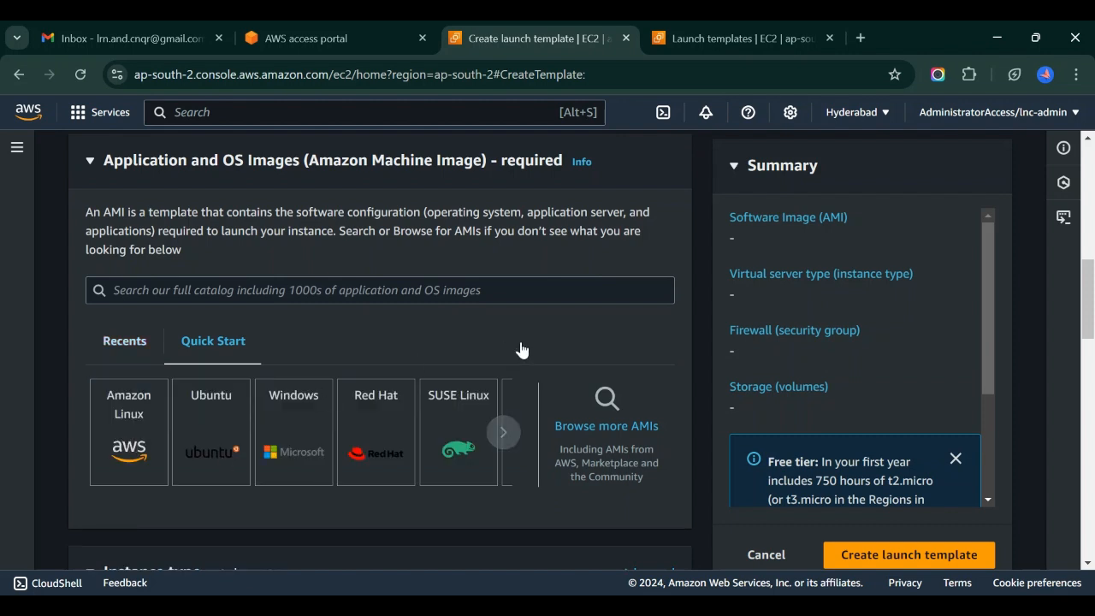
scroll(520, 338, "down", 2)
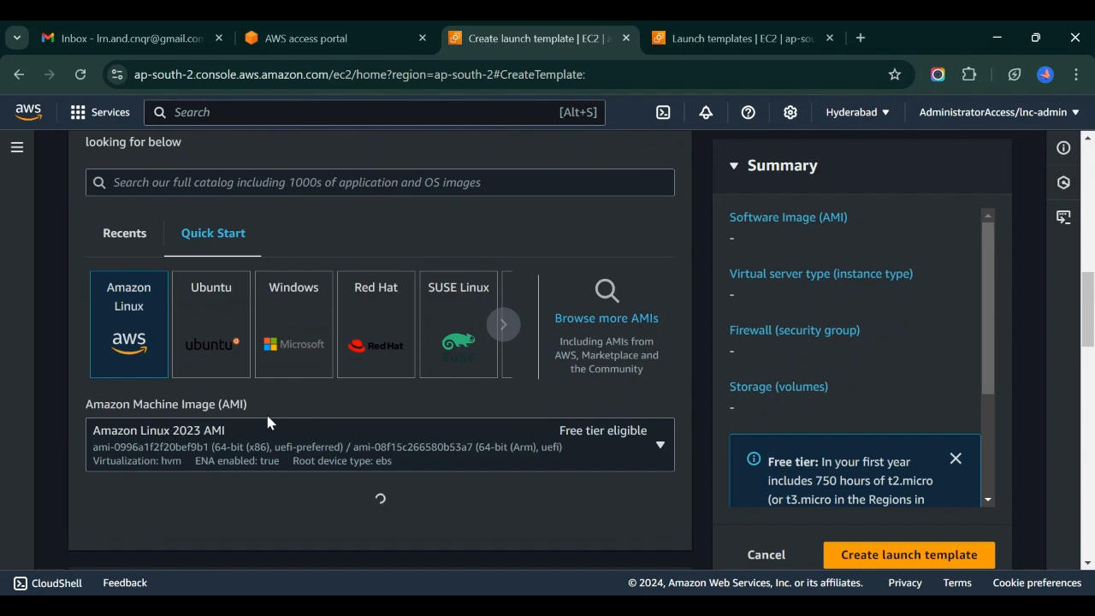
scroll(266, 411, "down", 5)
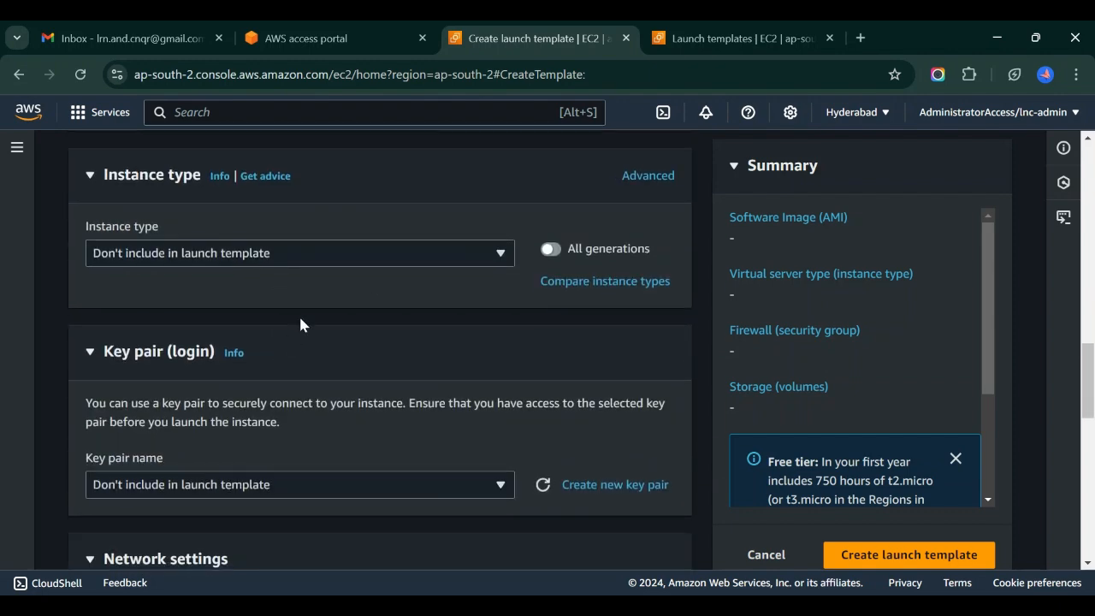
scroll(214, 317, "up", 1)
scroll(363, 374, "up", 3)
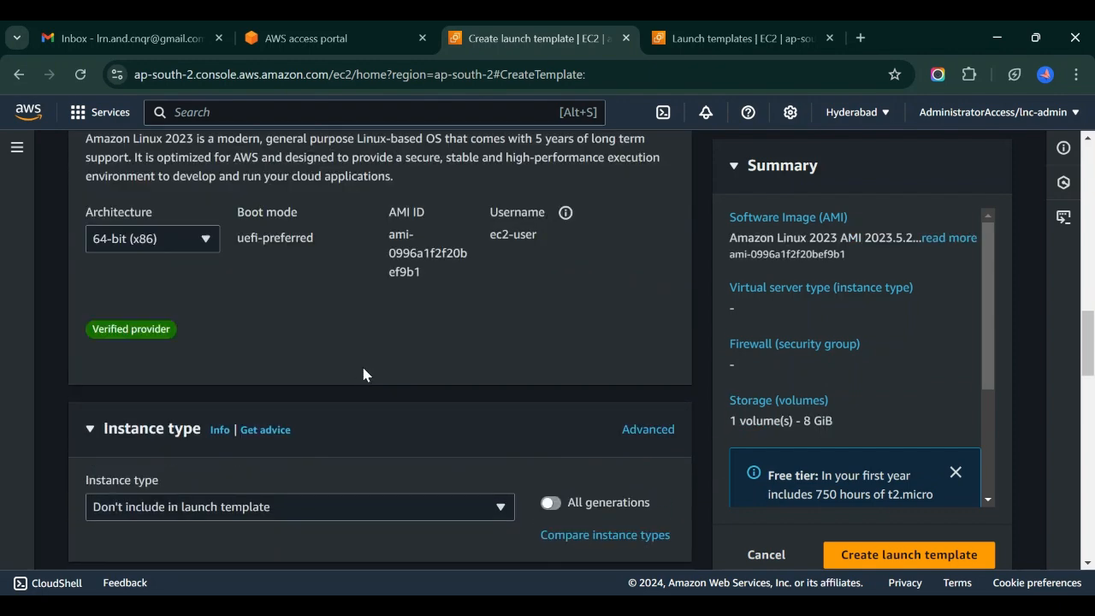
Step: Assign the existing security group web-ec2-sg in the template's network settings
scroll(363, 374, "down", 2)
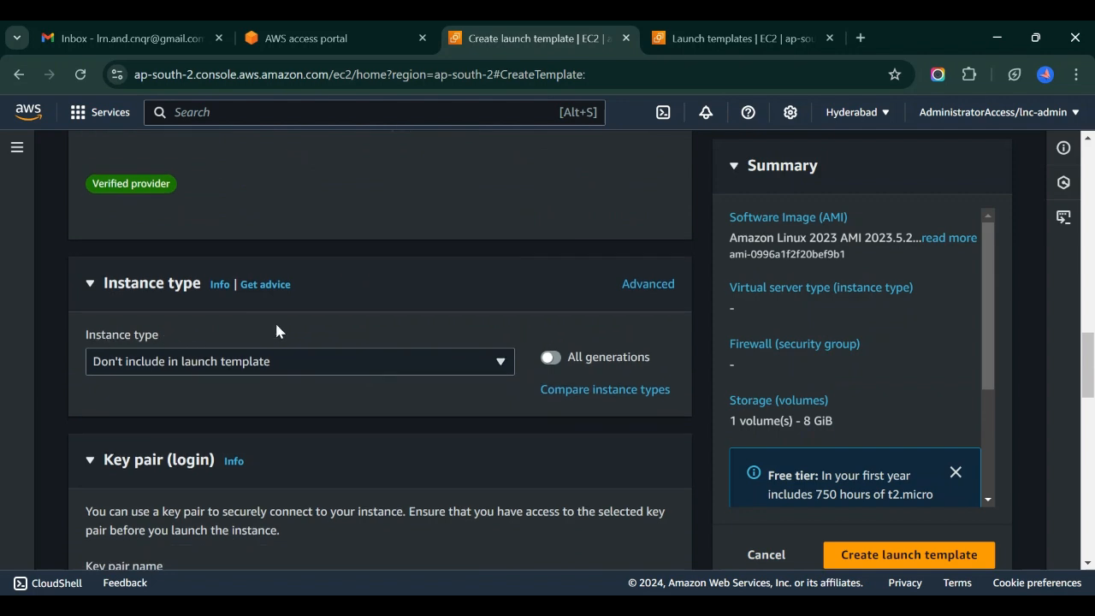
scroll(276, 333, "down", 1)
scroll(275, 323, "down", 1)
scroll(450, 306, "down", 2)
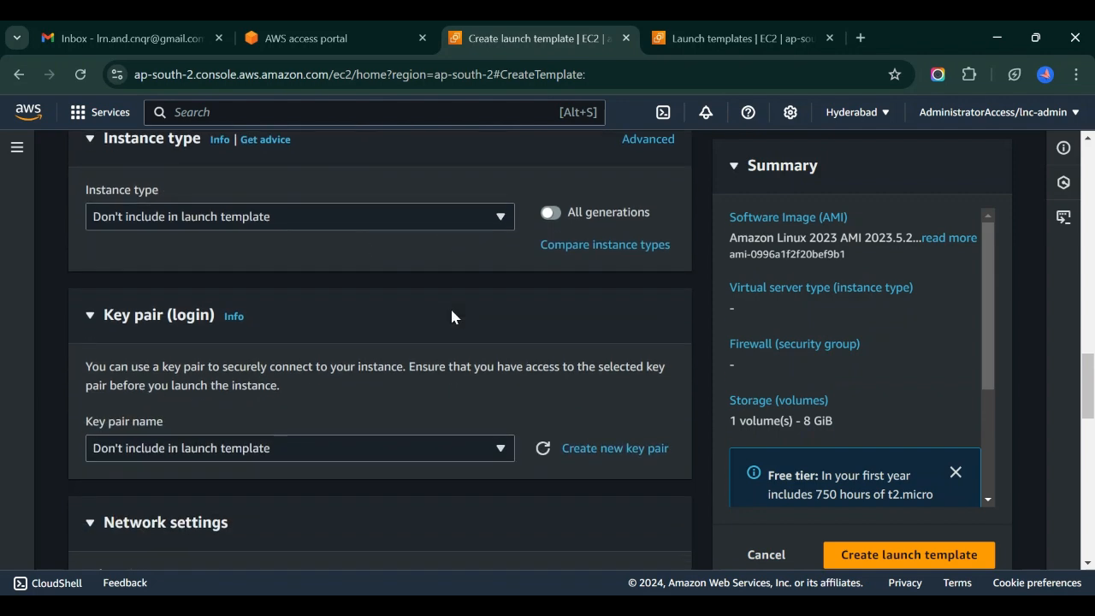
scroll(450, 307, "down", 1)
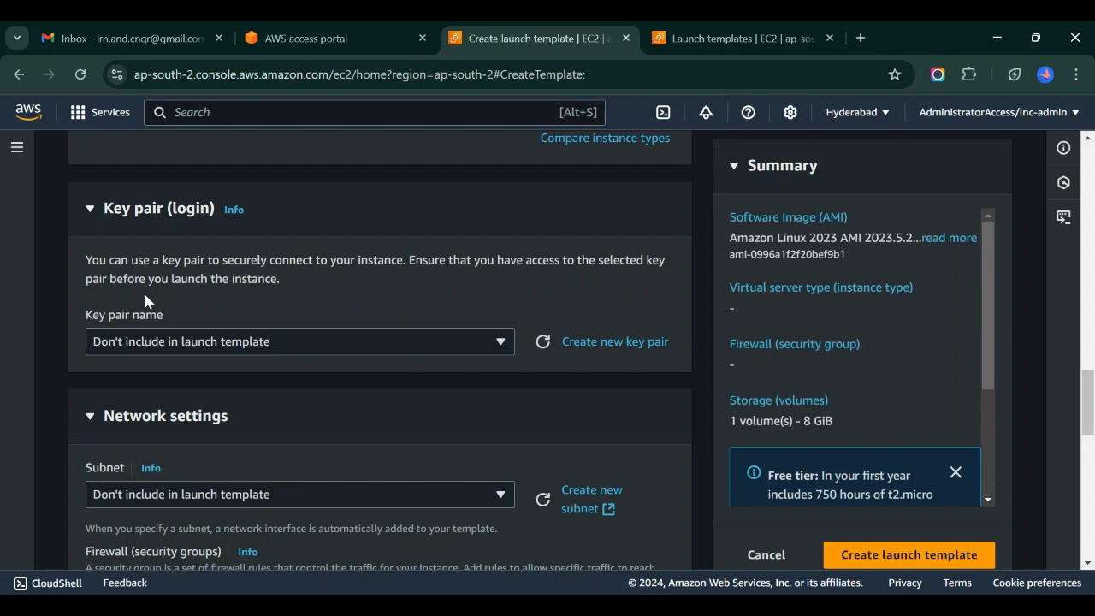
scroll(422, 303, "down", 2)
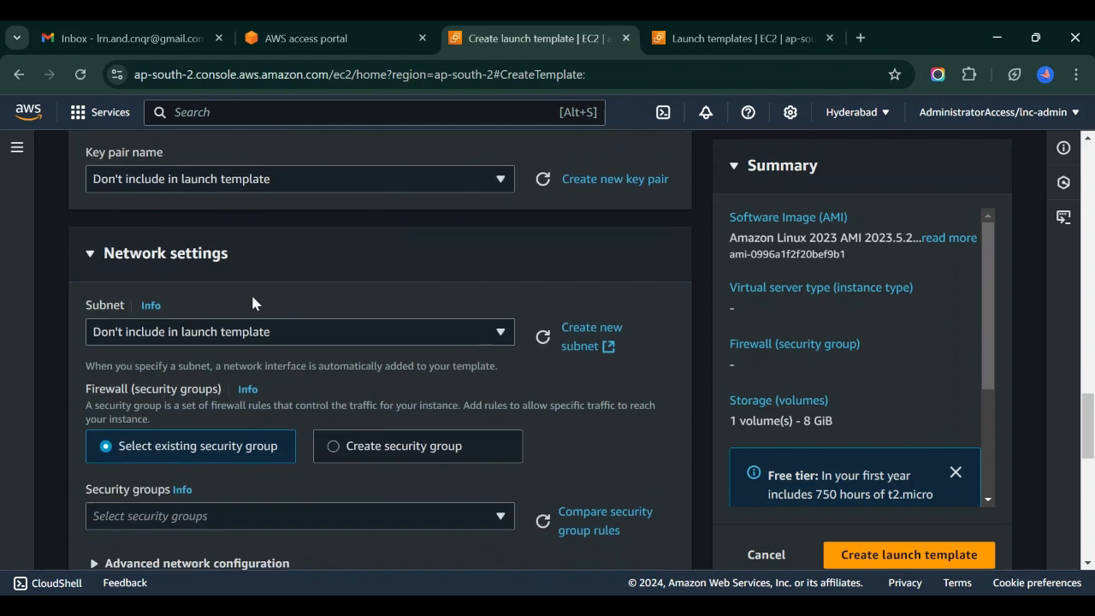
scroll(251, 299, "down", 1)
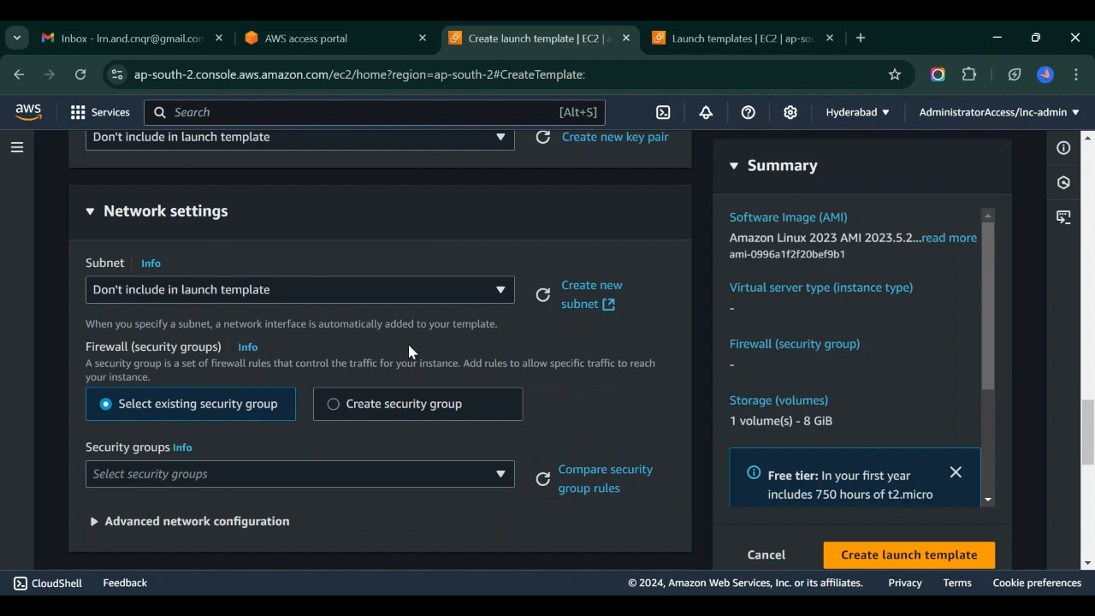
scroll(407, 342, "down", 2)
scroll(320, 398, "down", 2)
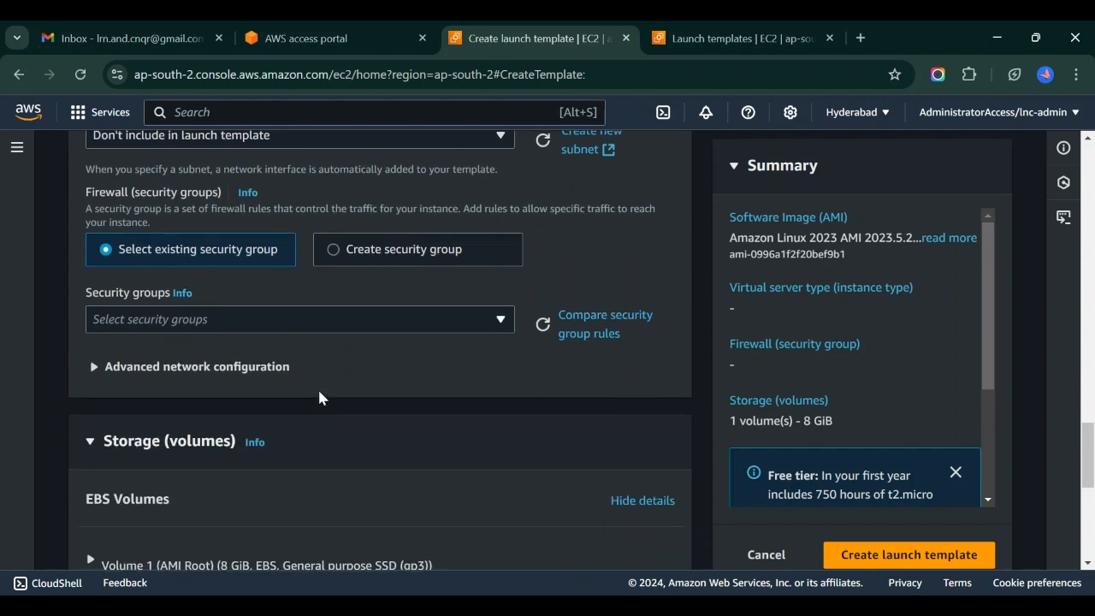
left_click(302, 318)
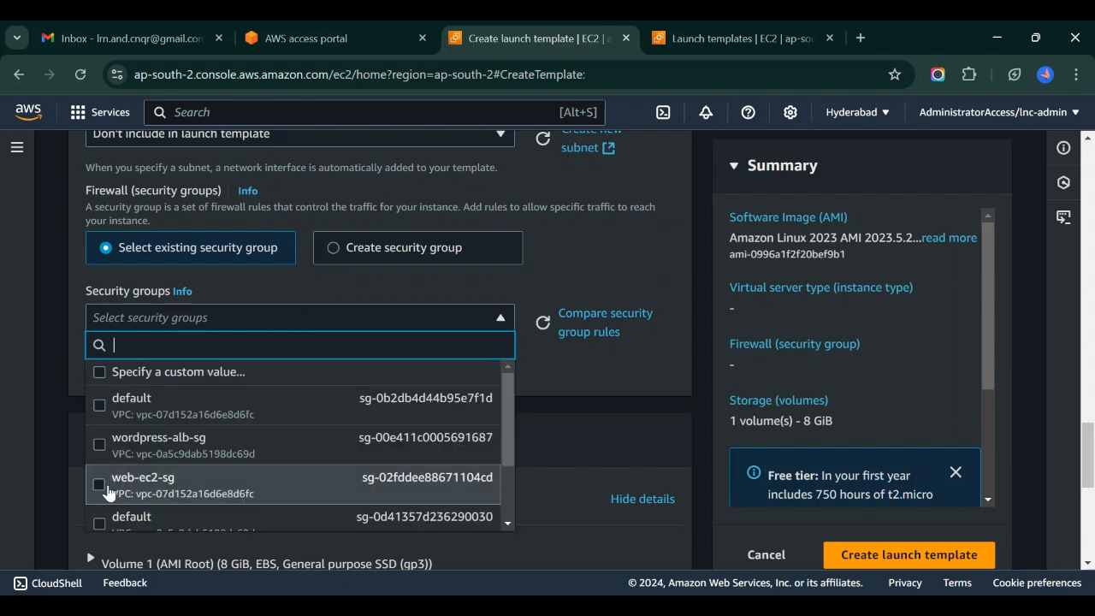
left_click(100, 486)
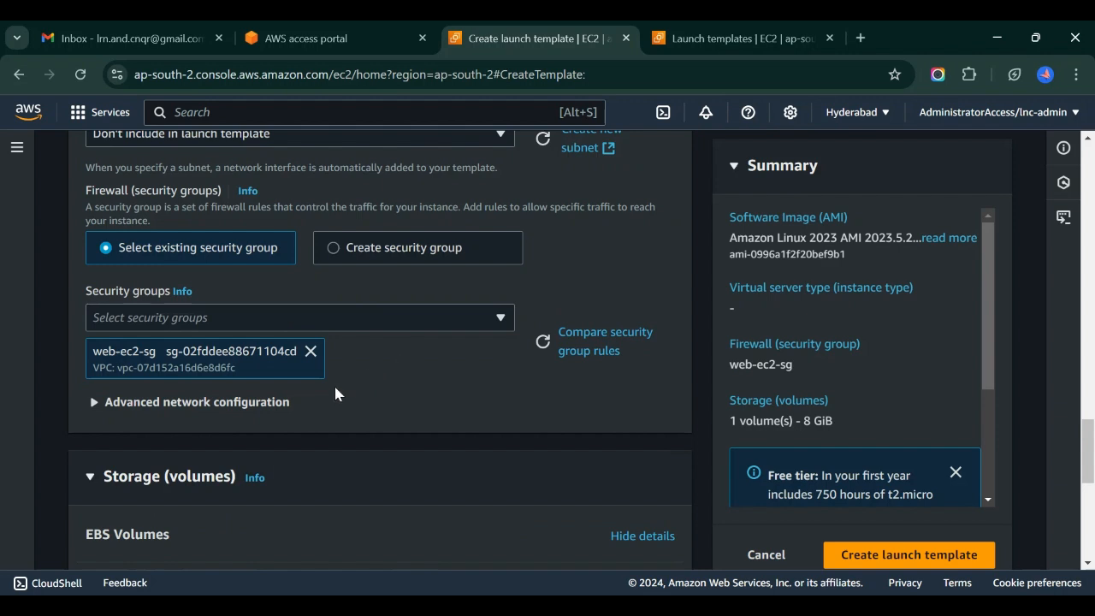
Step: Expand the advanced network configuration and set auto-assign public IP to Enable for network interface 1
scroll(254, 432, "down", 2)
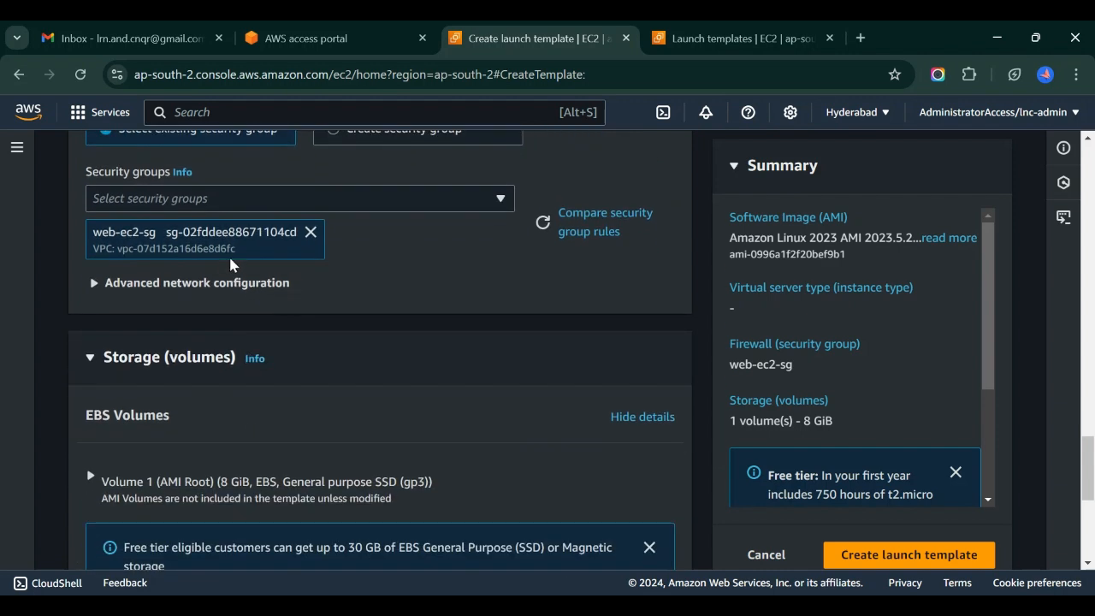
left_click(175, 294)
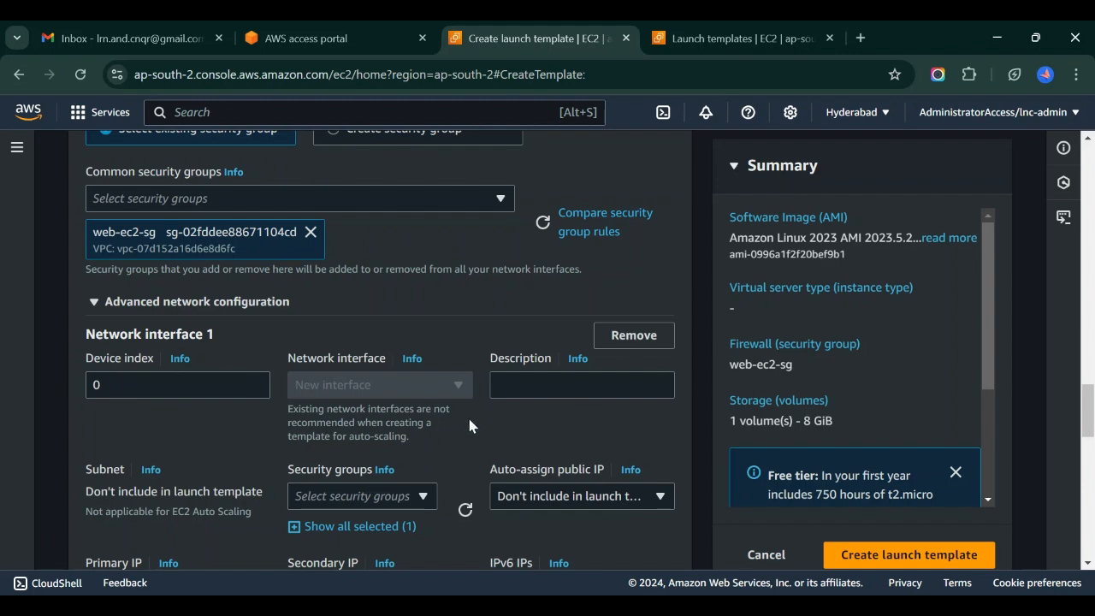
scroll(469, 416, "down", 3)
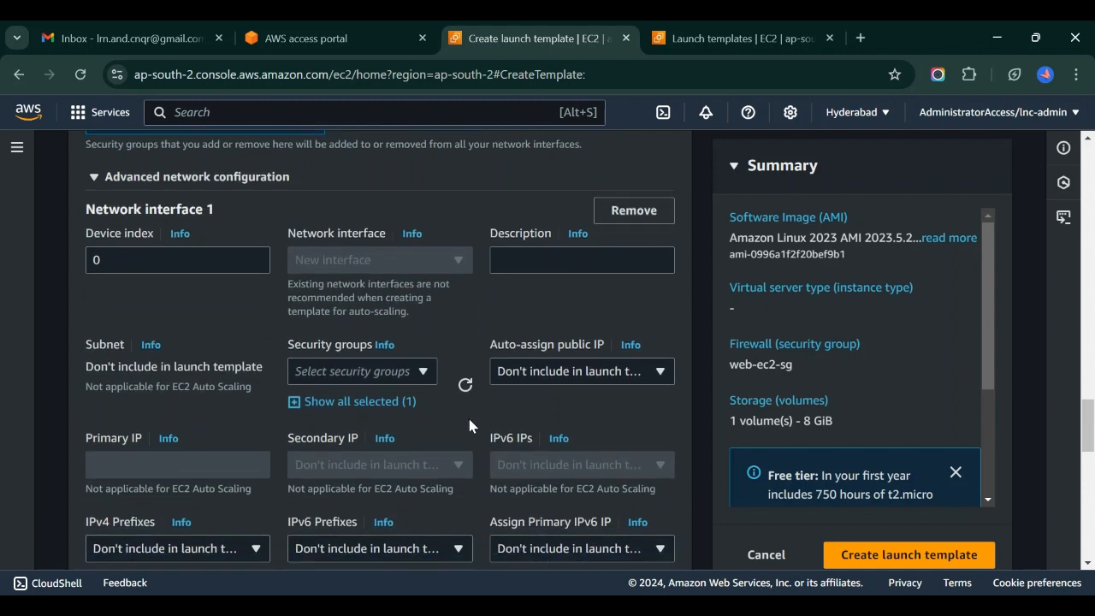
left_click(620, 379)
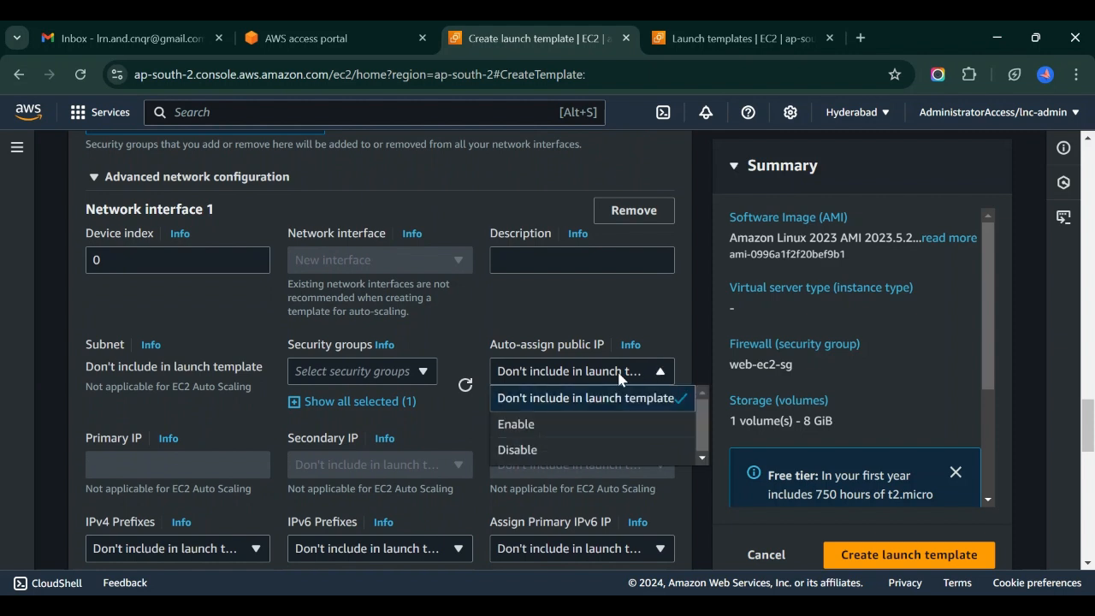
left_click(501, 424)
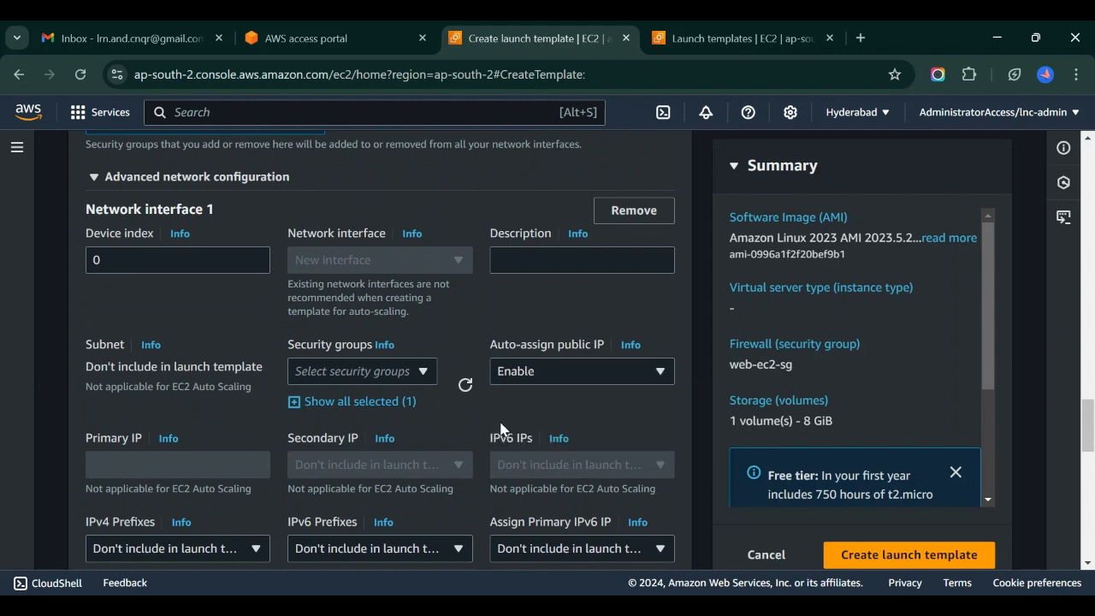
Step: In the advanced details, enter a user data bash script that updates yum, installs nginx, writes a hostname greeting to /usr/share/nginx/html/index.html, and starts and enables nginx
scroll(469, 408, "down", 5)
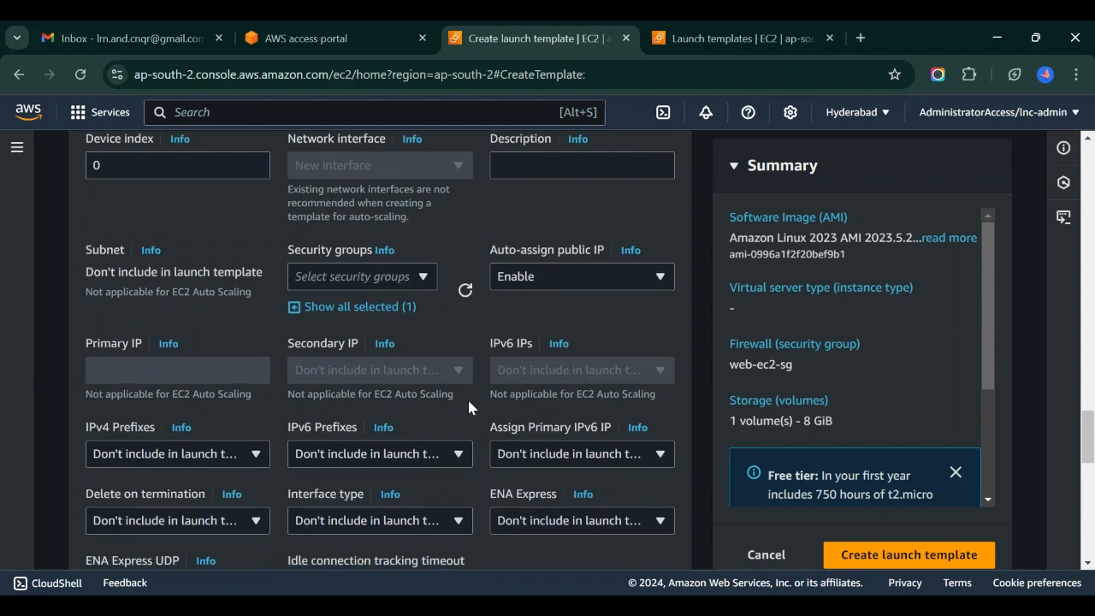
scroll(469, 407, "down", 4)
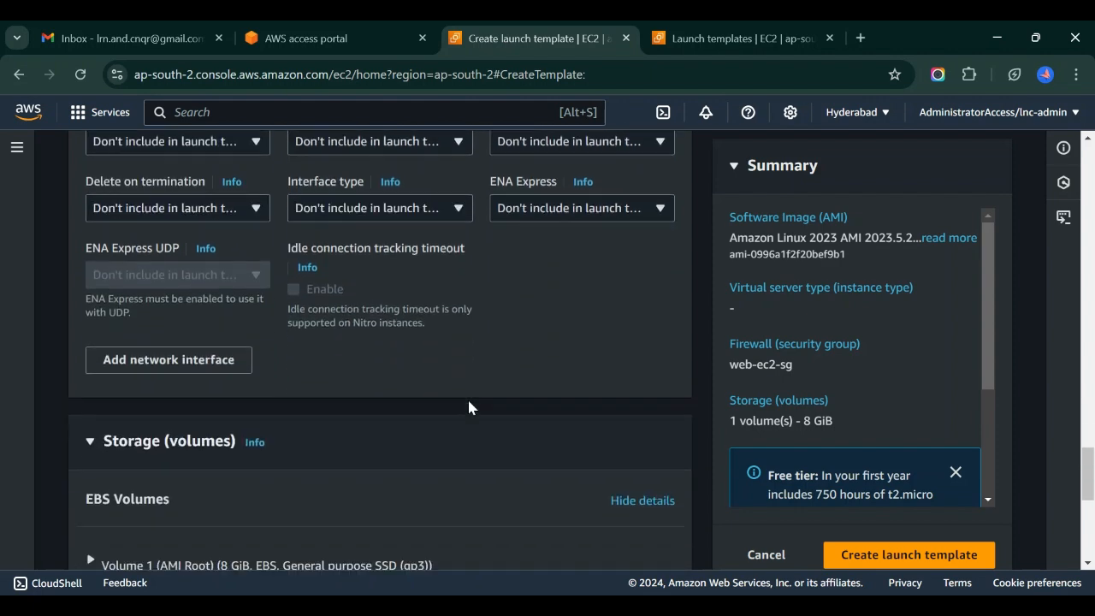
scroll(469, 402, "down", 1)
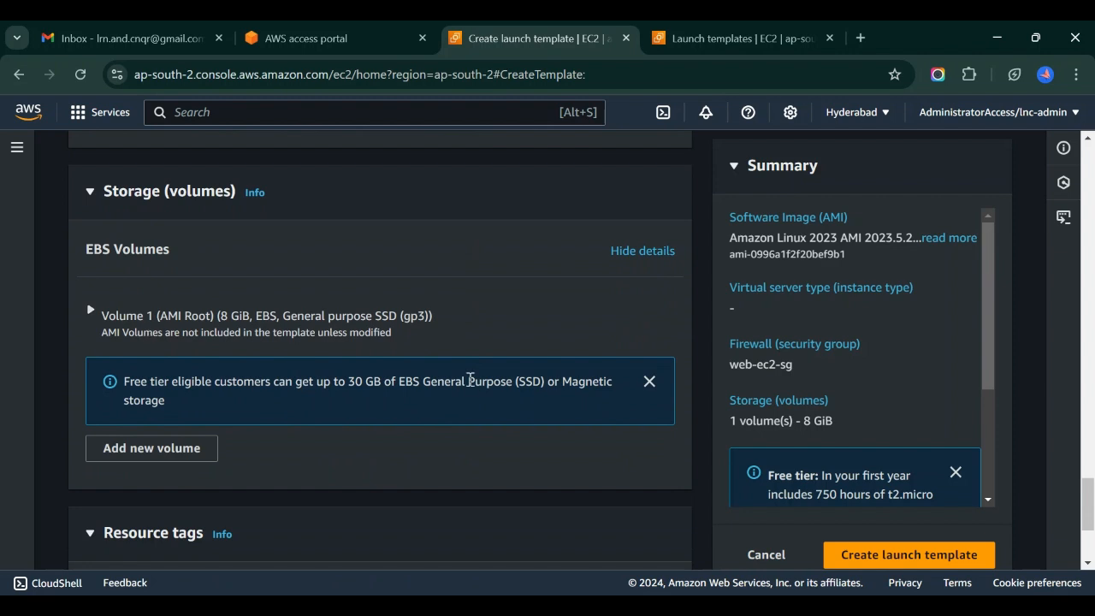
scroll(469, 383, "down", 3)
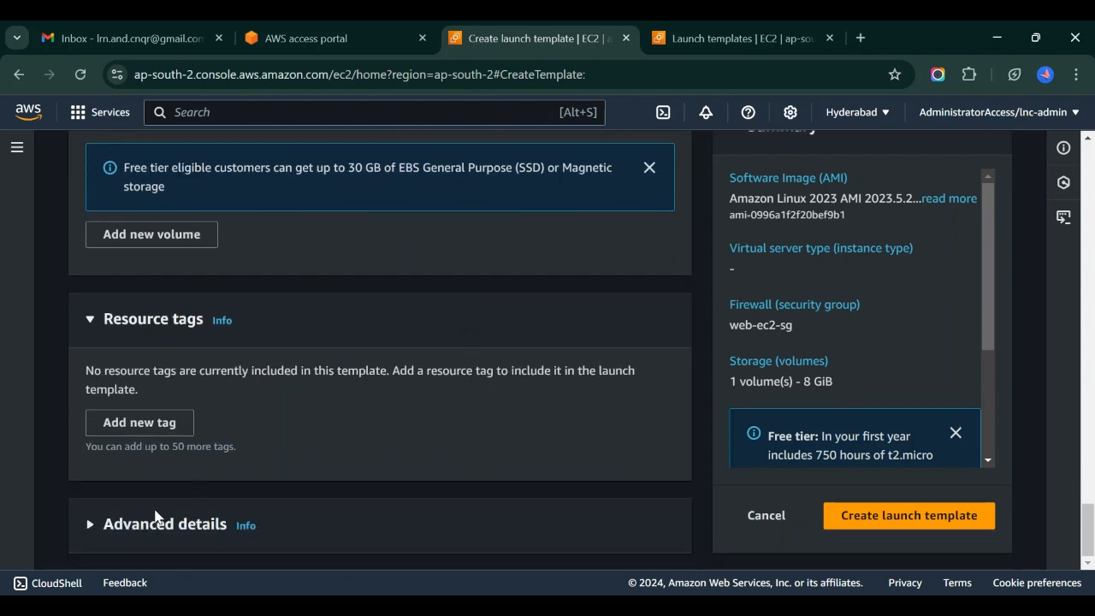
left_click(154, 523)
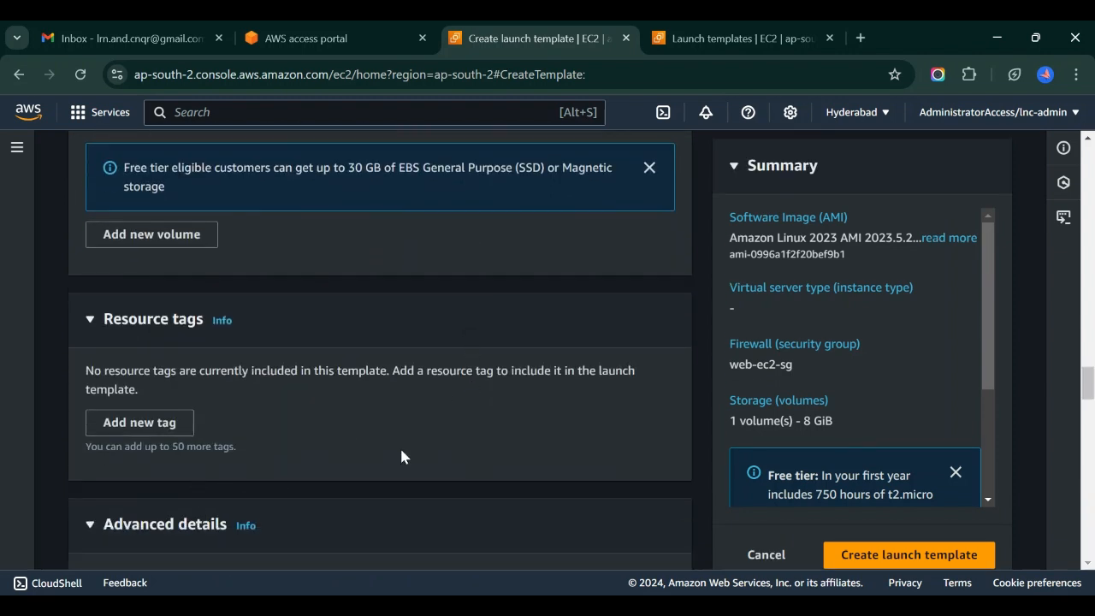
scroll(402, 456, "down", 15)
scroll(401, 456, "down", 8)
left_click(206, 271)
type("#!/bin/bash  yum update -y yum install nginx -y  echo \"<h1>Hello from sample nginx server html from `hostname` of EC2</h1>\" > /usr/share/nginx/html/index.html  systemctl start nginx systemctl enable nginx")
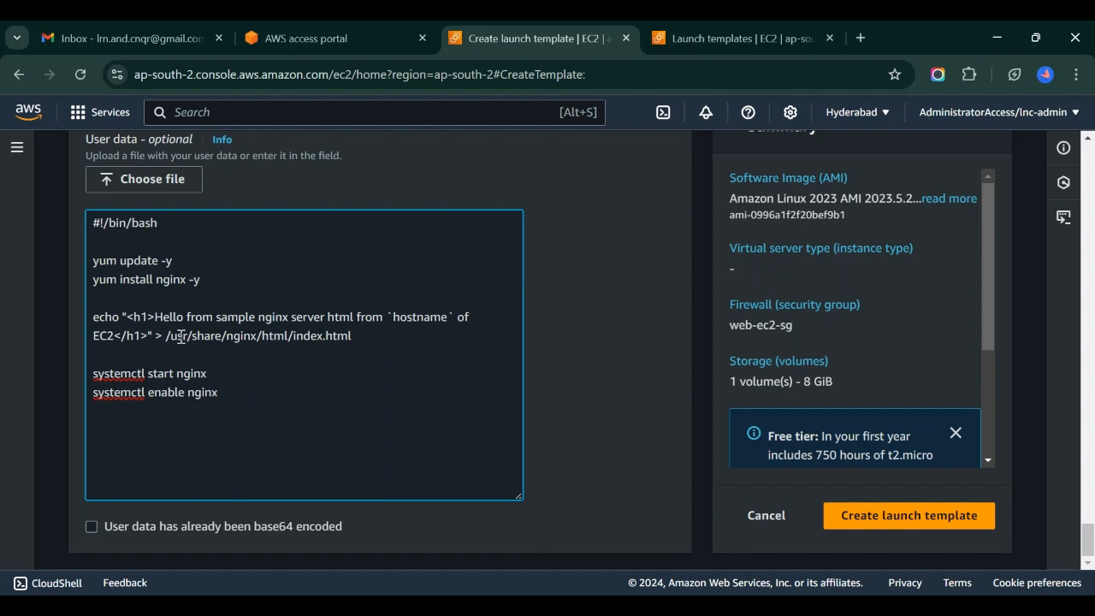
Step: Create the launch template and open the details page of the new demo-test template
left_click_drag(156, 318, 223, 366)
left_click(237, 392)
left_click(908, 522)
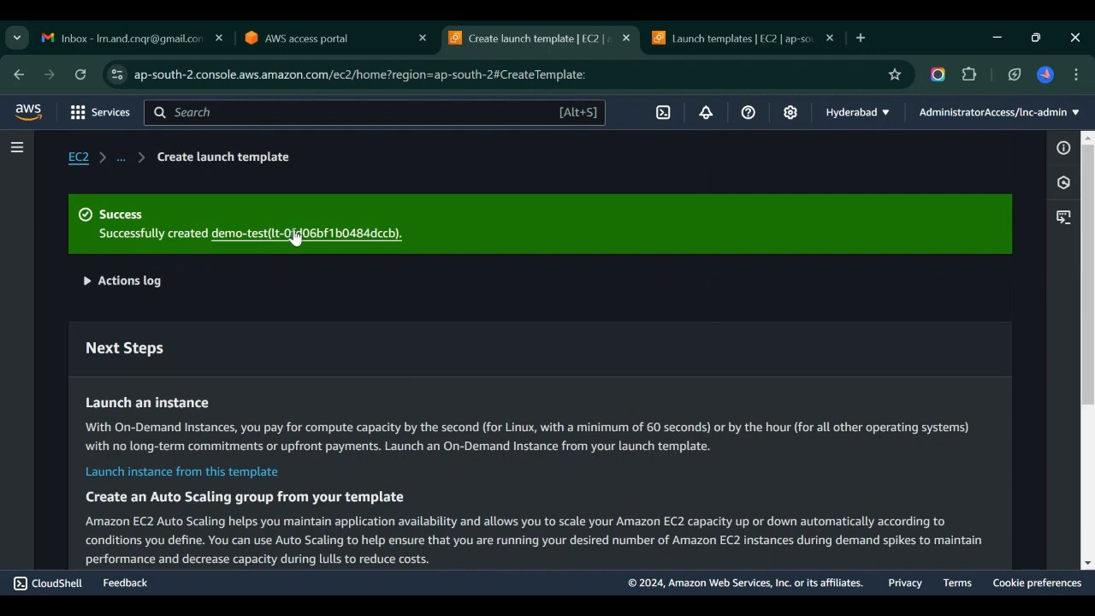
left_click(305, 233)
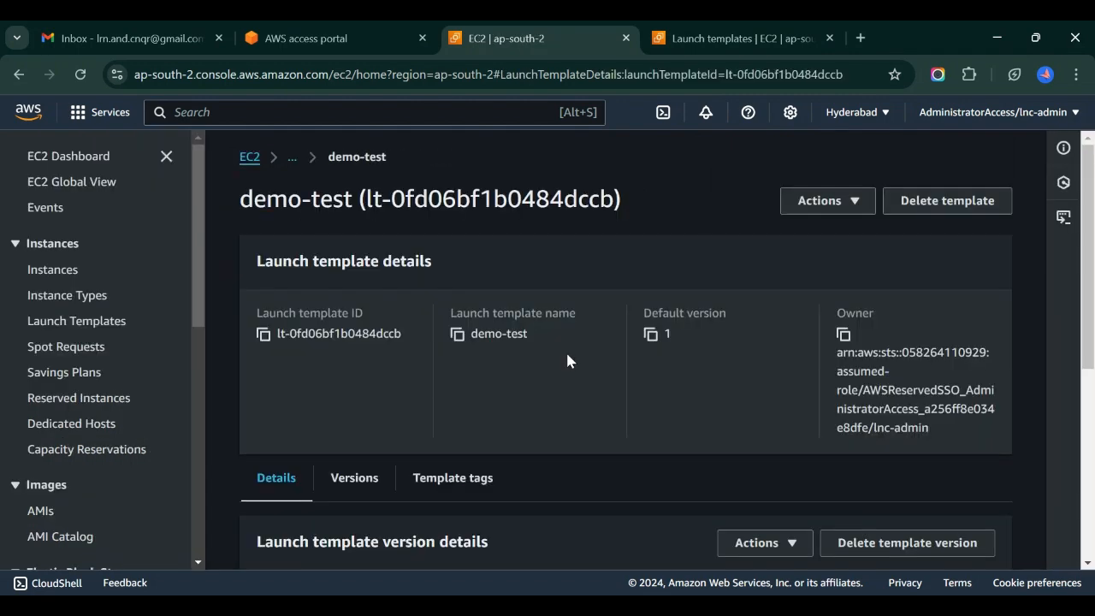
scroll(567, 360, "down", 4)
scroll(568, 360, "up", 4)
Step: Start creating a new Auto Scaling group and name it demo-asg
scroll(85, 419, "down", 10)
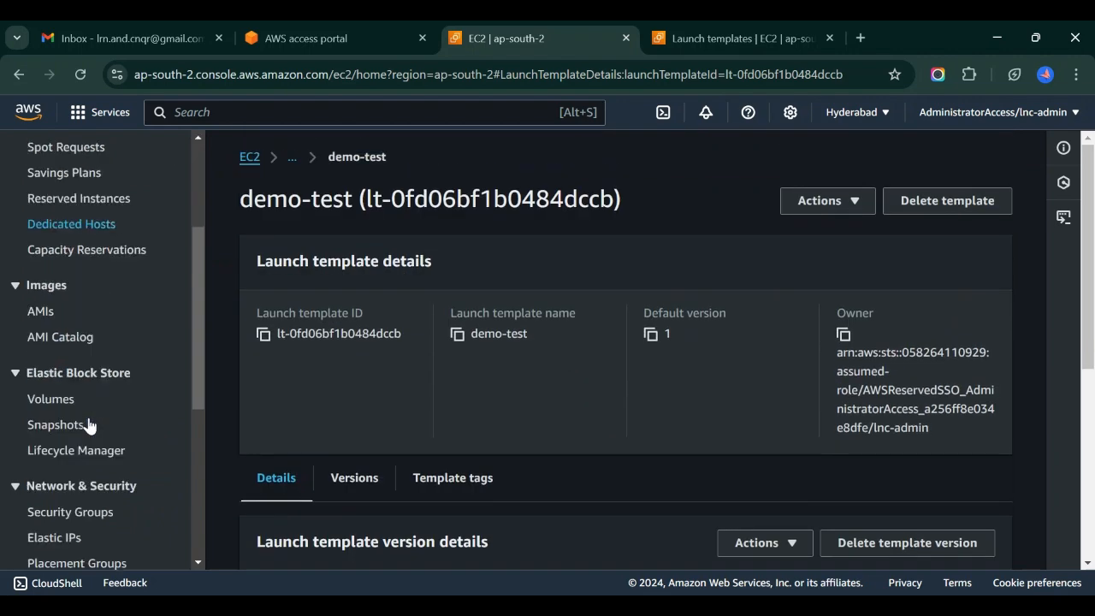
left_click(67, 467)
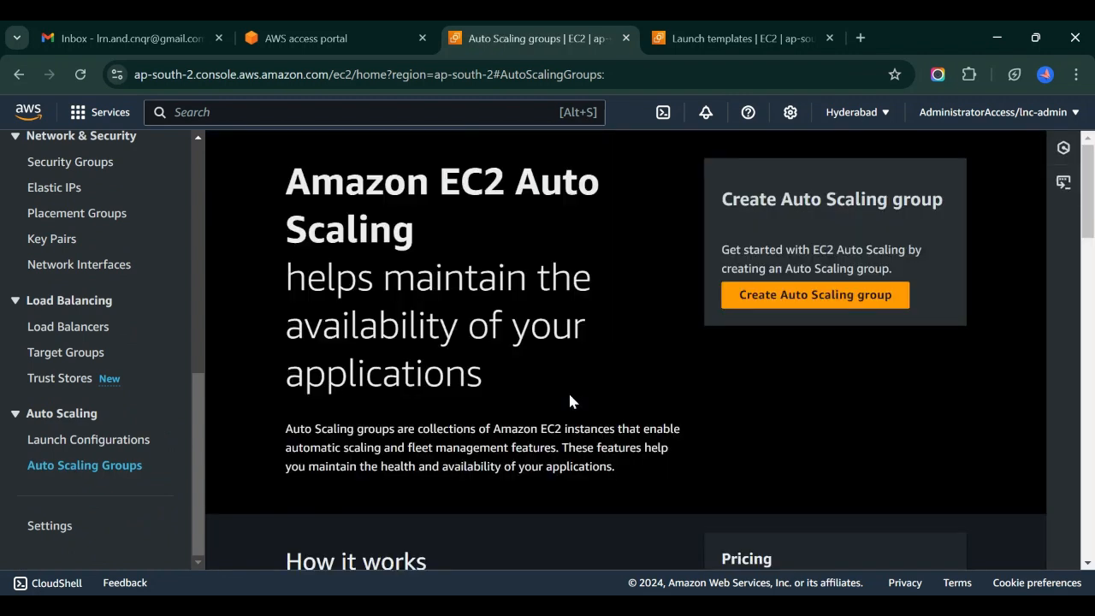
left_click(820, 298)
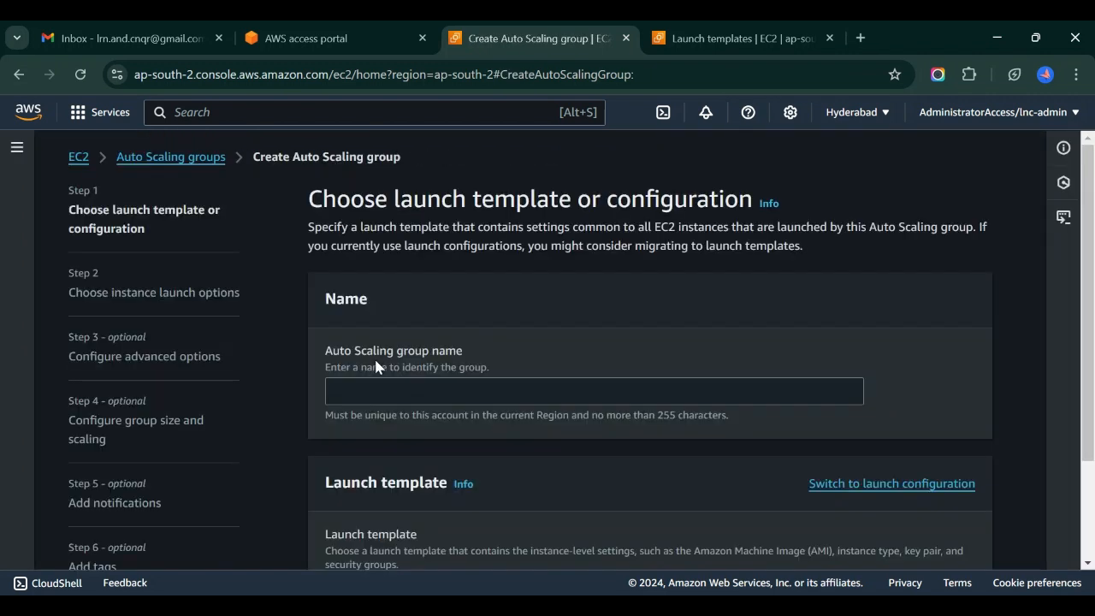
left_click(369, 395)
type("demo-asg")
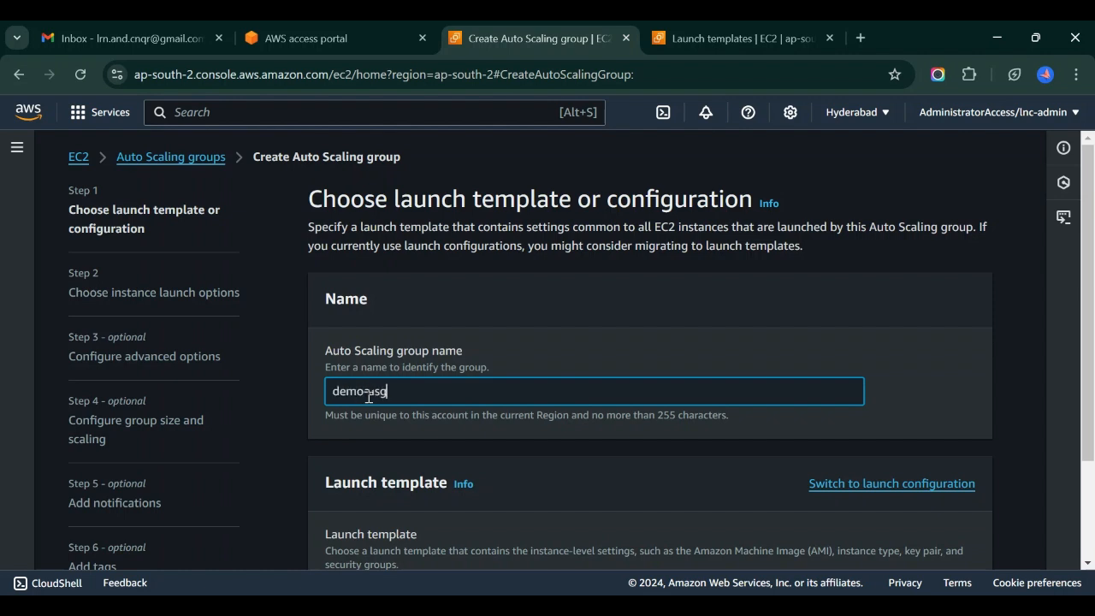
Step: Select demo-test as the group's launch template and continue to the instance launch options
scroll(369, 397, "down", 2)
left_click(463, 459)
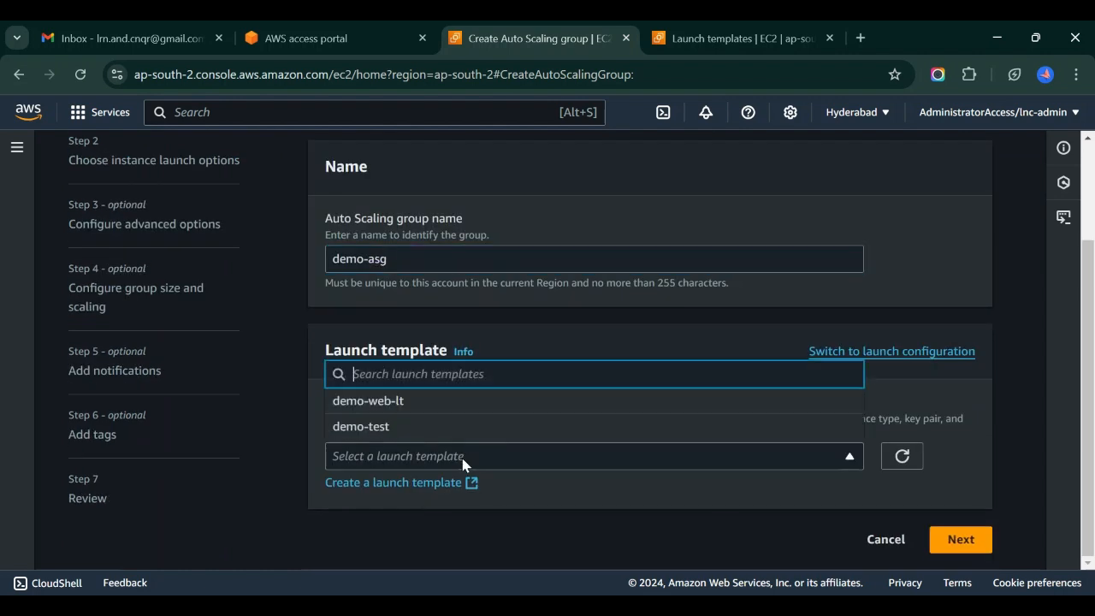
left_click(377, 431)
scroll(624, 479, "down", 5)
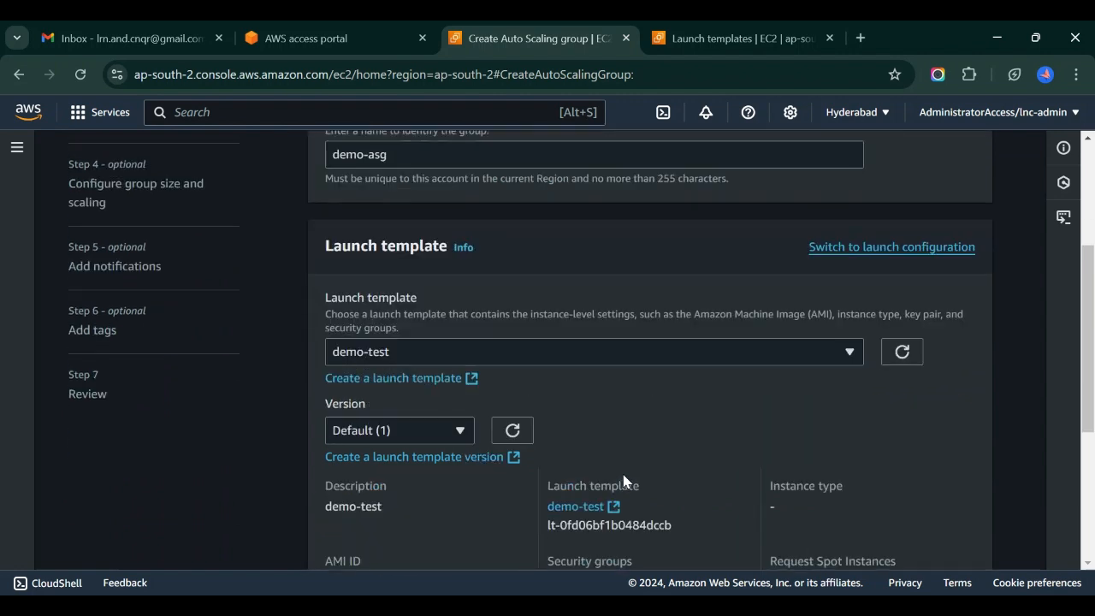
left_click(958, 538)
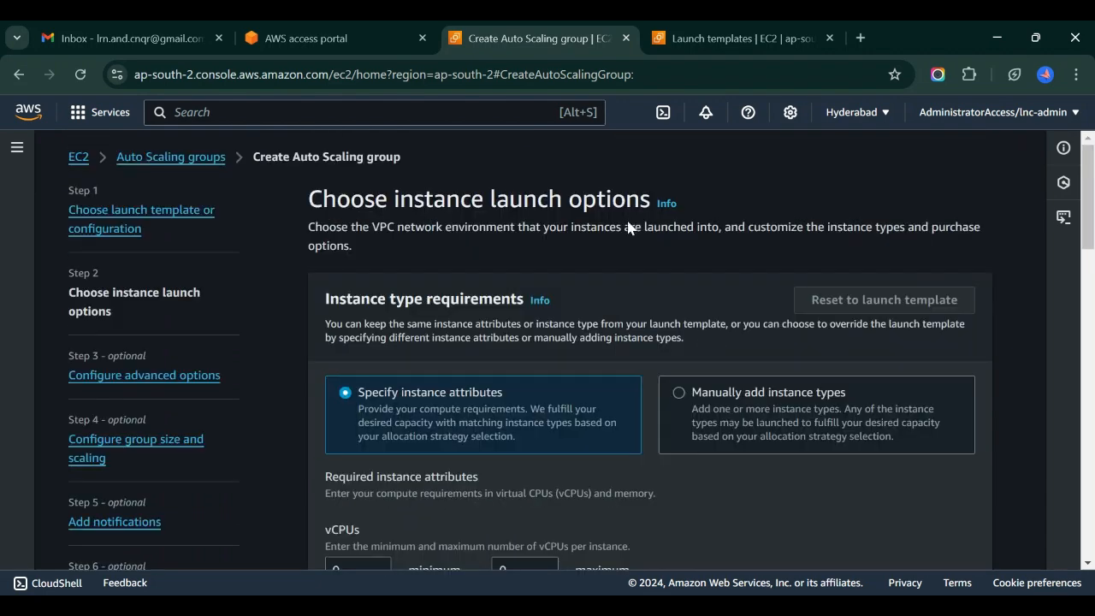
Step: Examine the instance type requirements, including the vCPU and memory limits for specifying instance attributes
scroll(637, 385, "down", 1)
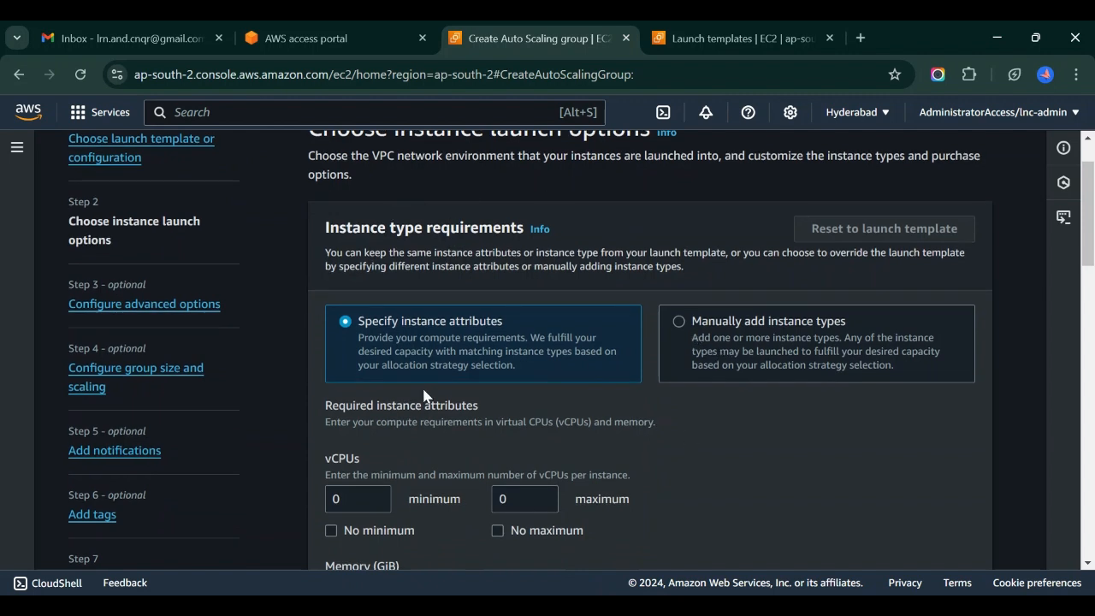
scroll(586, 450, "down", 3)
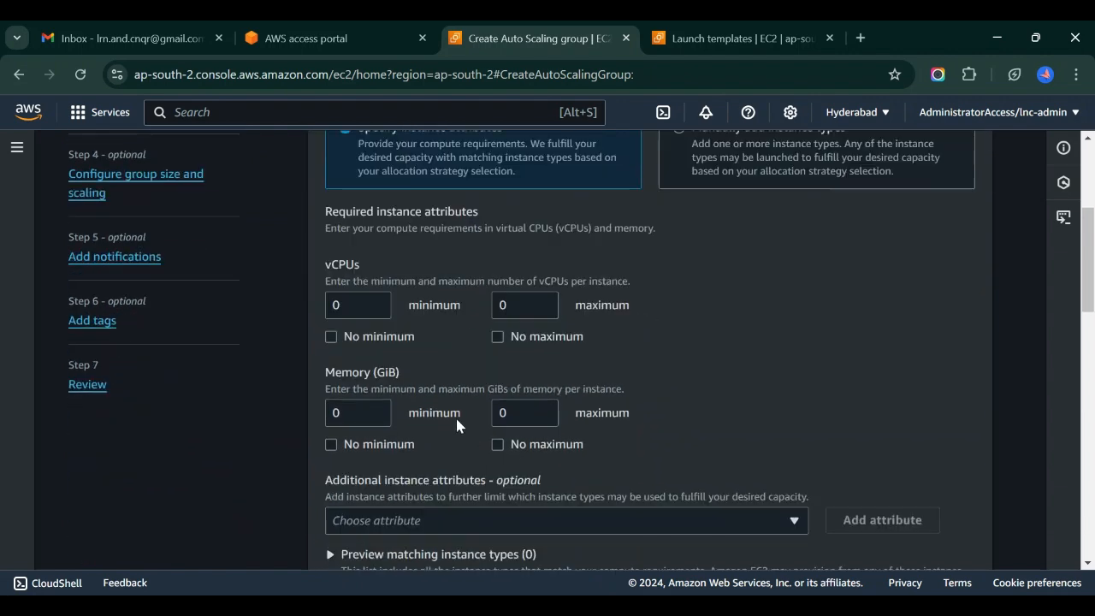
scroll(421, 388, "down", 1)
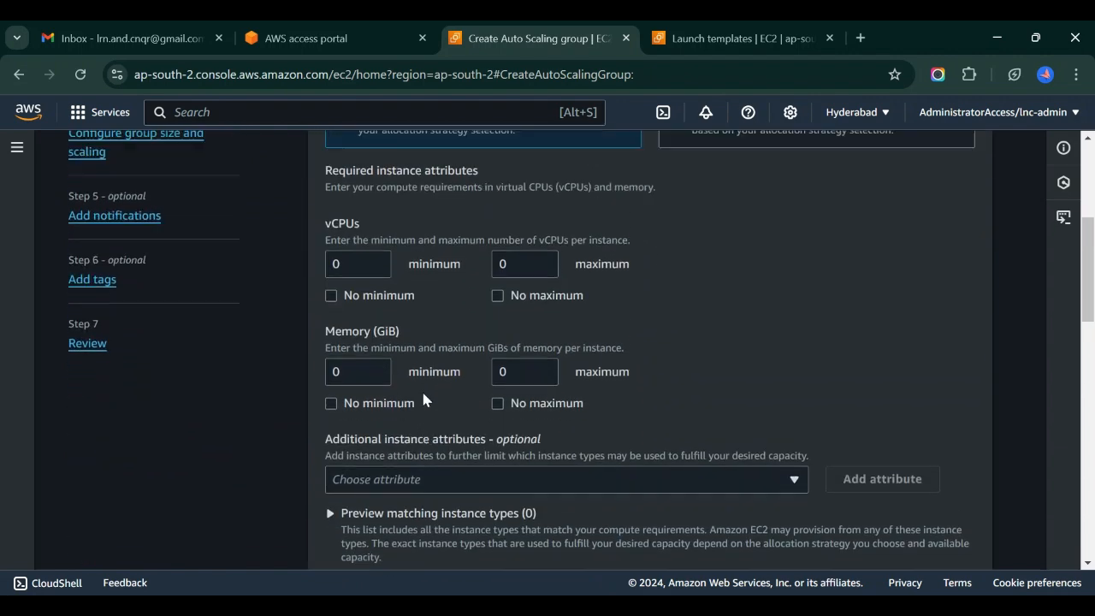
scroll(423, 394, "up", 2)
scroll(636, 399, "up", 1)
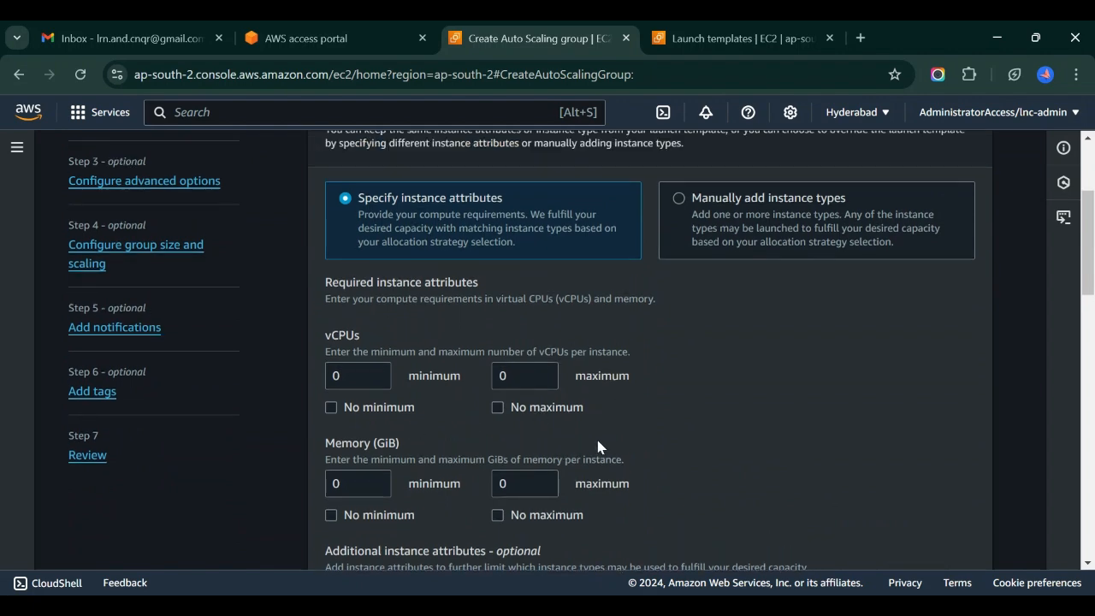
scroll(591, 447, "down", 1)
scroll(600, 436, "up", 1)
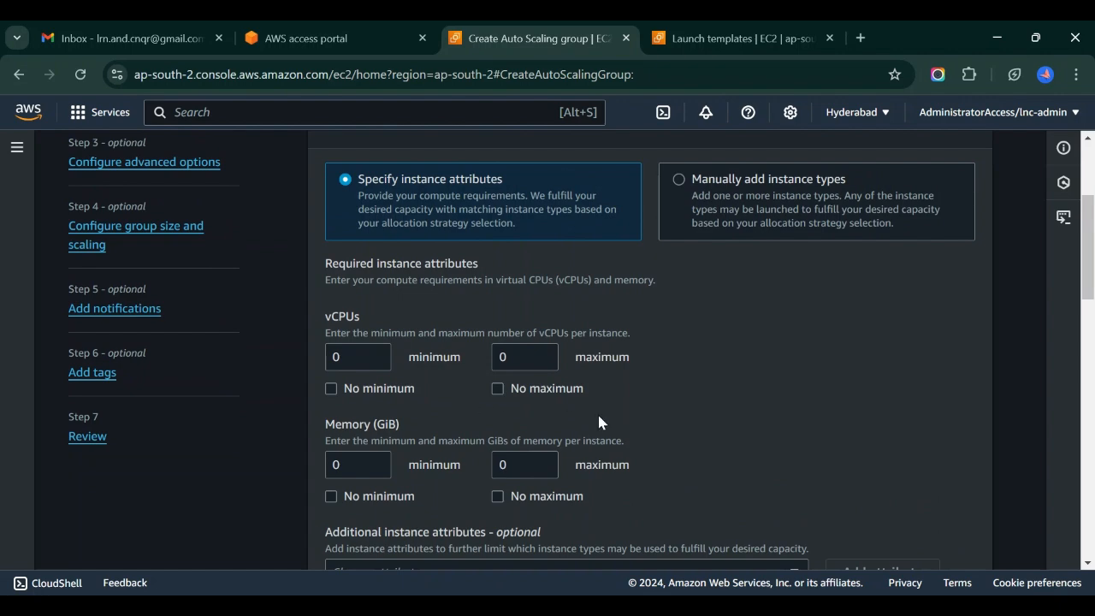
scroll(659, 410, "down", 5)
scroll(661, 410, "up", 4)
scroll(661, 410, "up", 1)
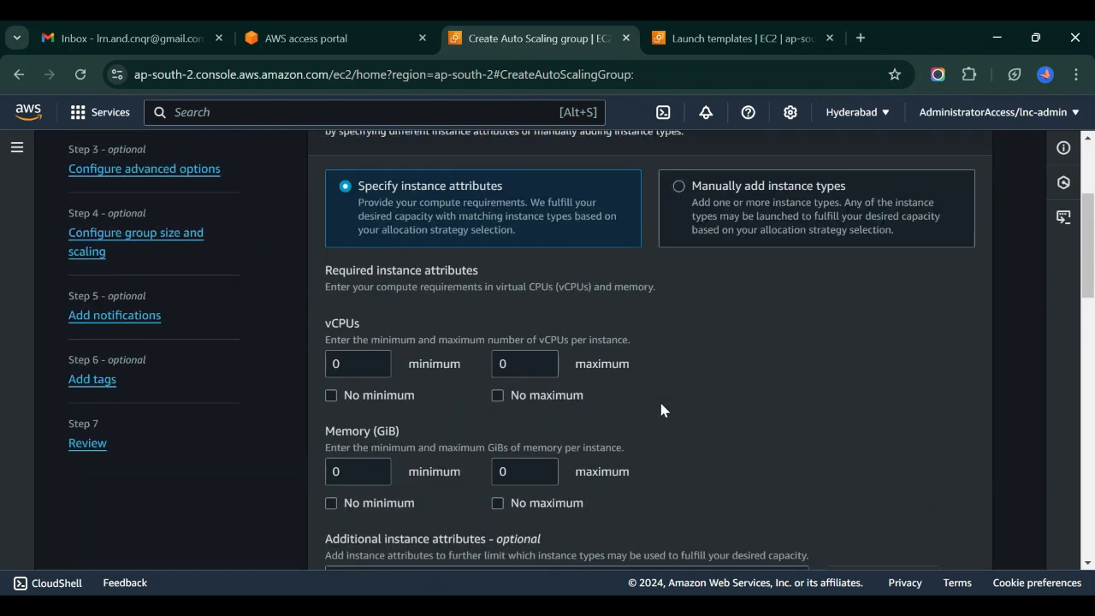
Step: Switch the instance type requirements to manually added instance types and choose t3.micro as the primary instance type
left_click(680, 186)
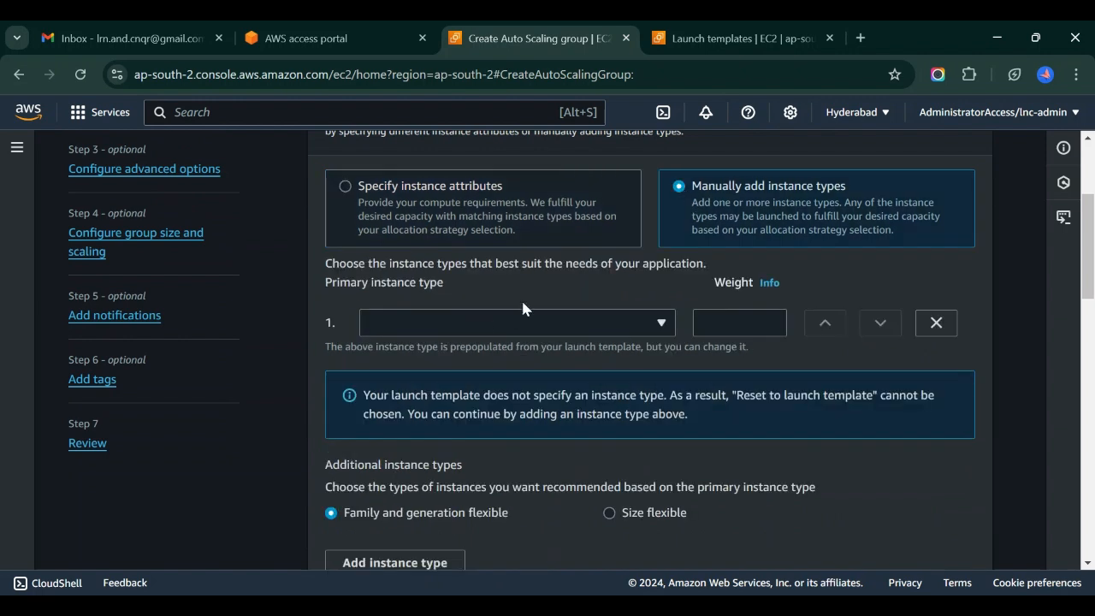
scroll(662, 470, "up", 1)
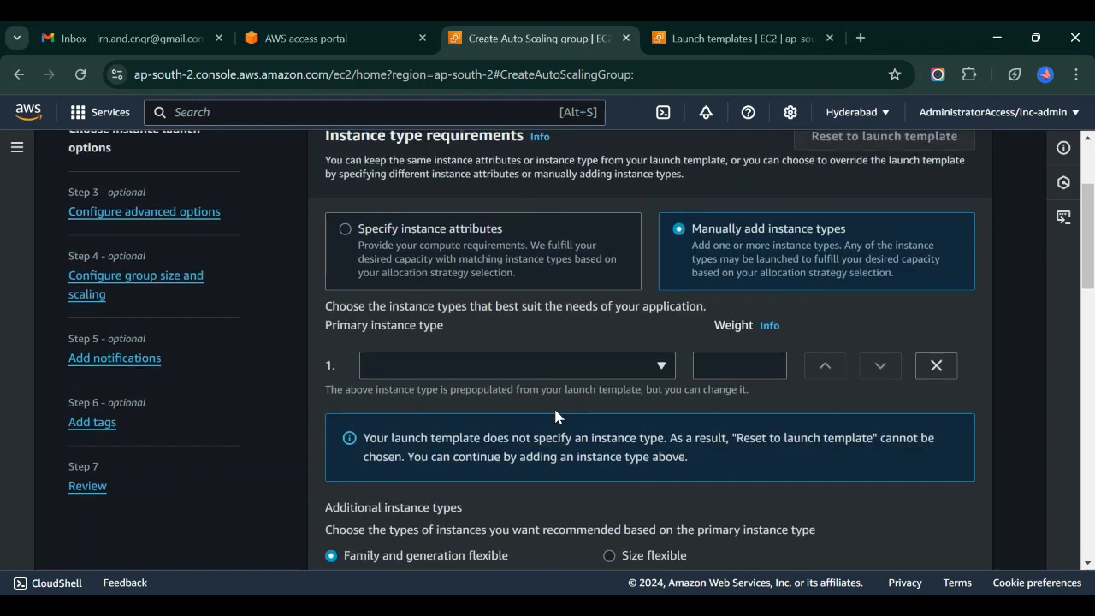
left_click(498, 368)
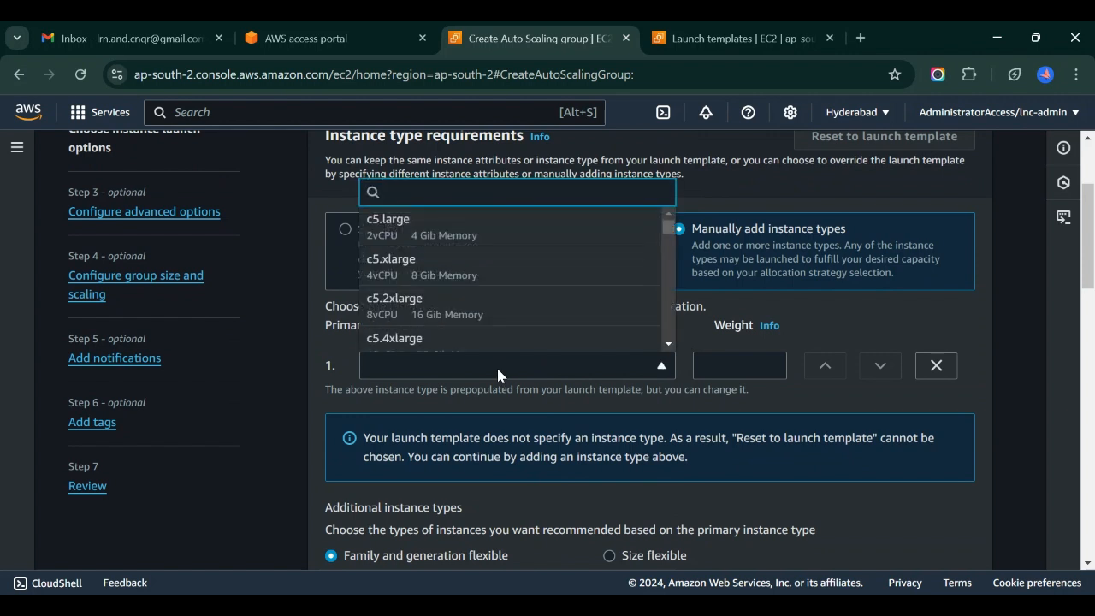
type("t3")
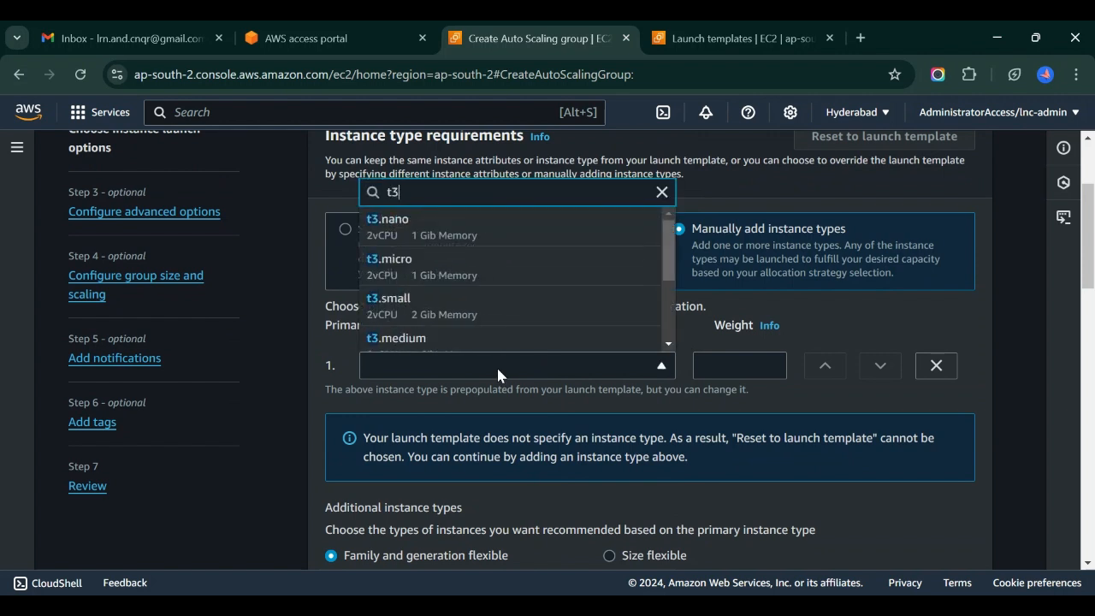
left_click(439, 274)
scroll(684, 462, "down", 3)
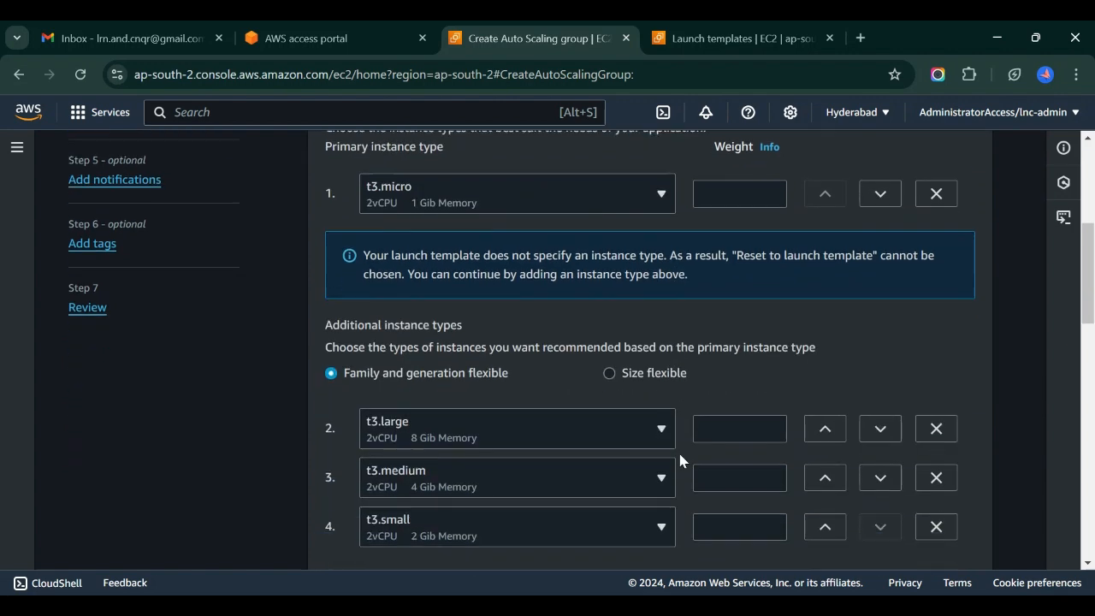
scroll(680, 458, "up", 2)
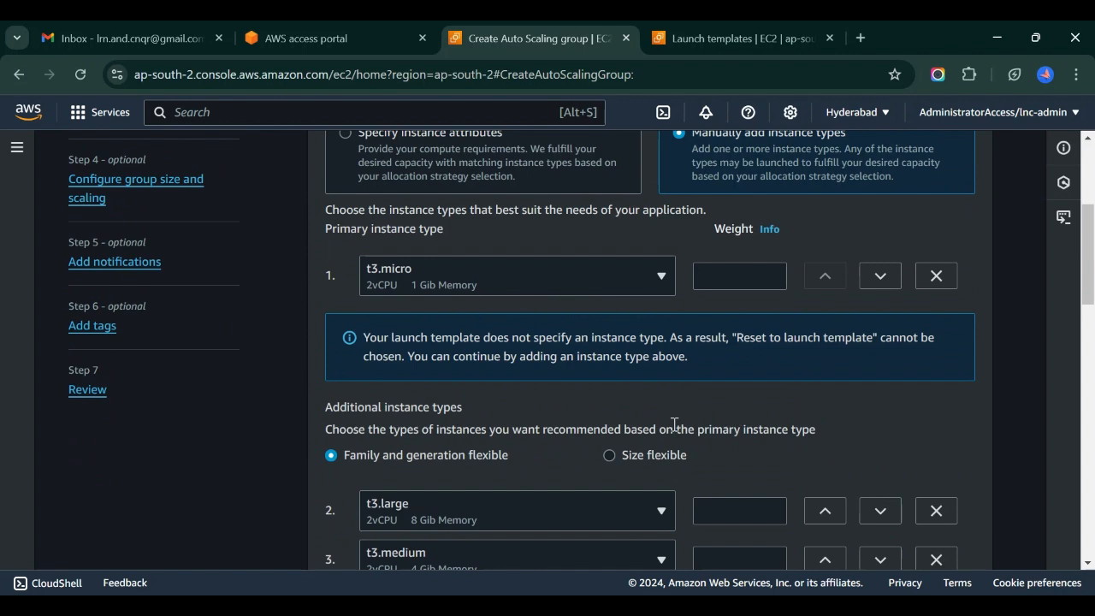
left_click(741, 275)
left_click(742, 516)
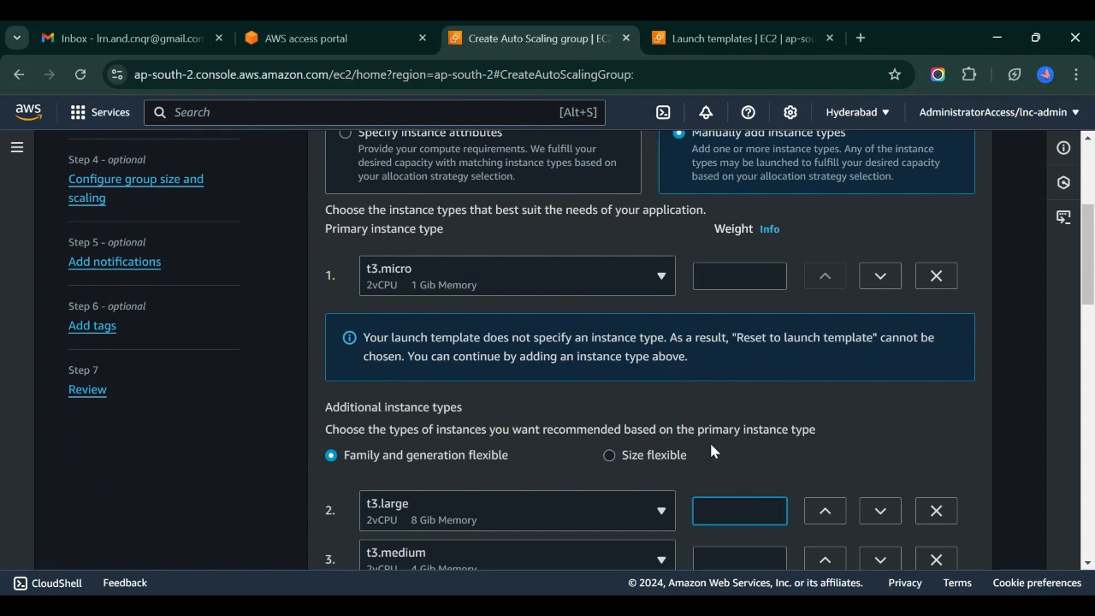
left_click(860, 412)
Step: Remove the additional instance types t3.large, t3.medium and t3.small so only t3.micro is used
scroll(764, 391, "down", 1)
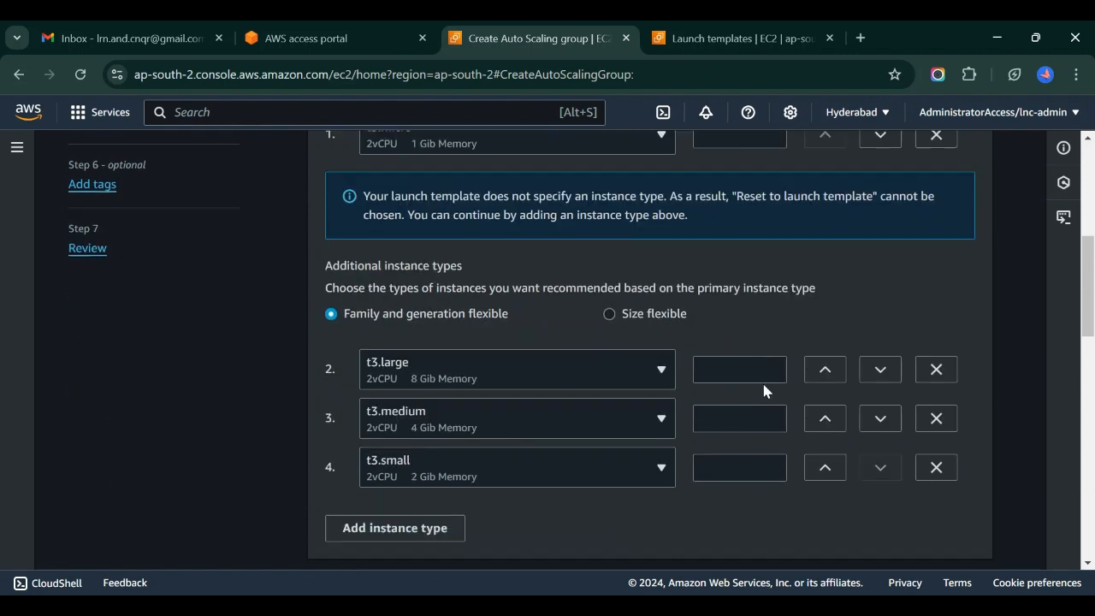
scroll(764, 391, "up", 1)
left_click(931, 453)
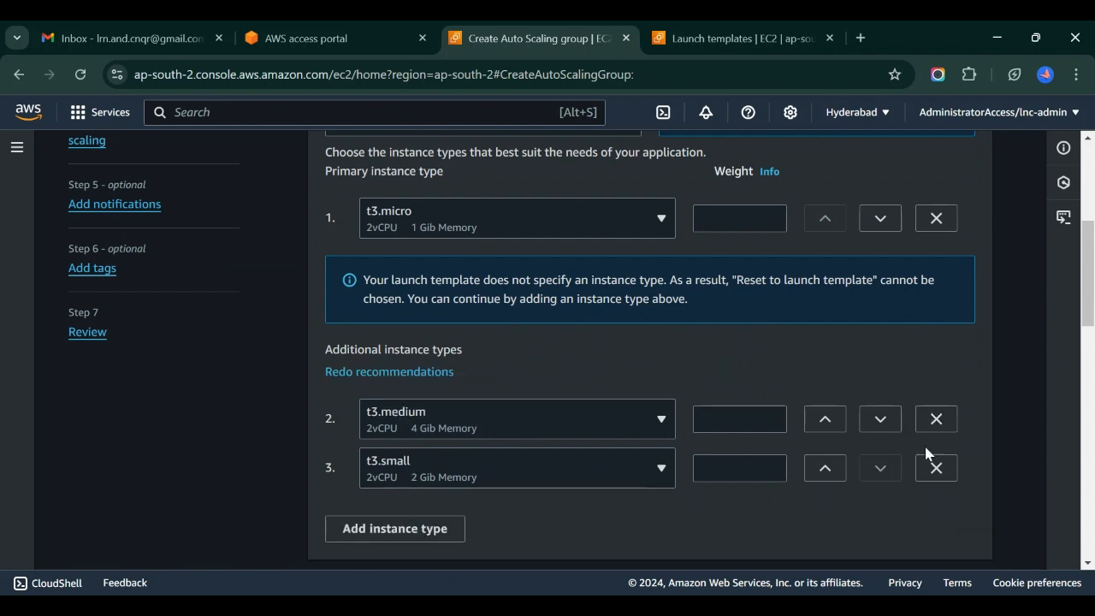
left_click(934, 420)
left_click(935, 419)
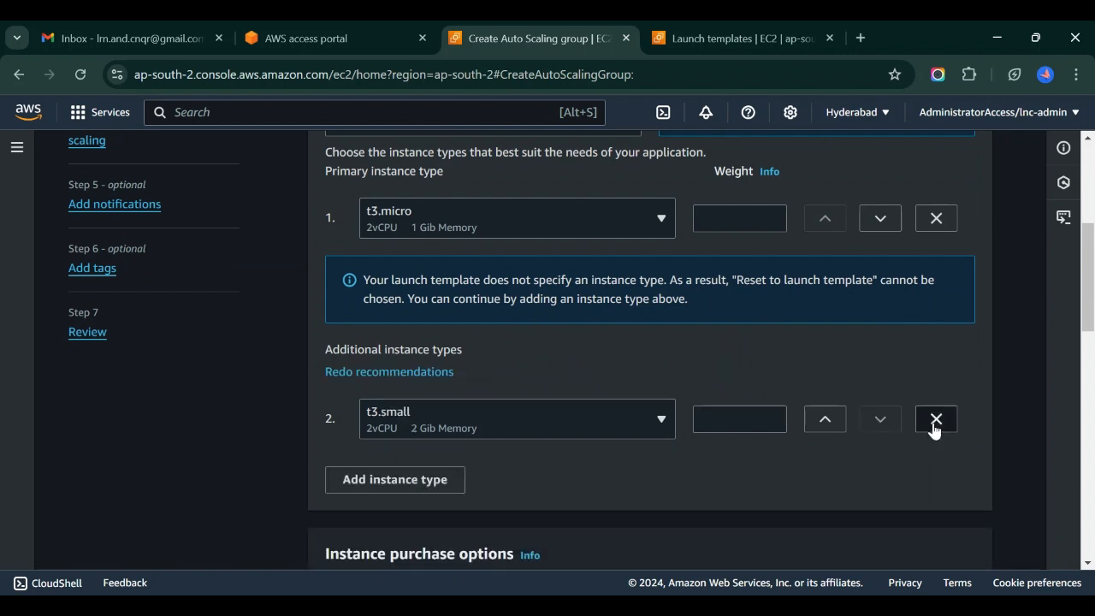
Step: Examine the instance purchase options, covering the On-Demand and Spot distribution and the On-Demand base capacity
scroll(561, 426, "down", 3)
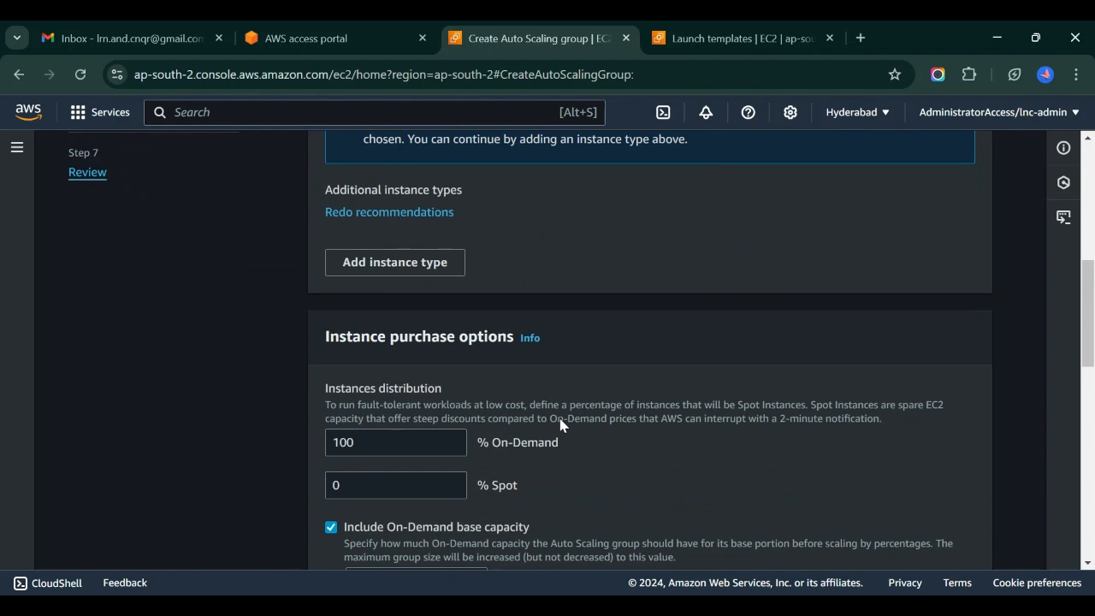
scroll(560, 425, "down", 1)
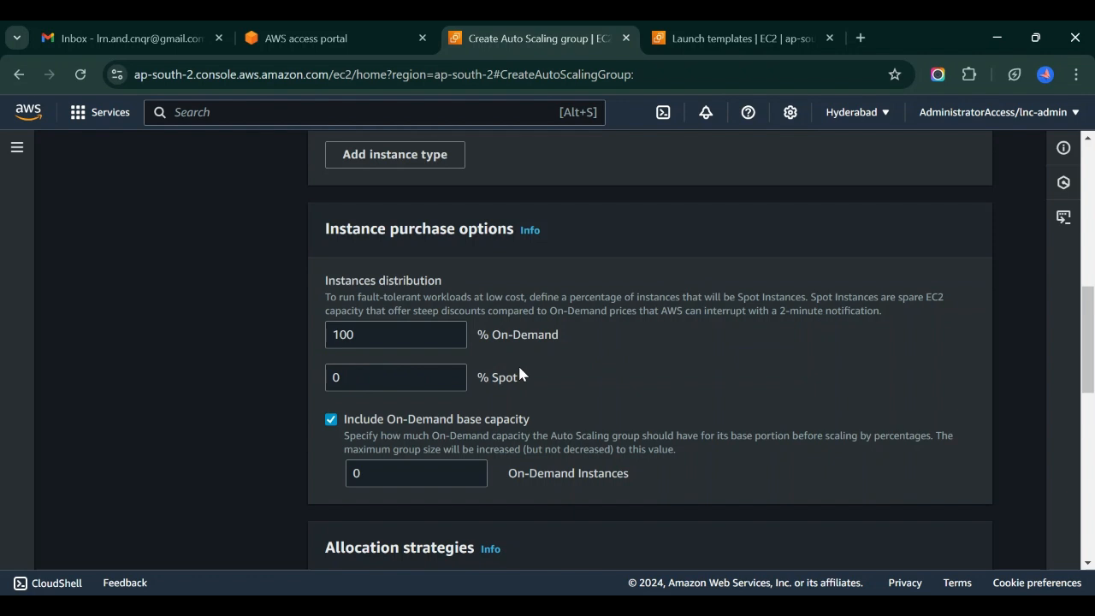
scroll(634, 385, "down", 1)
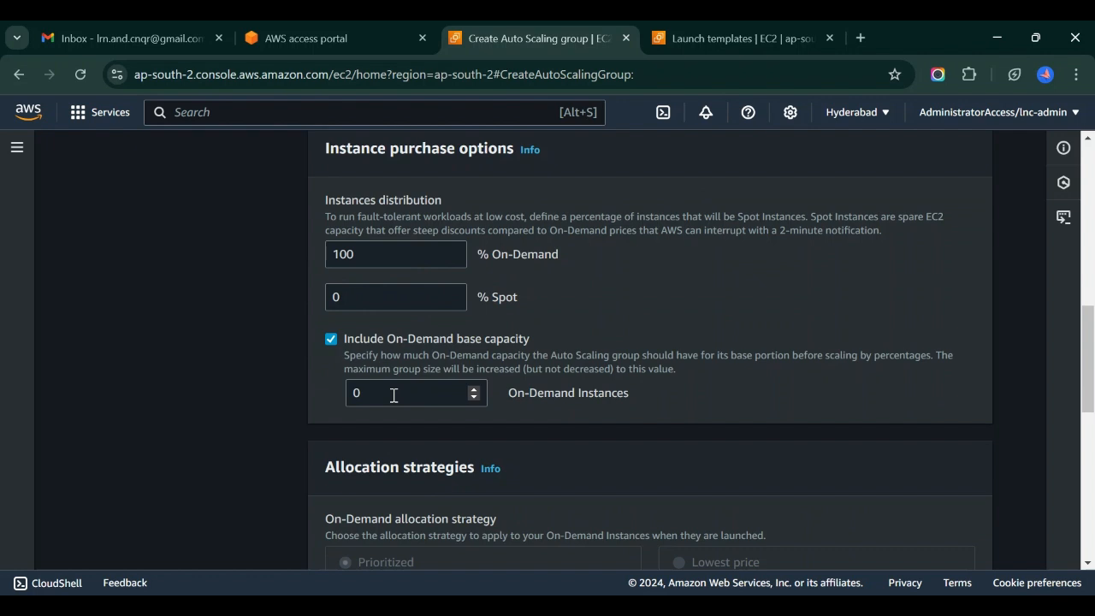
scroll(679, 398, "down", 1)
scroll(679, 399, "down", 2)
scroll(679, 399, "up", 4)
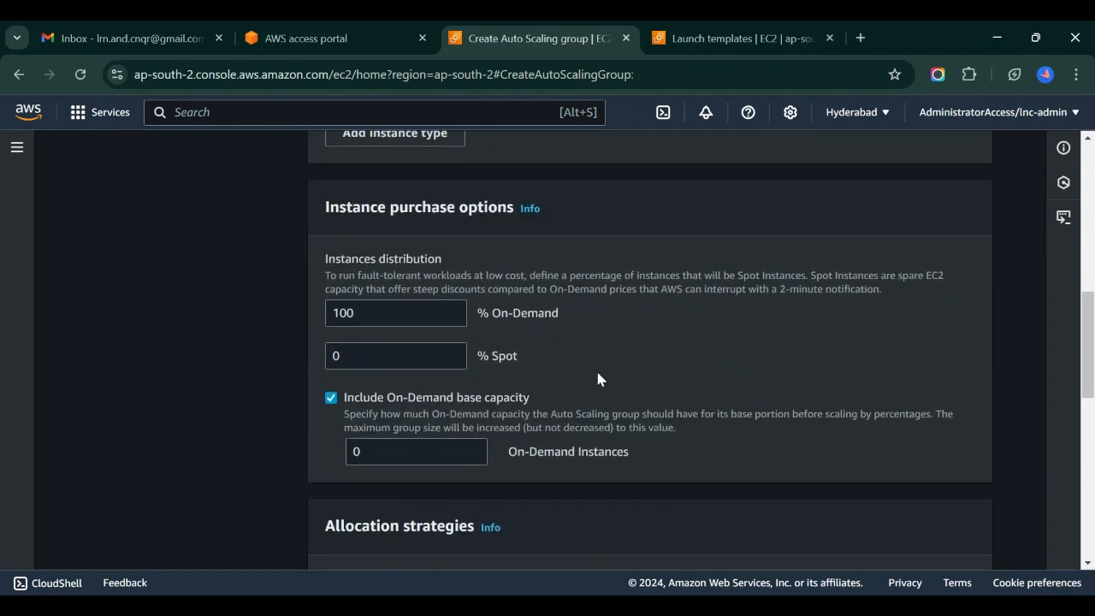
Step: Set the network to demo-vpc-vpc with the public subnets in ap-south-2a and ap-south-2b, and proceed to the advanced options
scroll(667, 393, "down", 10)
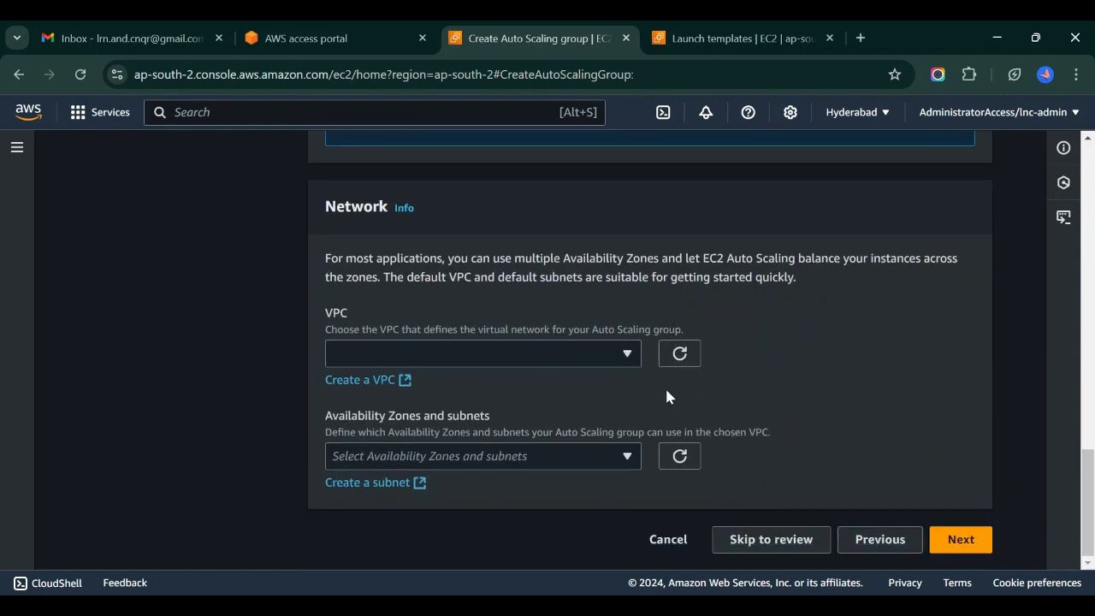
left_click(458, 350)
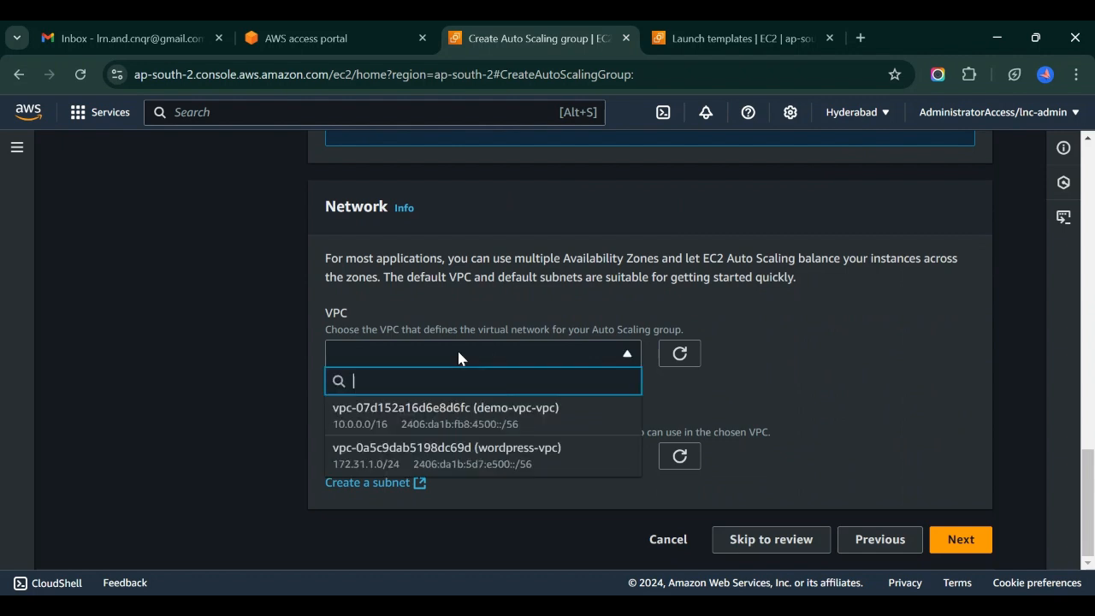
left_click(436, 419)
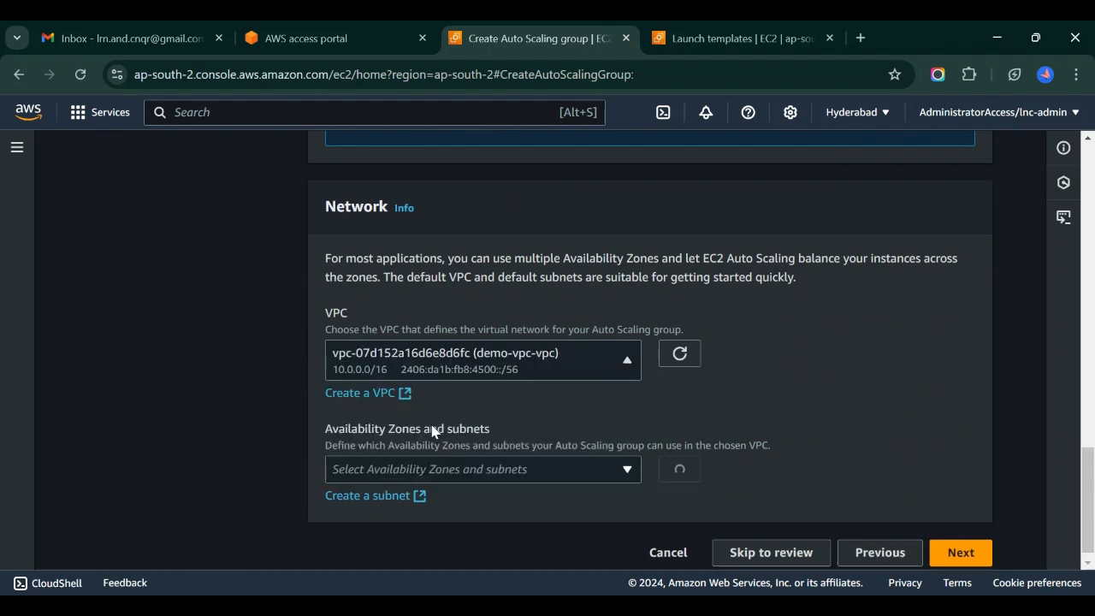
left_click(484, 469)
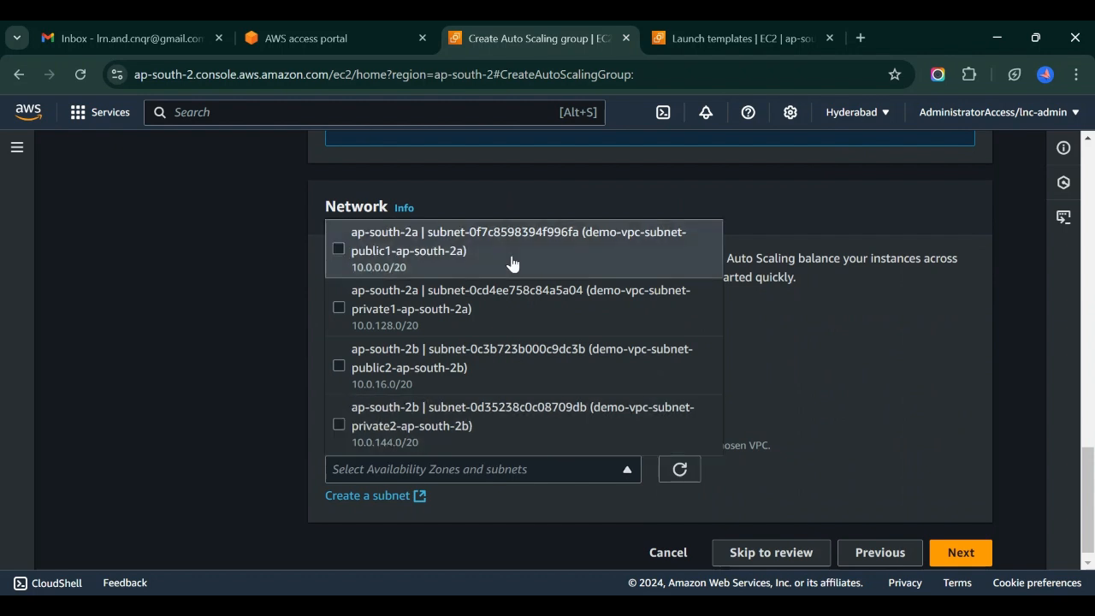
left_click(338, 250)
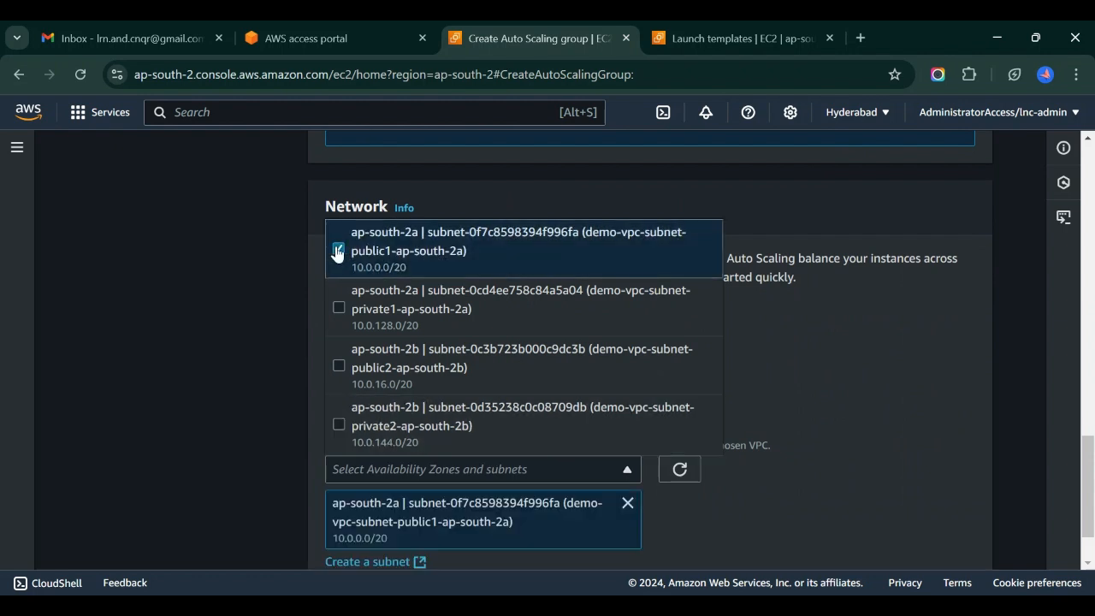
left_click(338, 368)
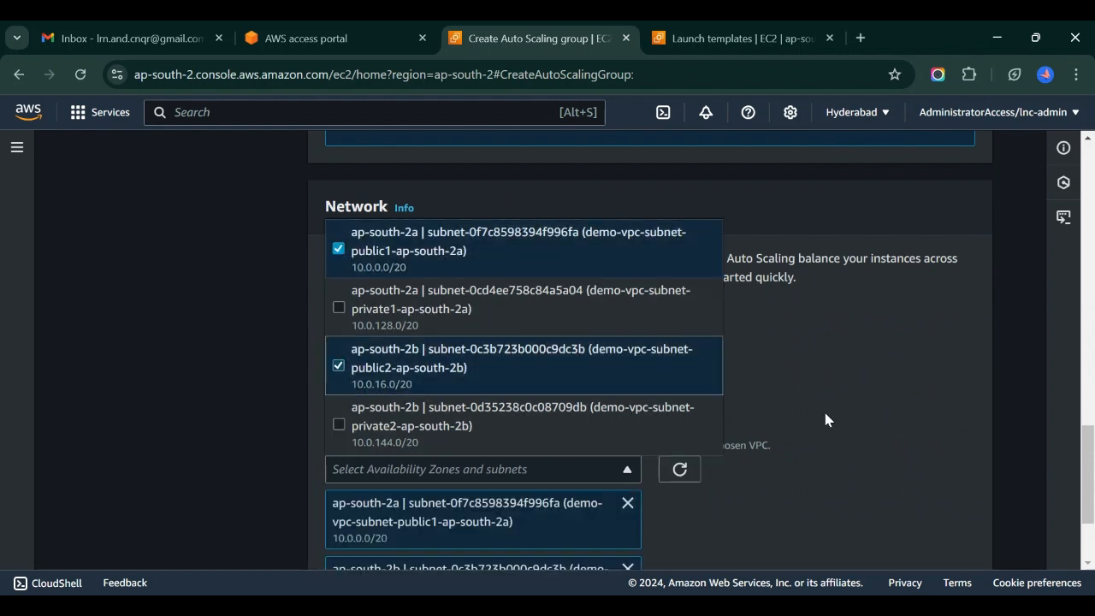
scroll(839, 420, "down", 2)
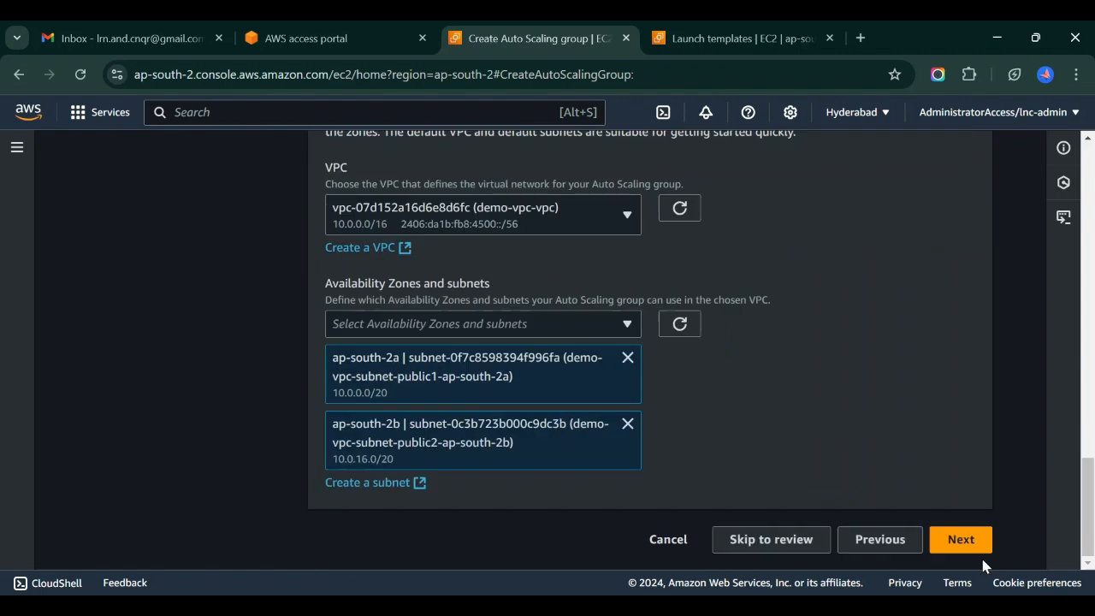
left_click(960, 540)
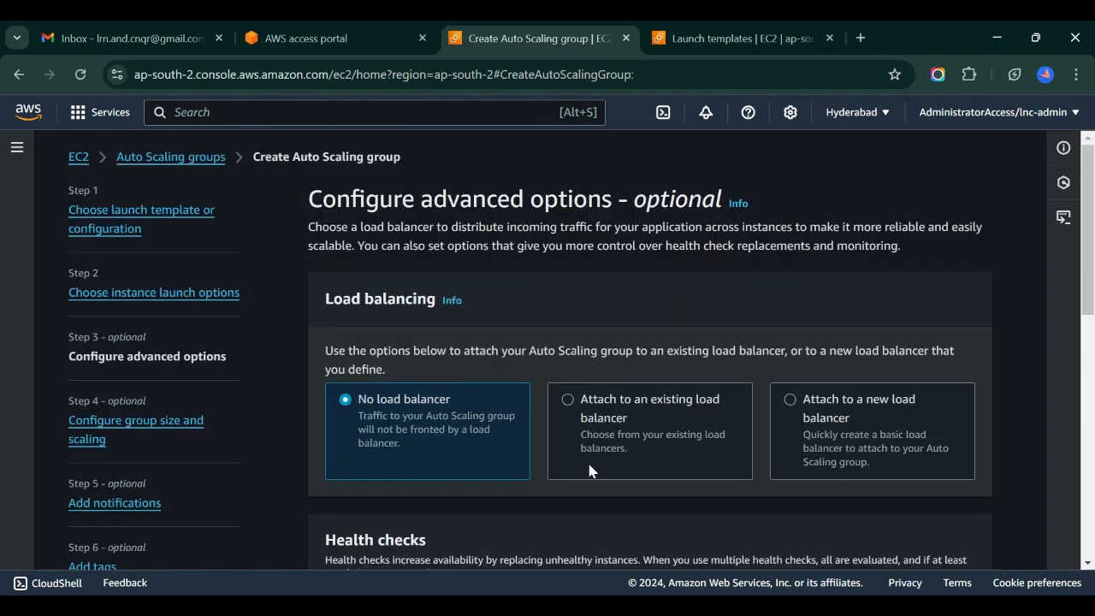
Step: Try attaching the group to a new load balancer and examine its type, name, scheme and network mapping settings
scroll(651, 438, "down", 2)
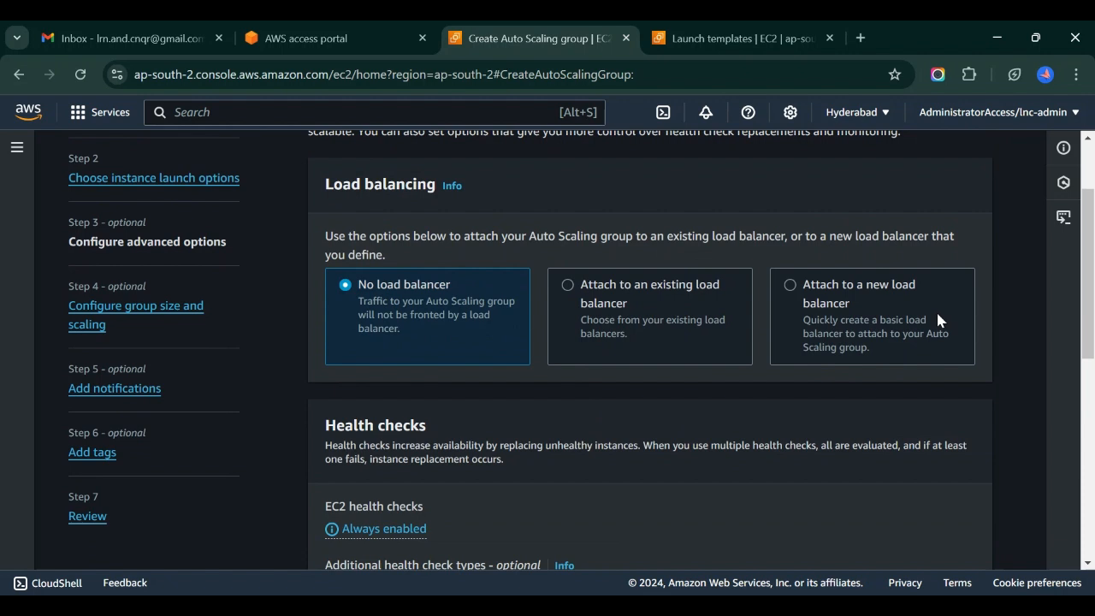
left_click(820, 296)
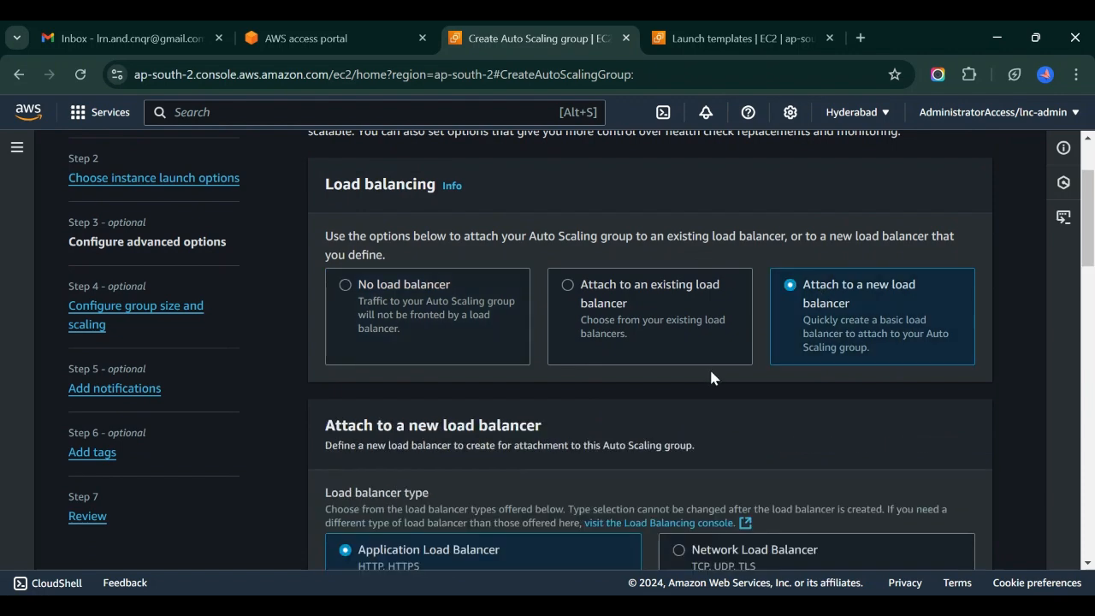
scroll(666, 445, "down", 2)
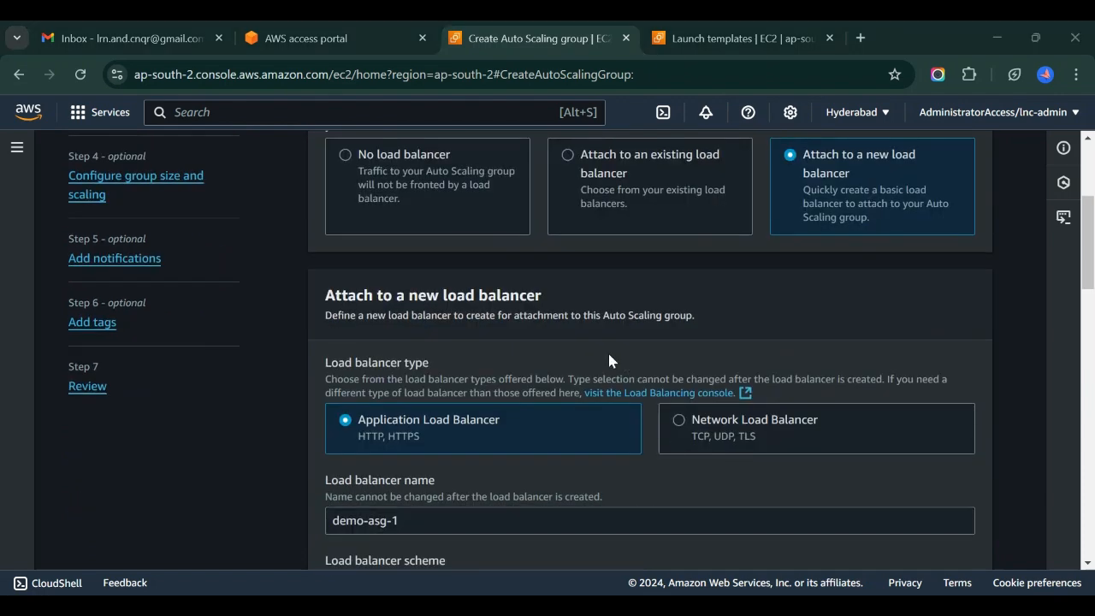
scroll(655, 483, "down", 3)
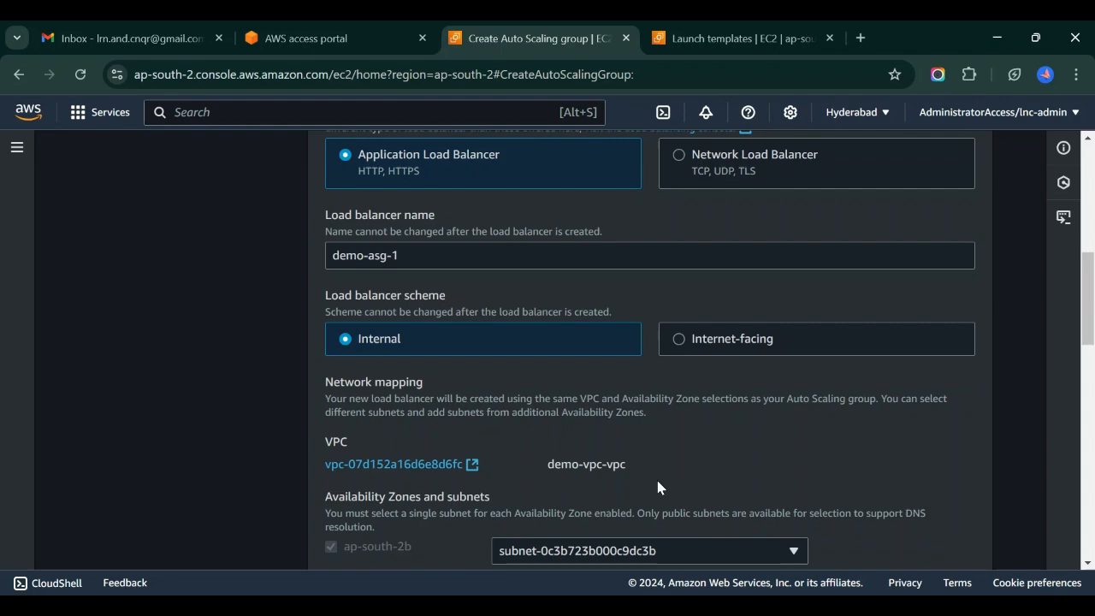
scroll(658, 488, "up", 1)
scroll(658, 487, "up", 1)
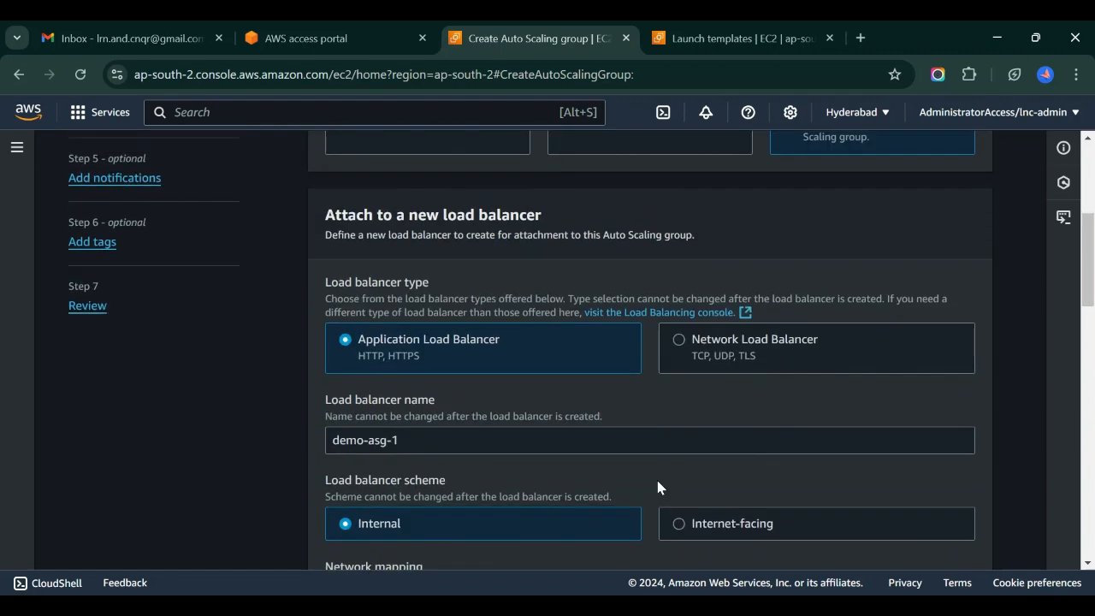
scroll(656, 484, "up", 2)
scroll(665, 421, "up", 1)
scroll(667, 415, "up", 1)
scroll(664, 443, "down", 1)
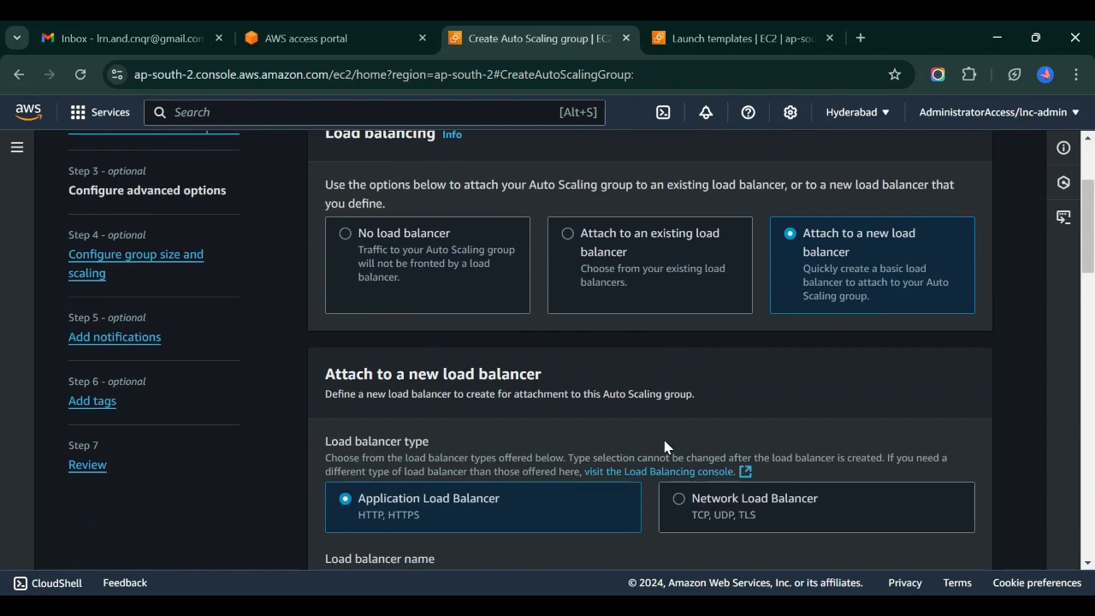
Step: Attach the group to an existing load balancer through the target group demo-alb-tg
left_click(568, 231)
scroll(683, 369, "down", 1)
scroll(683, 368, "down", 1)
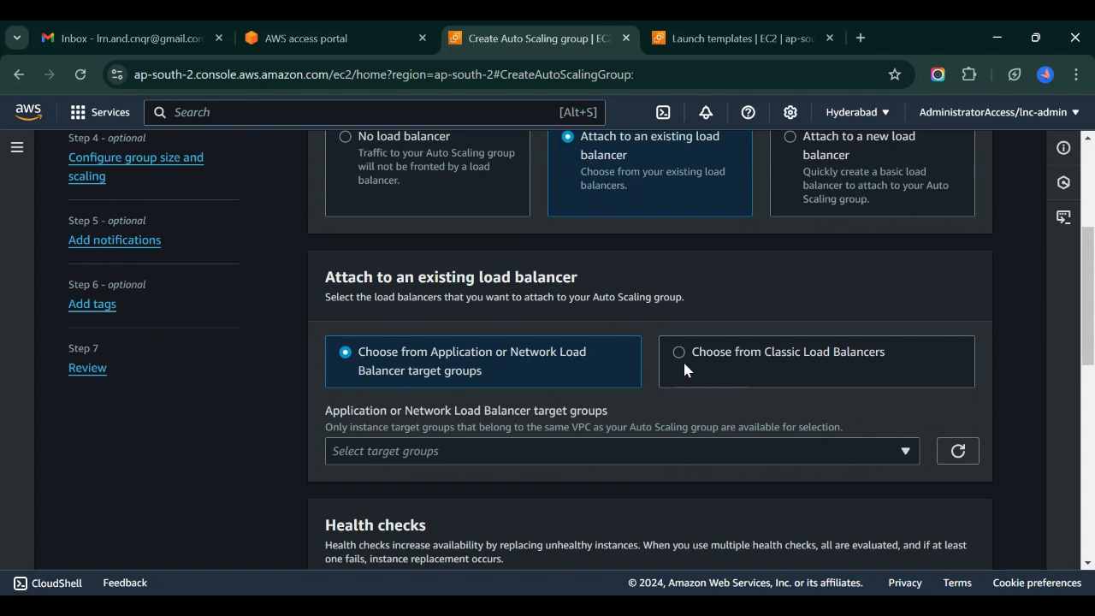
left_click(468, 392)
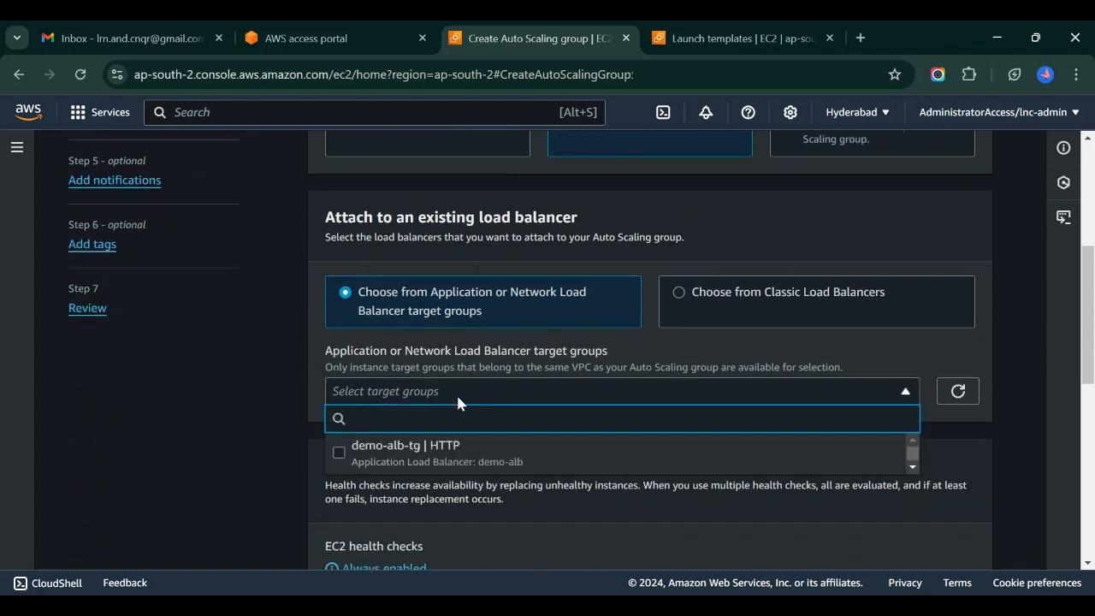
left_click(343, 454)
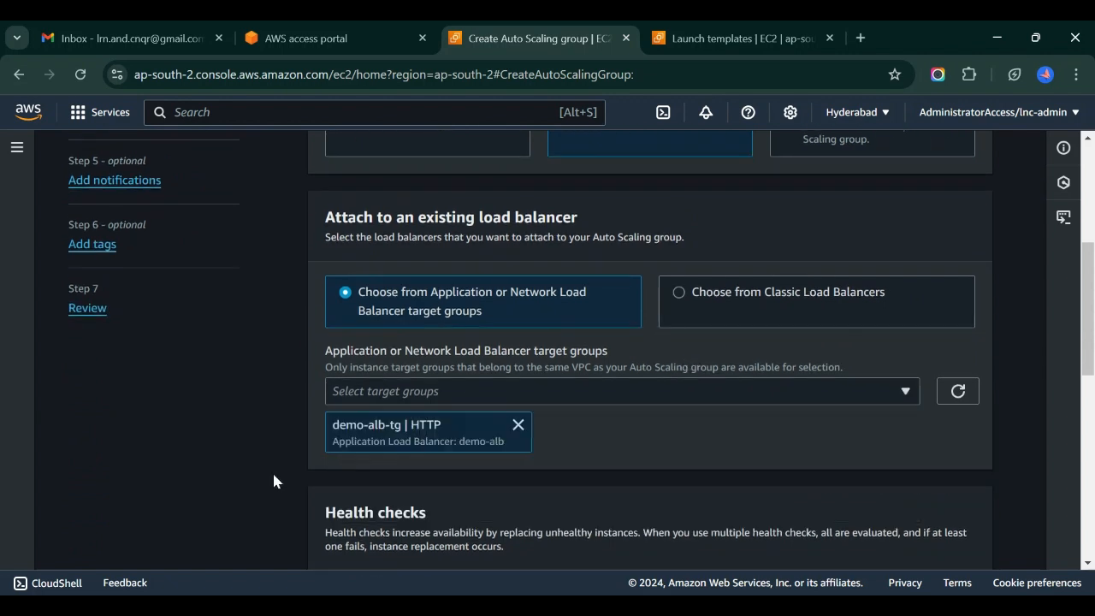
Step: Turn on Elastic Load Balancing health checks for the Auto Scaling group
scroll(261, 486, "down", 5)
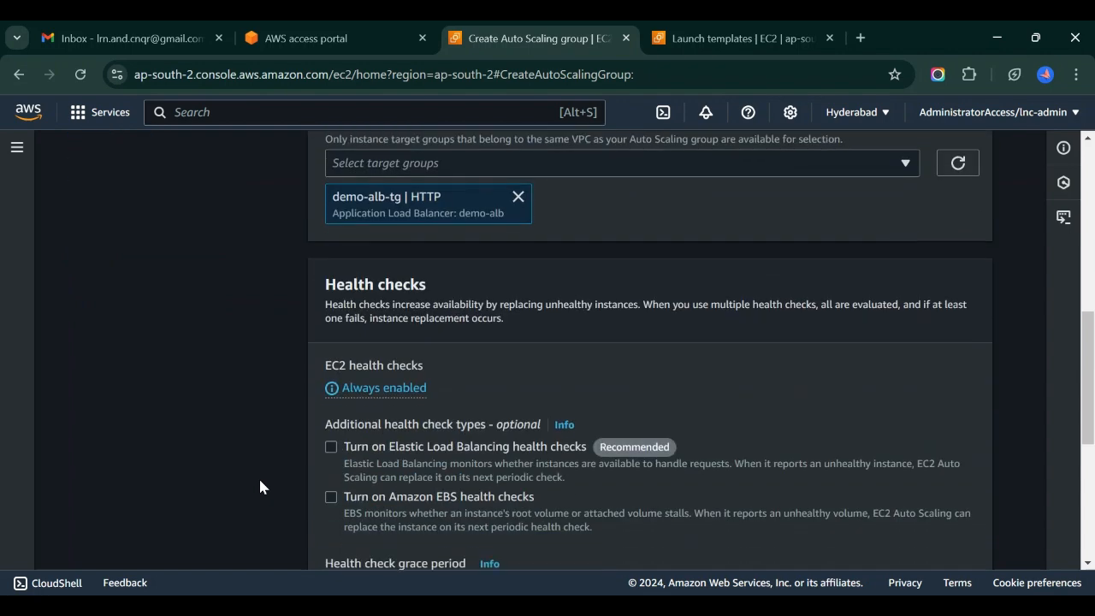
scroll(289, 426, "down", 1)
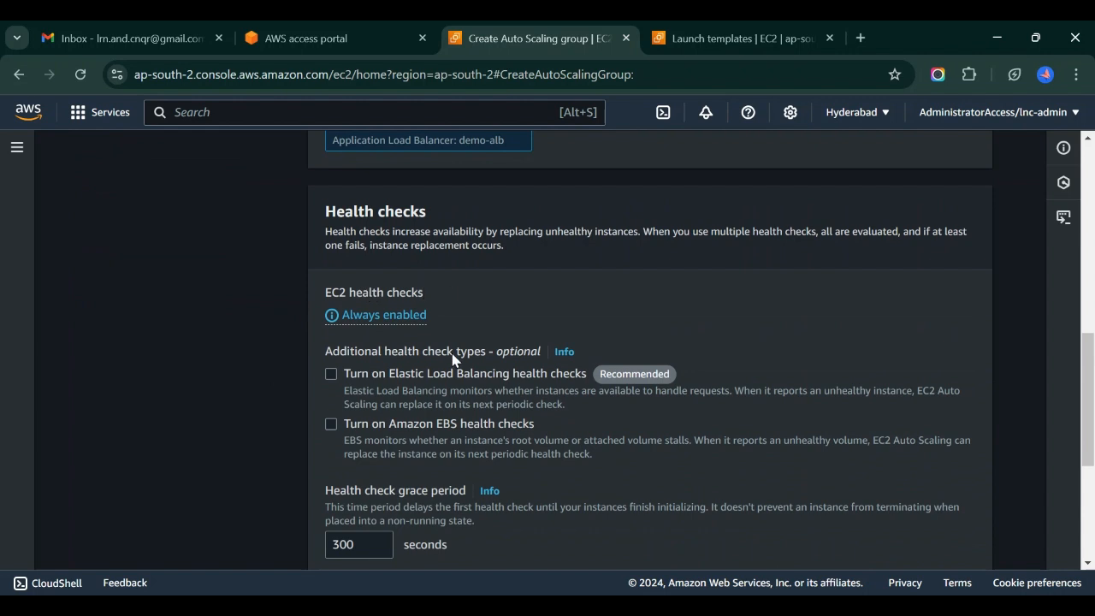
scroll(301, 400, "down", 1)
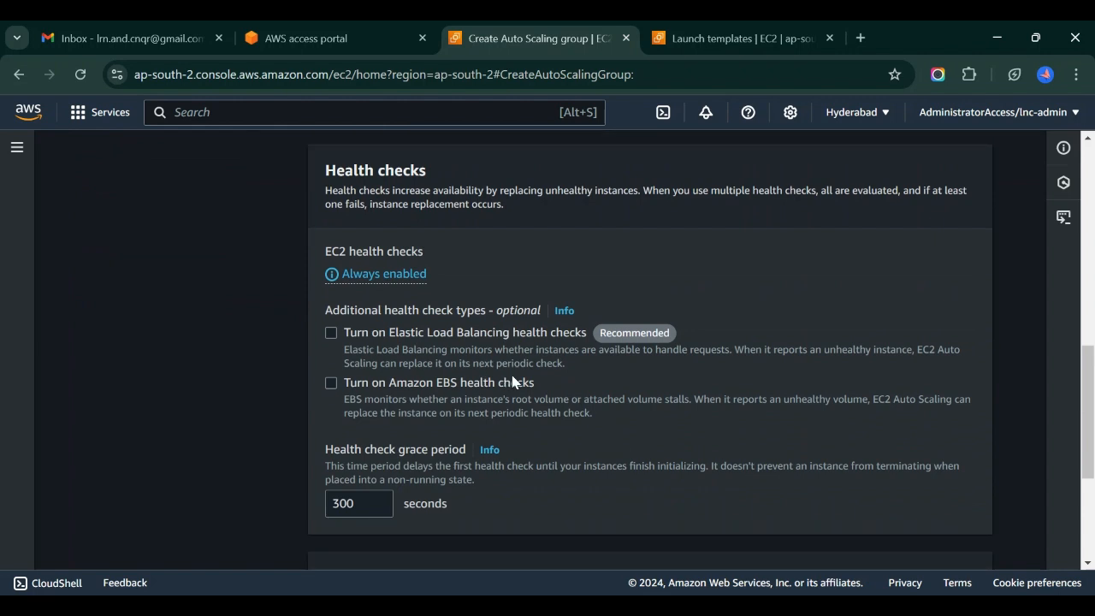
left_click(330, 334)
scroll(515, 417, "down", 2)
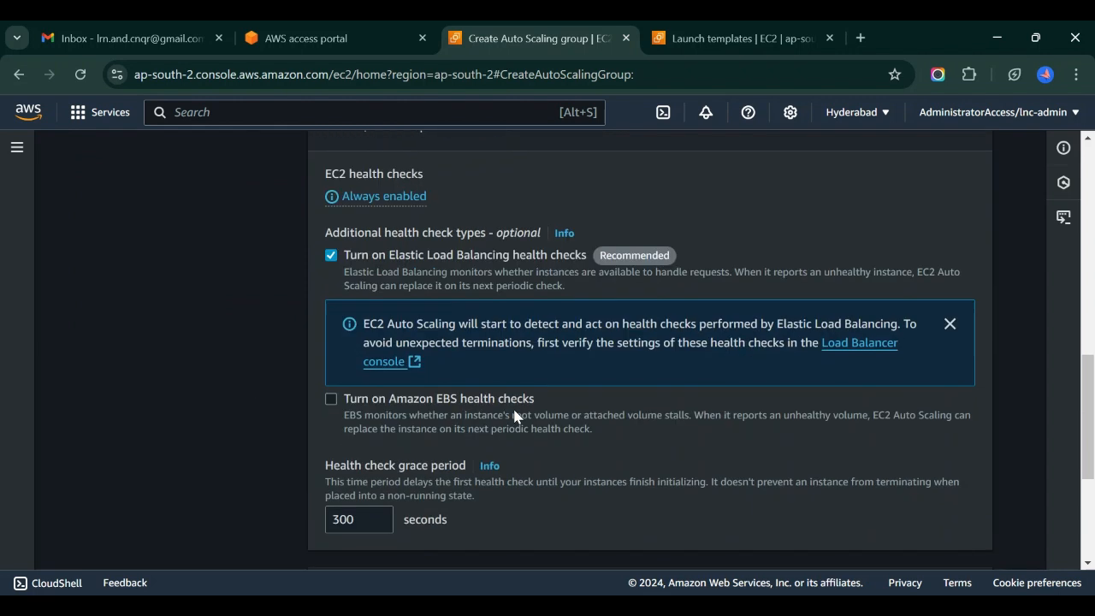
Step: Enable group metrics collection within CloudWatch and proceed to the group size and scaling settings
scroll(514, 417, "down", 1)
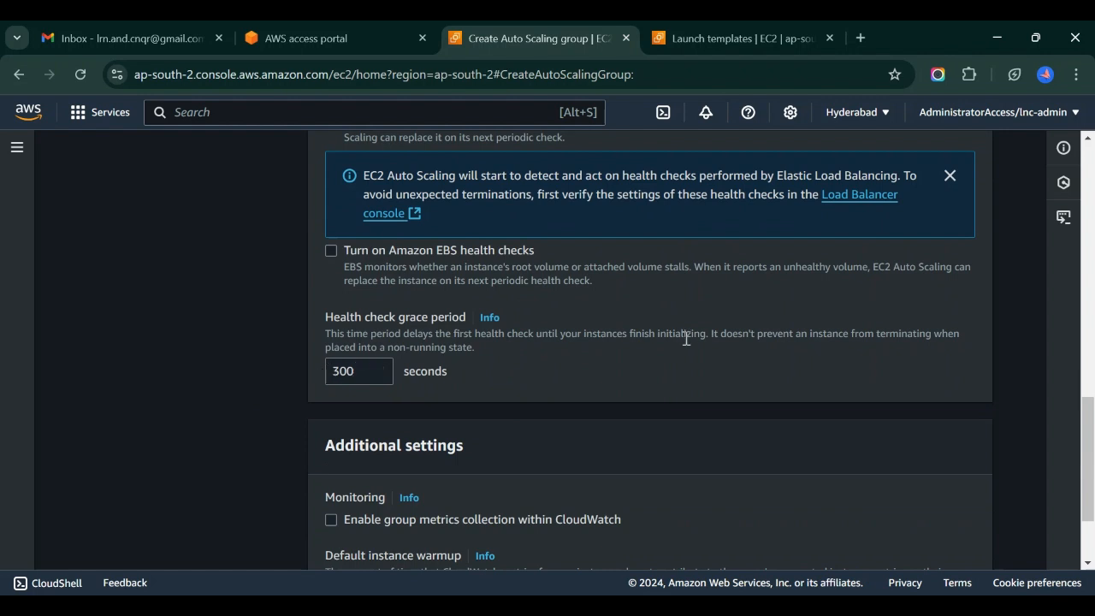
scroll(518, 374, "down", 1)
scroll(519, 374, "down", 2)
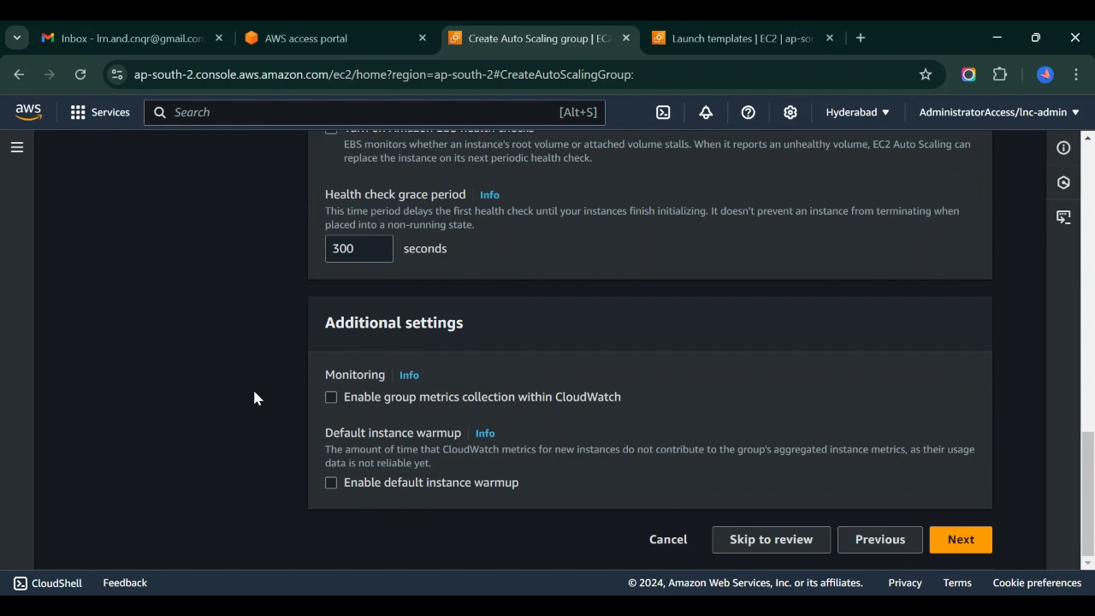
left_click(331, 398)
left_click(961, 546)
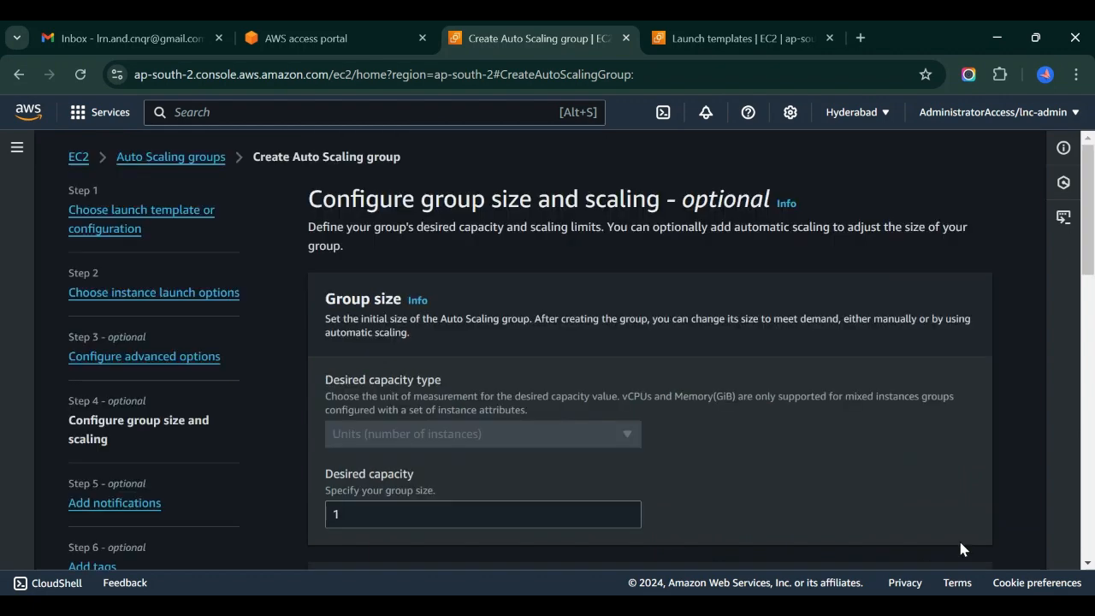
Step: Examine the group's desired capacity, the minimum and maximum scaling limits, and the automatic scaling policy options
scroll(555, 482, "down", 2)
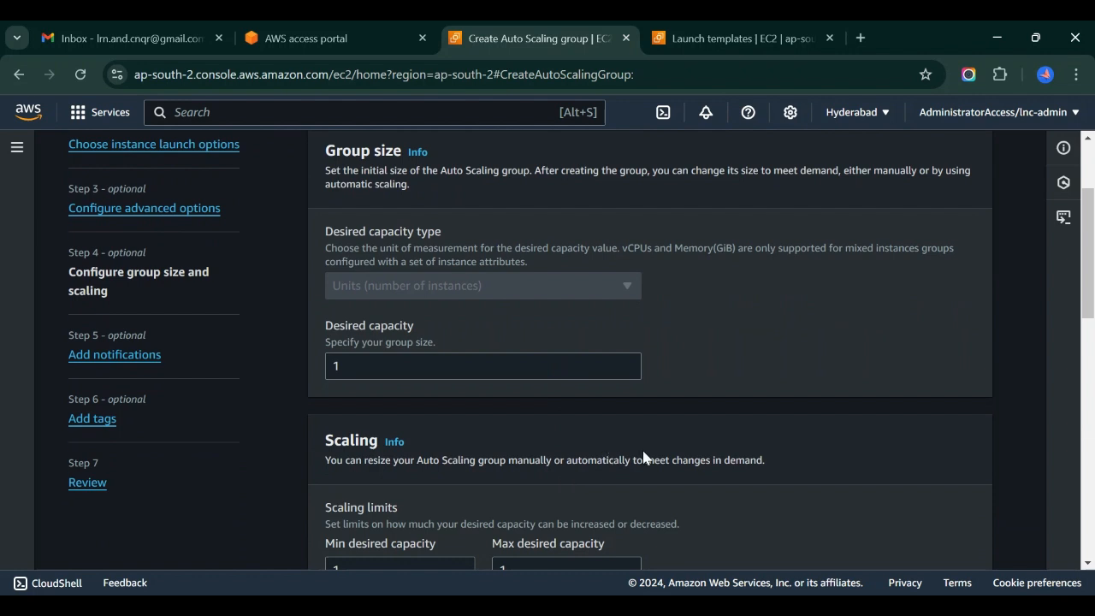
scroll(644, 454, "down", 2)
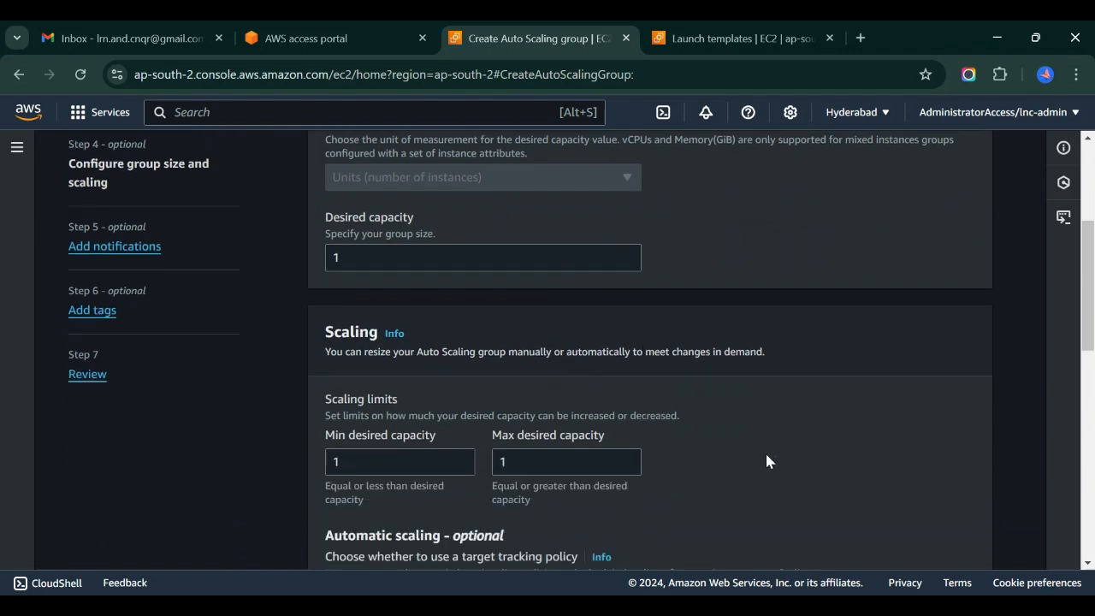
scroll(767, 461, "up", 1)
scroll(767, 462, "down", 2)
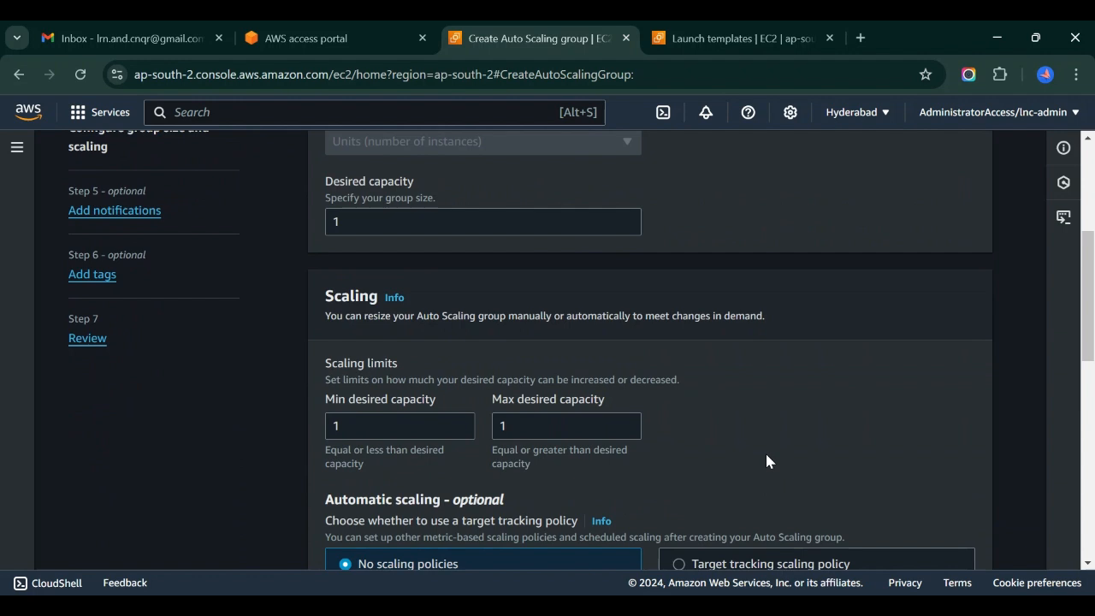
scroll(767, 455, "up", 3)
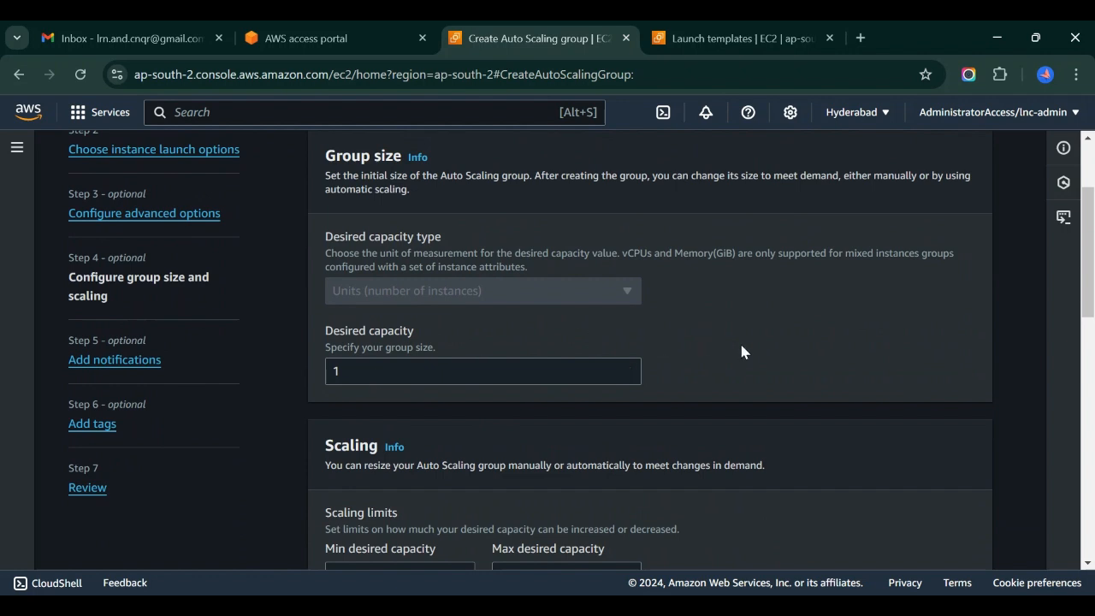
scroll(742, 352, "down", 3)
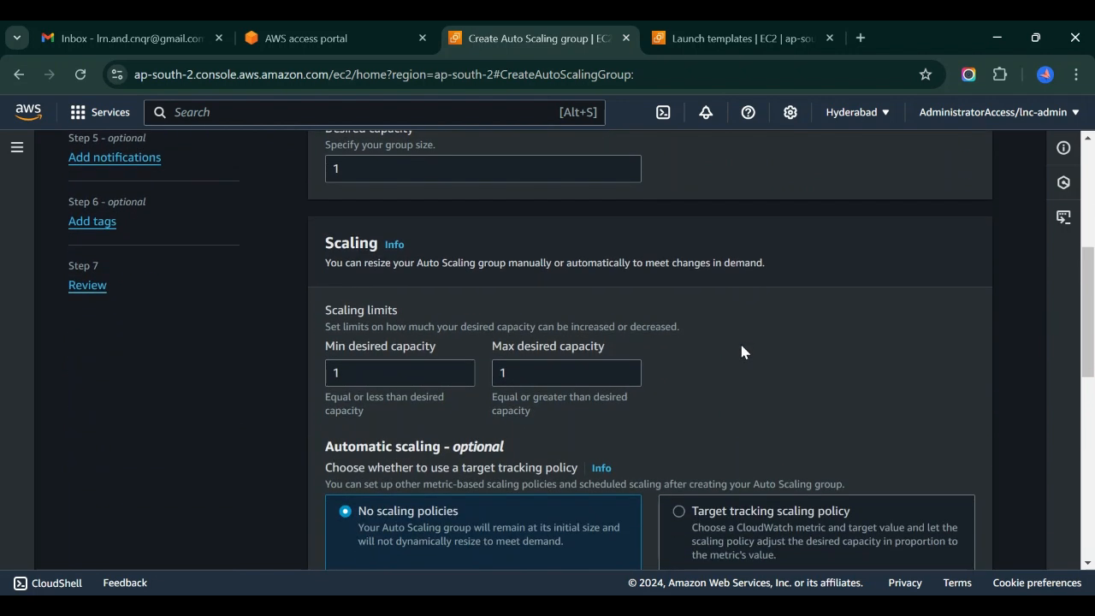
scroll(745, 355, "up", 1)
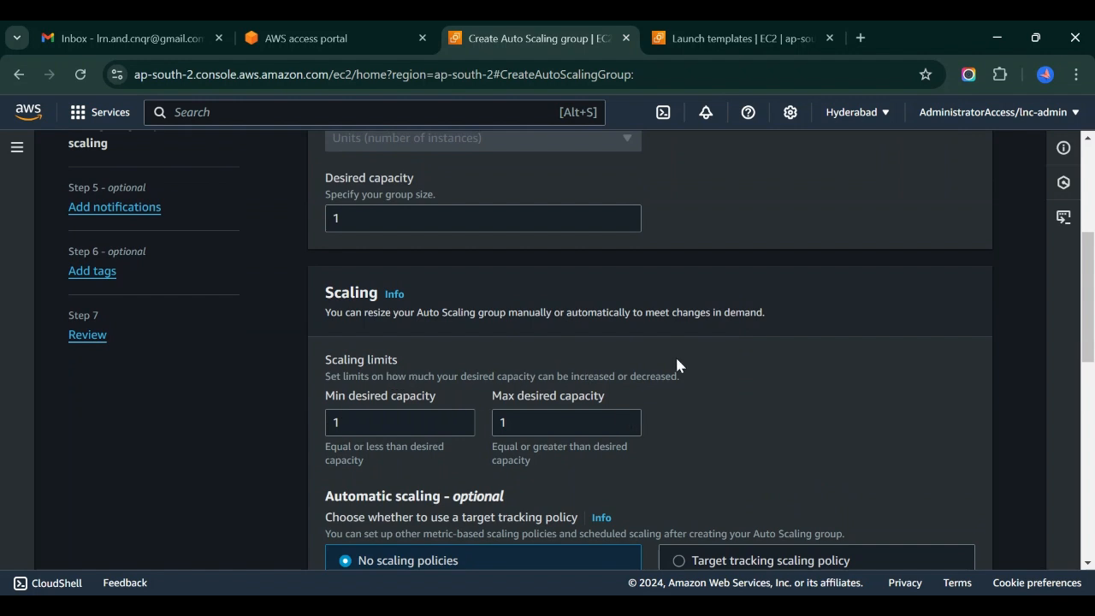
scroll(480, 376, "down", 4)
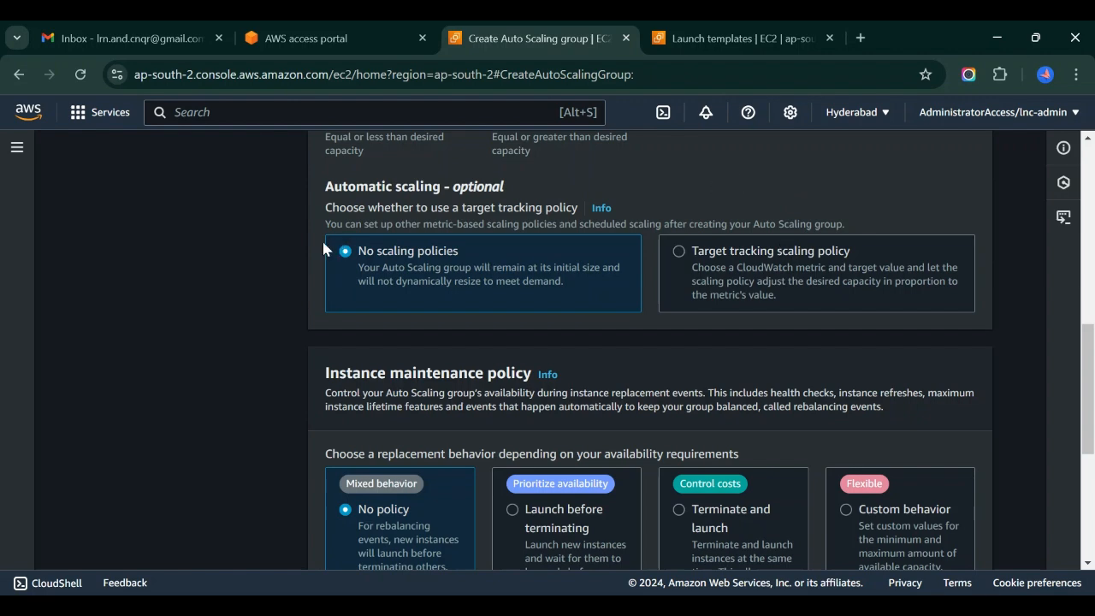
Step: Accept the instance maintenance policy and scale-in protection settings, skip notifications, and continue to the tags step
scroll(274, 283, "down", 3)
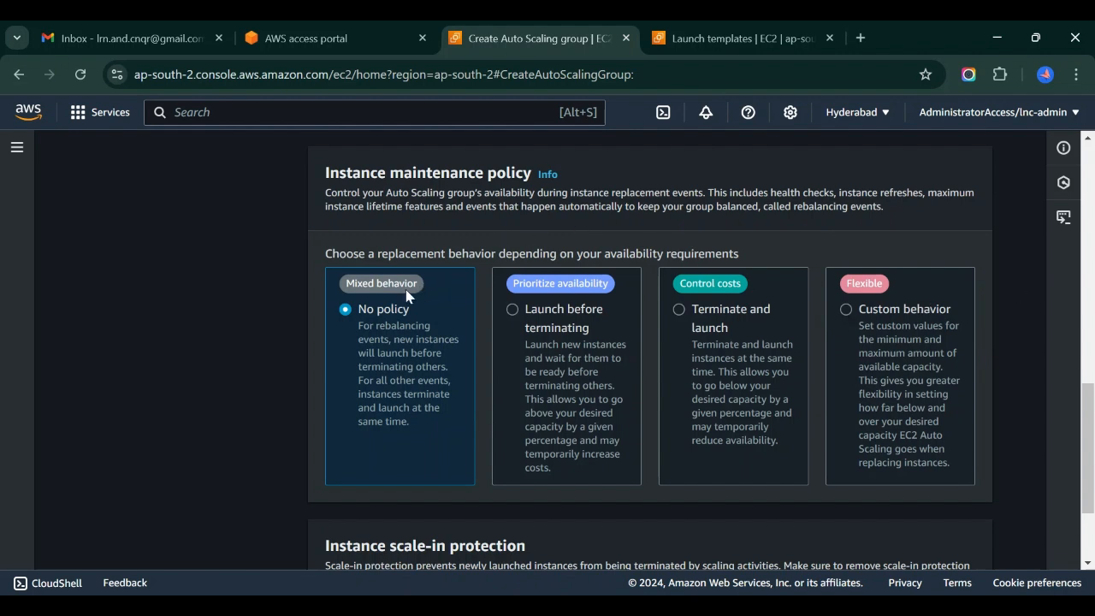
scroll(368, 358, "down", 3)
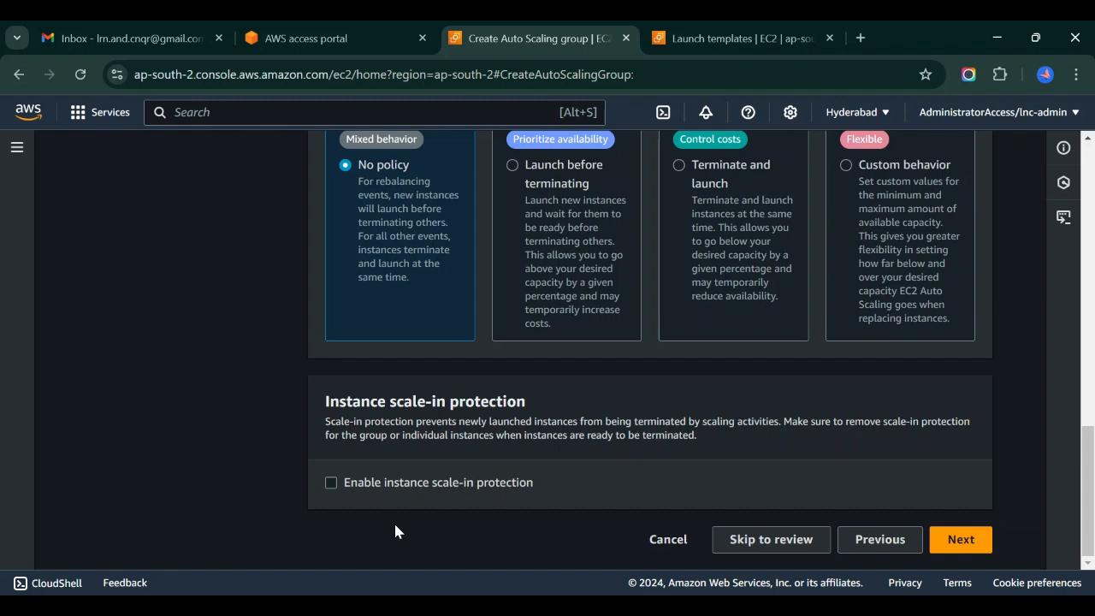
left_click(970, 539)
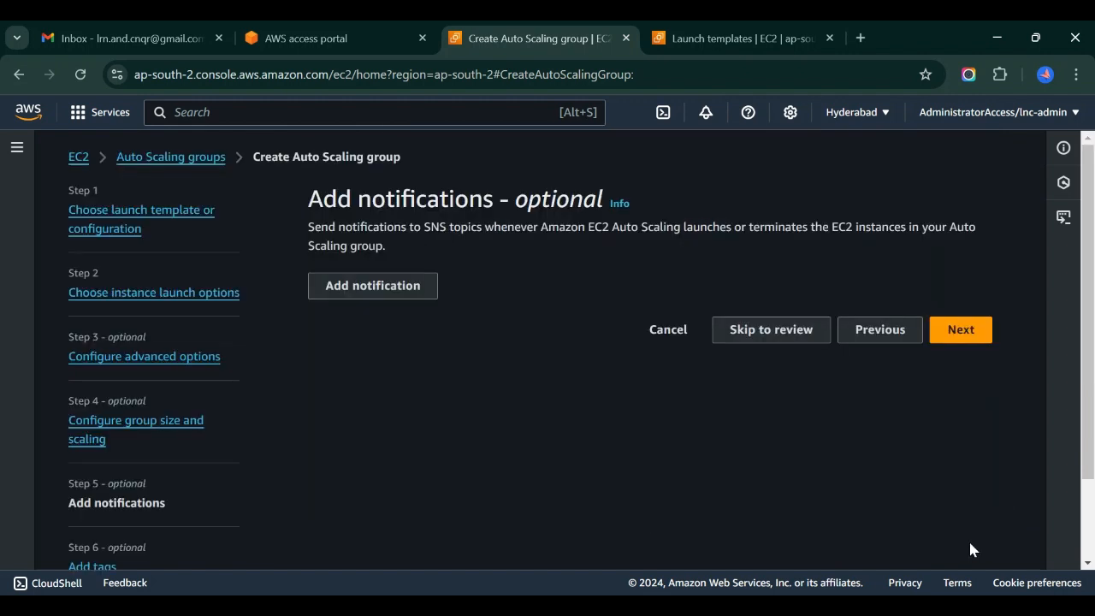
left_click(961, 330)
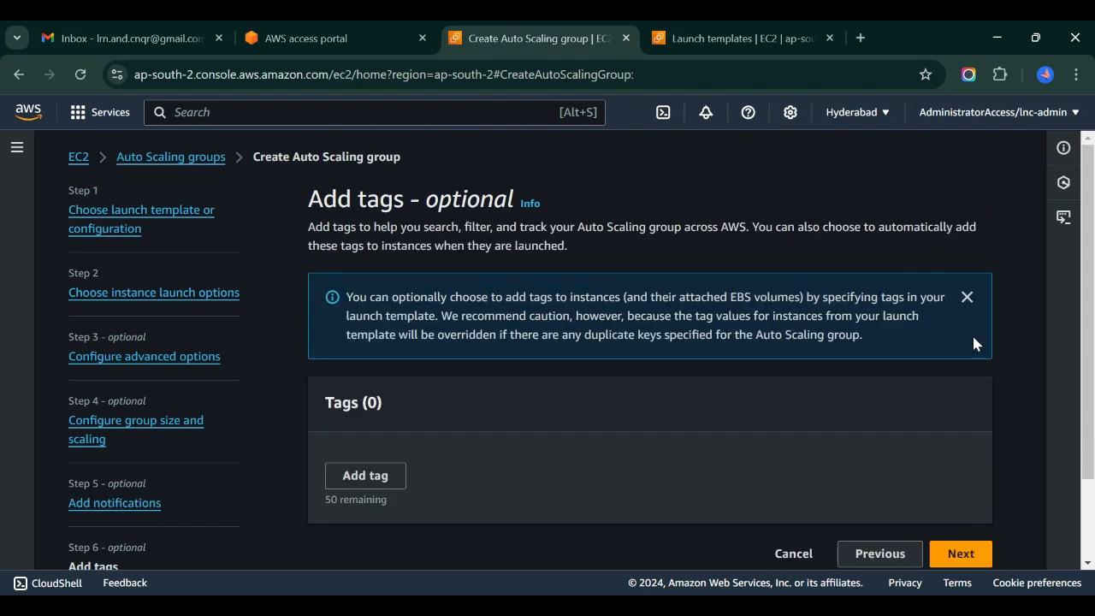
Step: Skip adding tags and go through the network, instance type and purchase settings in the Auto Scaling group review
scroll(590, 434, "down", 1)
left_click(965, 451)
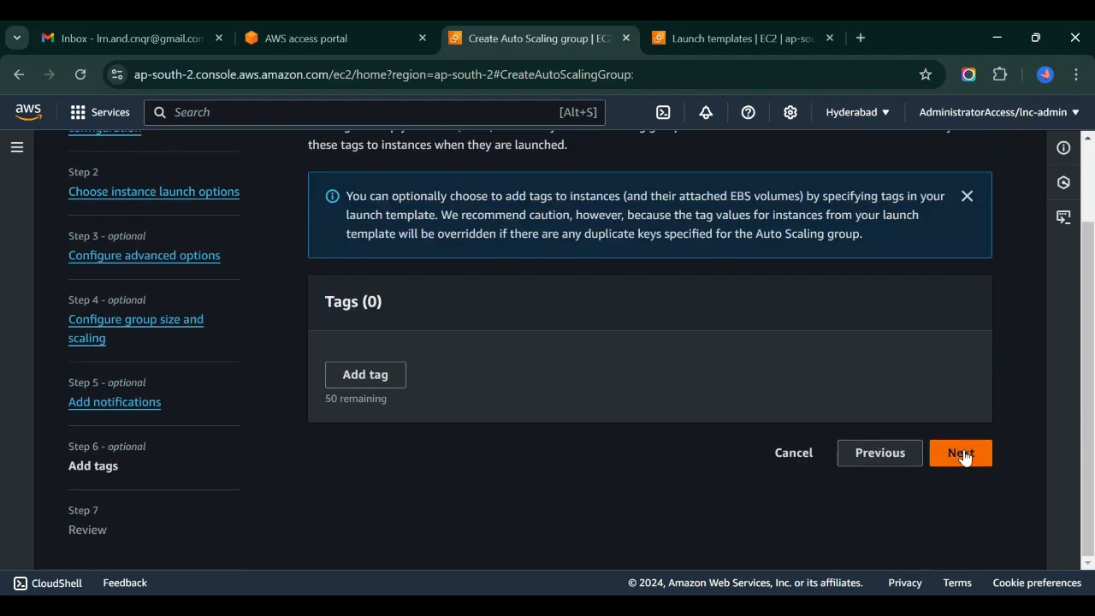
scroll(611, 475, "down", 2)
scroll(610, 476, "down", 10)
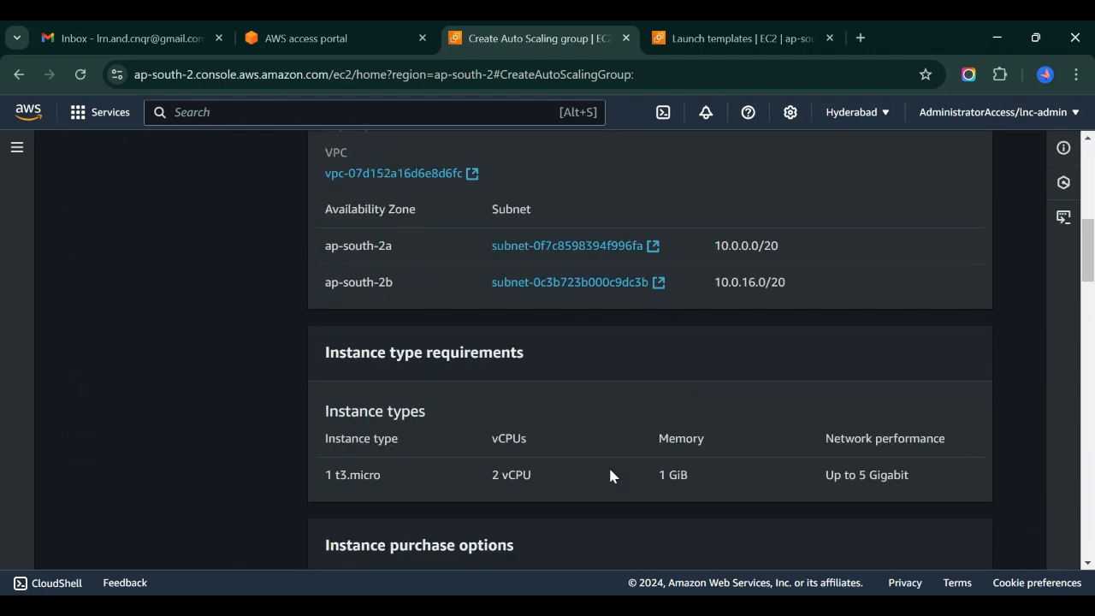
scroll(610, 476, "down", 8)
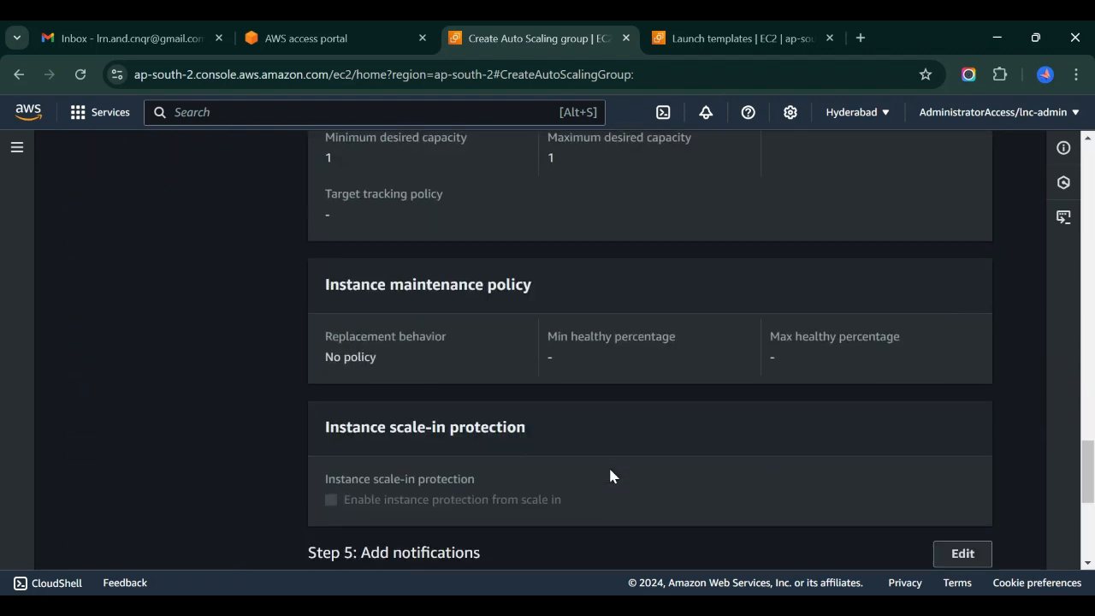
Step: Examine the review summary for load balancing, health checks, group size, scaling limits, maintenance policy, notifications and tags
scroll(610, 475, "up", 5)
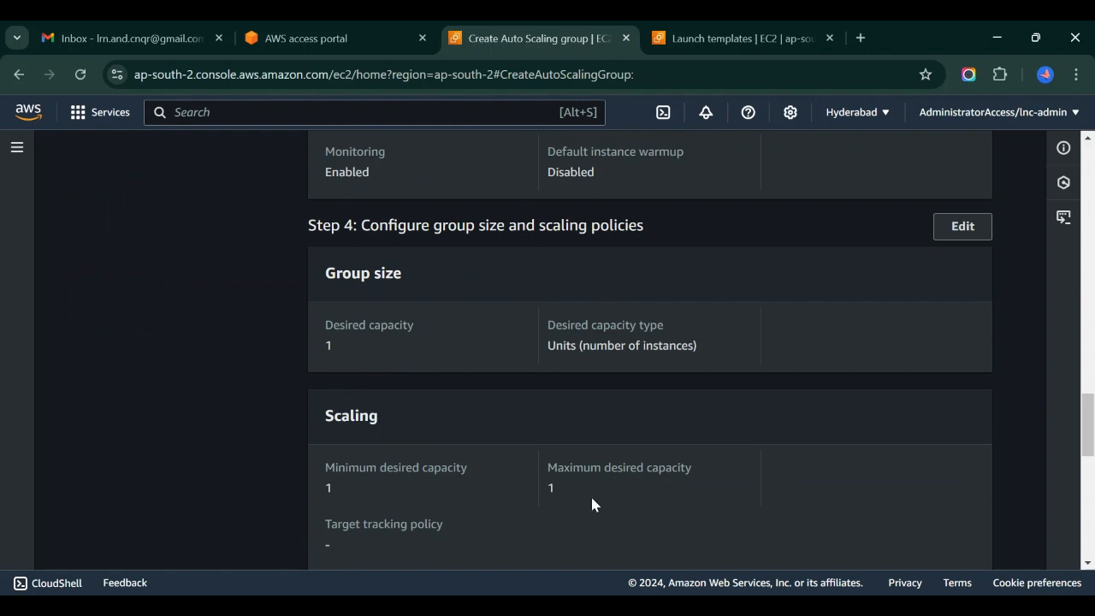
scroll(592, 503, "up", 6)
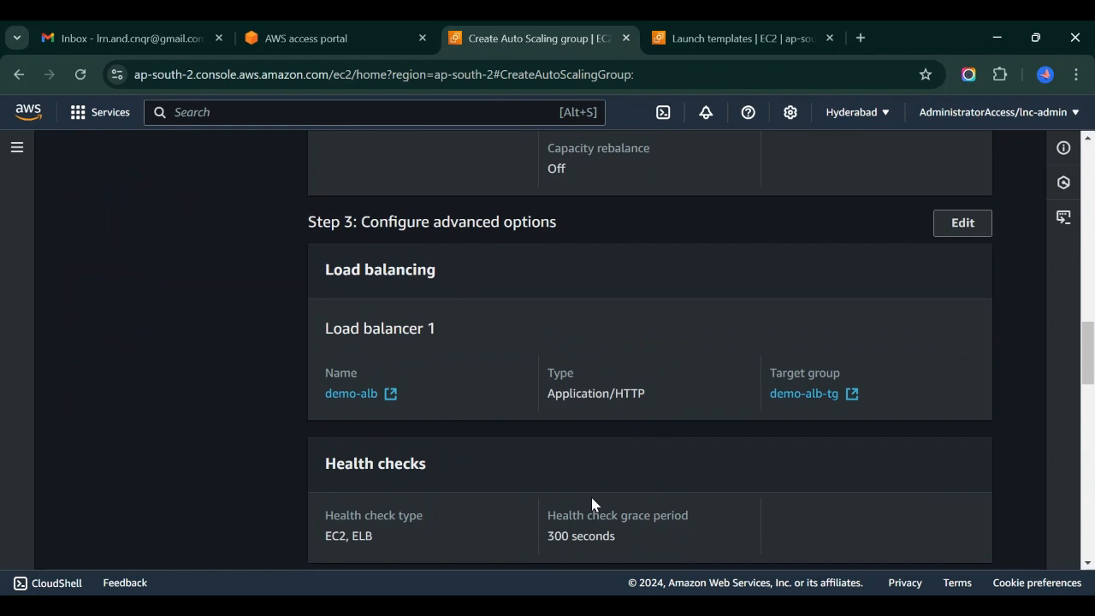
scroll(592, 503, "up", 2)
scroll(593, 503, "down", 6)
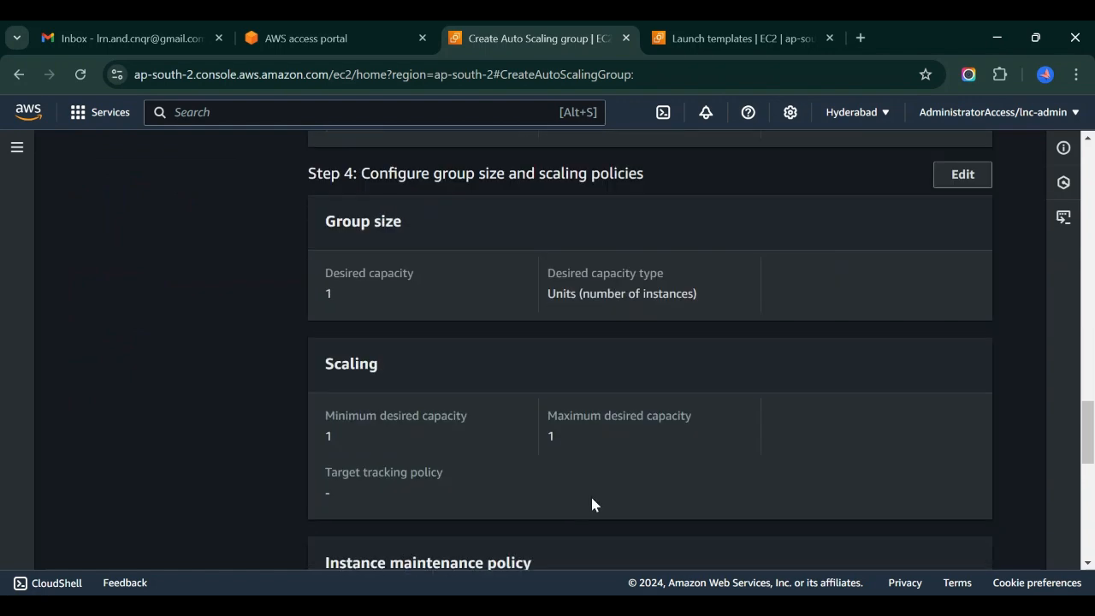
scroll(655, 411, "down", 5)
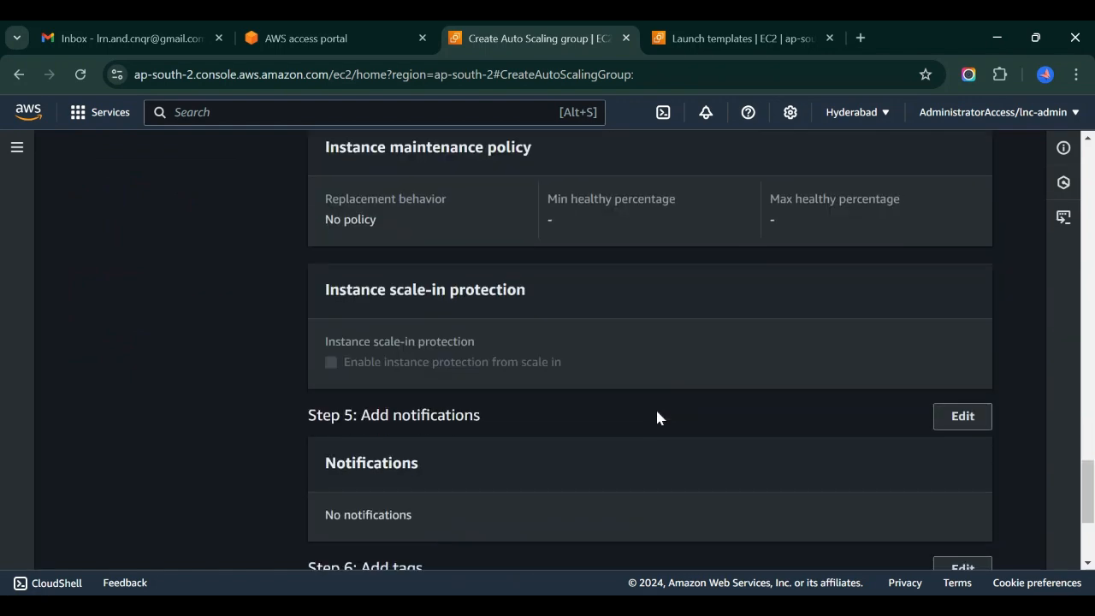
scroll(657, 418, "down", 3)
scroll(657, 418, "up", 10)
scroll(657, 417, "down", 2)
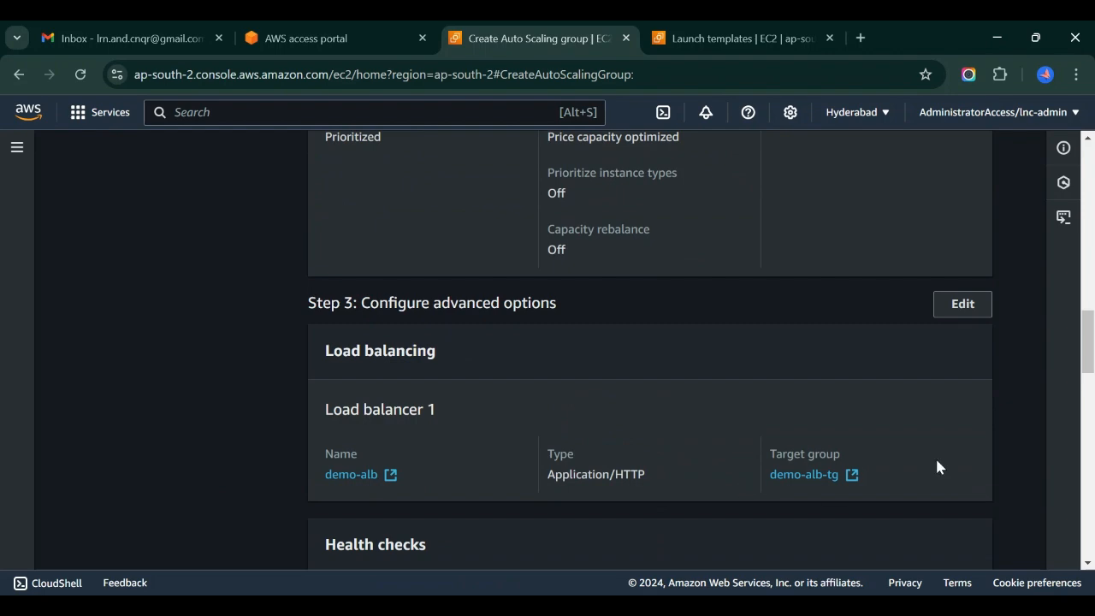
scroll(621, 423, "down", 8)
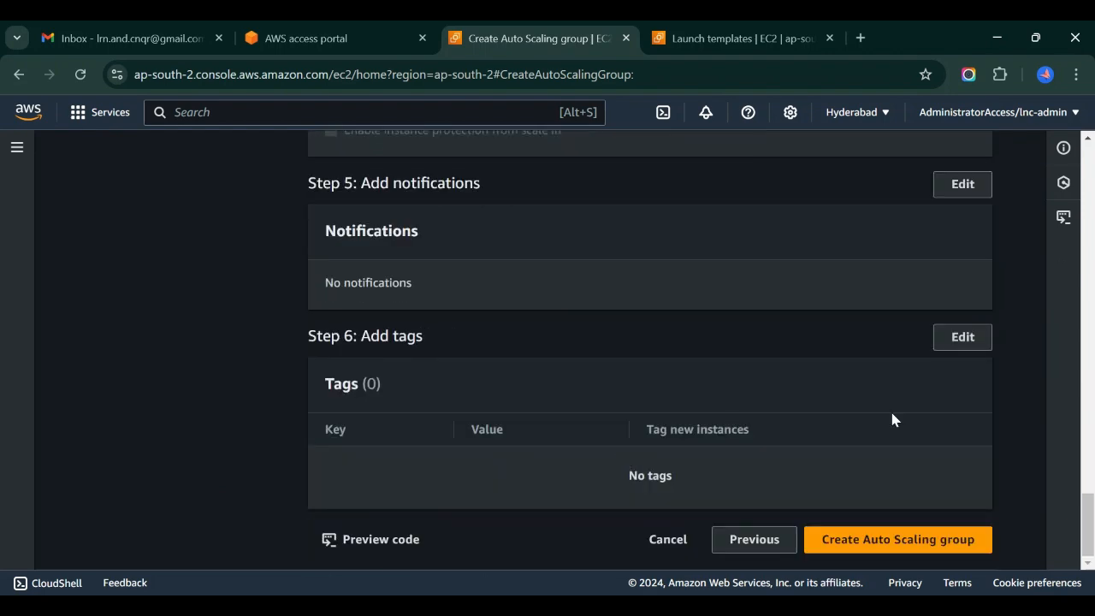
Step: Create the Auto Scaling group and widen the Status column in the groups list
left_click(895, 542)
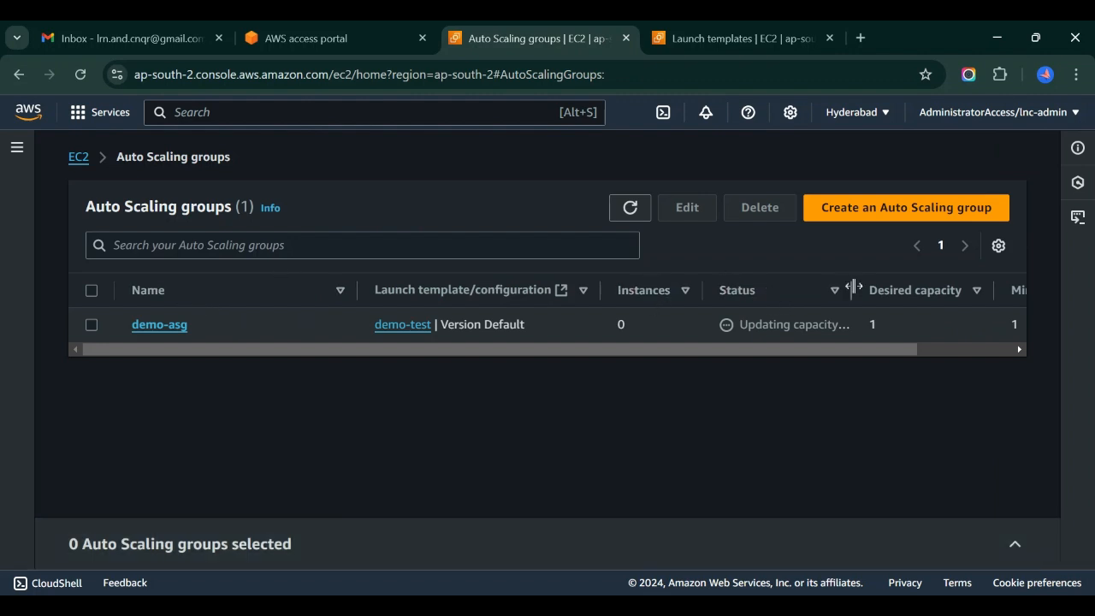
left_click_drag(850, 287, 943, 288)
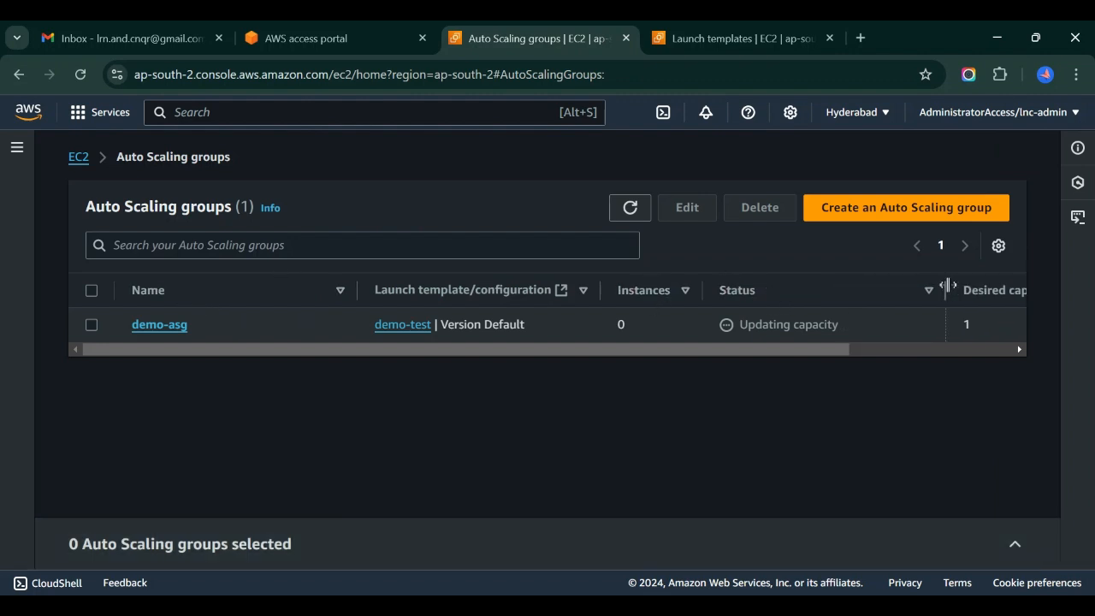
Step: Open demo-asg and look through its group details
left_click(160, 325)
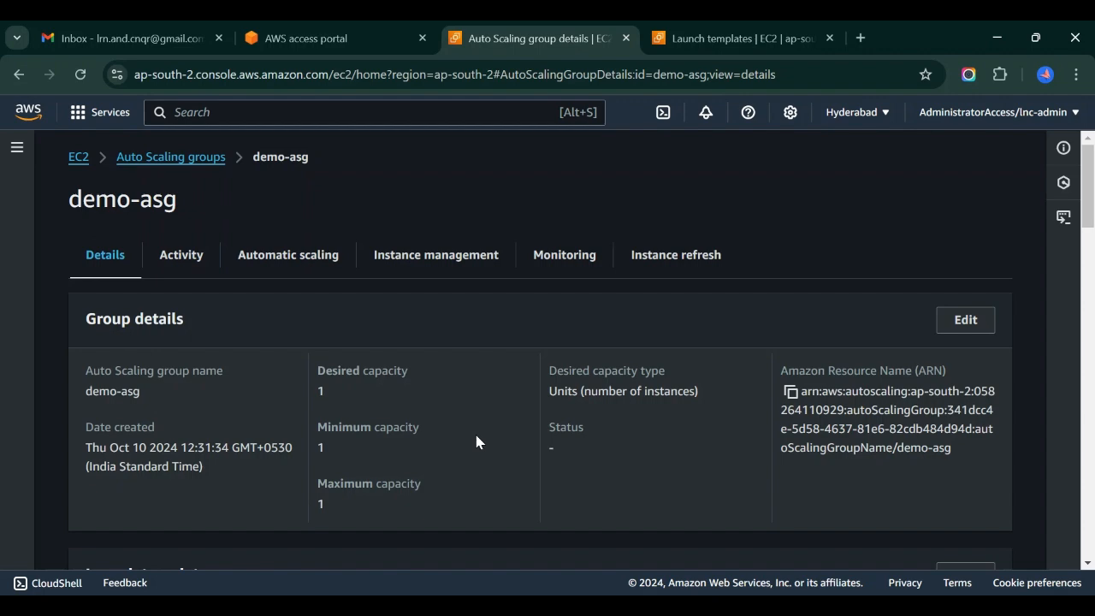
scroll(477, 438, "down", 6)
scroll(476, 436, "up", 5)
scroll(477, 435, "up", 1)
Step: Check the activity history of demo-asg for the instance launch, including its status and cause
left_click(181, 255)
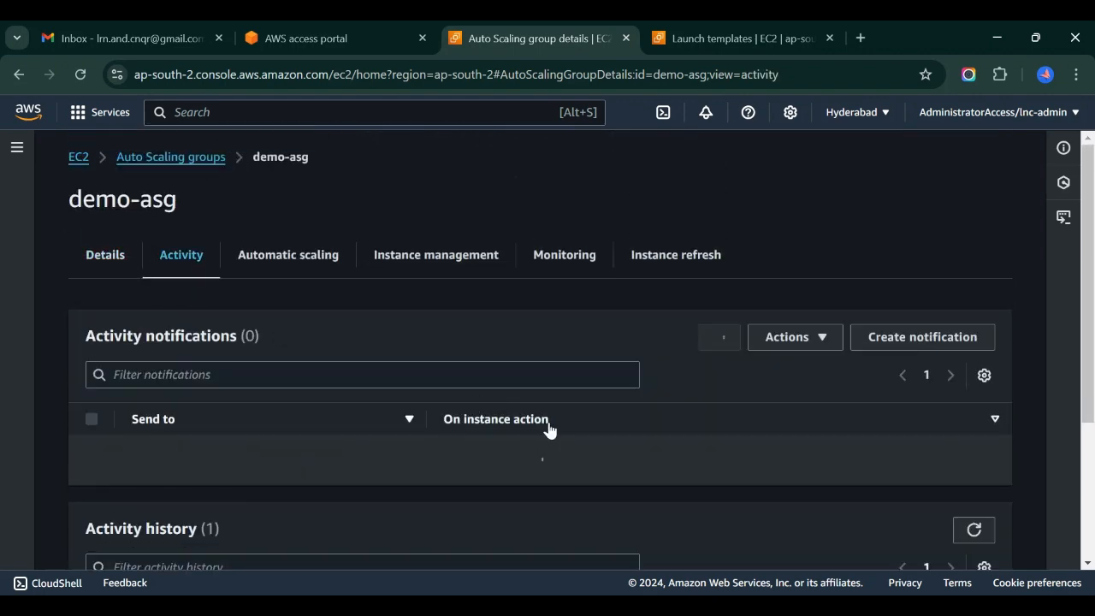
scroll(547, 430, "down", 4)
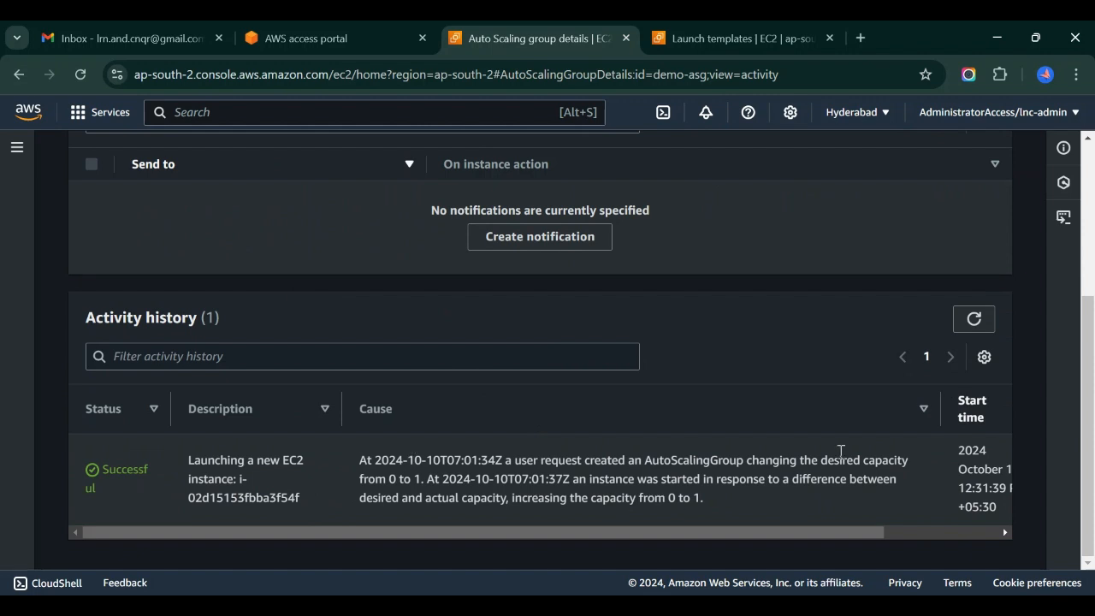
scroll(210, 449, "up", 1)
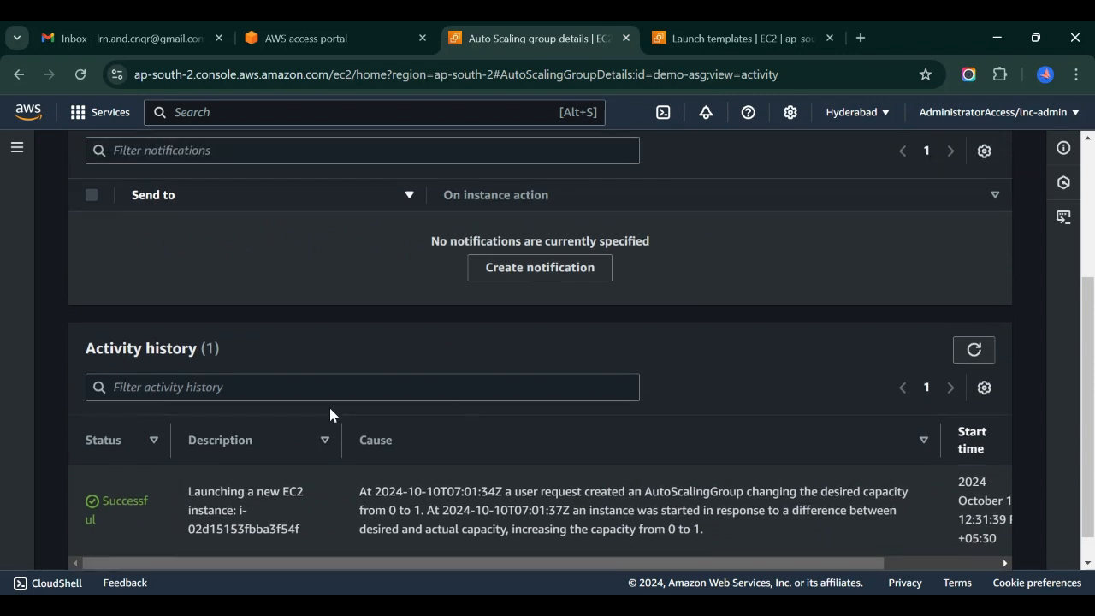
scroll(331, 415, "up", 2)
Step: Look over the dynamic and predictive scaling policies under the automatic scaling settings of demo-asg
left_click(285, 207)
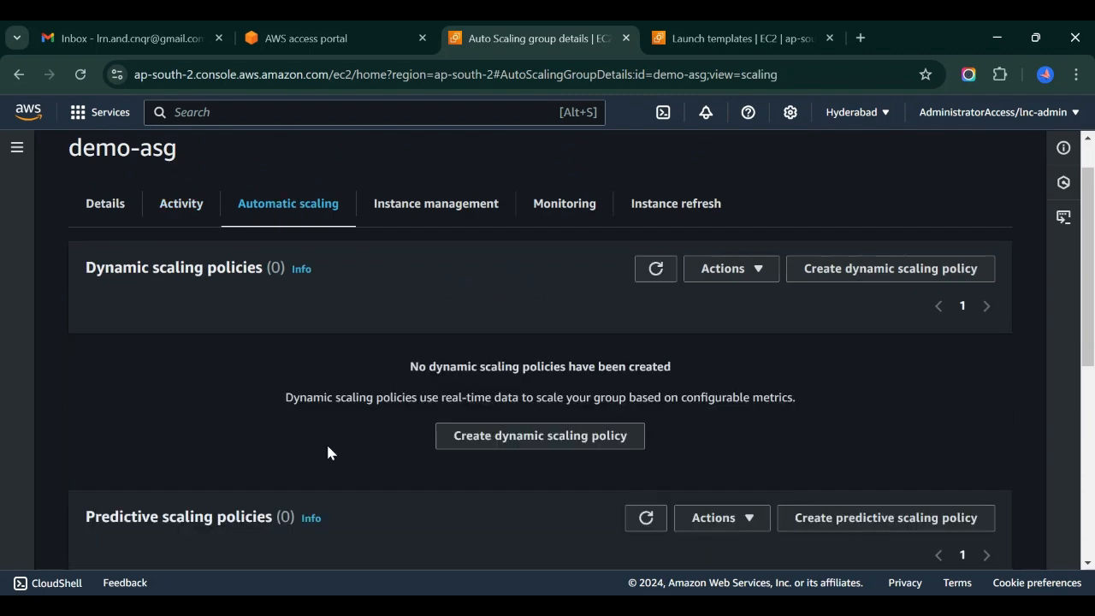
scroll(328, 452, "down", 5)
scroll(329, 452, "up", 3)
scroll(327, 452, "up", 1)
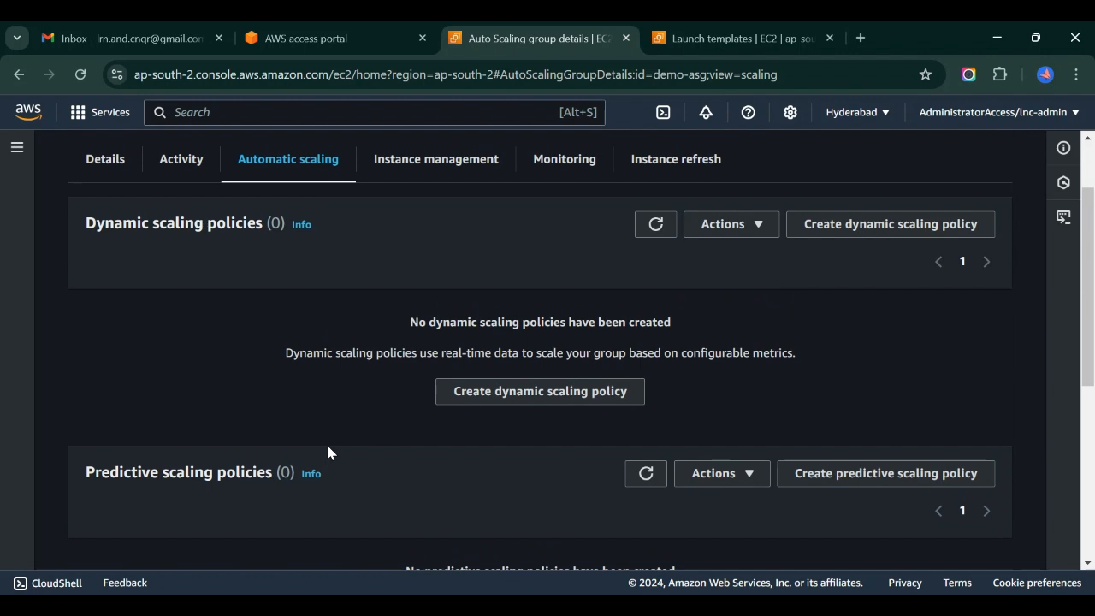
Step: Inspect the instances managed by demo-asg, including lifecycle state and health, along with its lifecycle hooks and warm pool
left_click(448, 166)
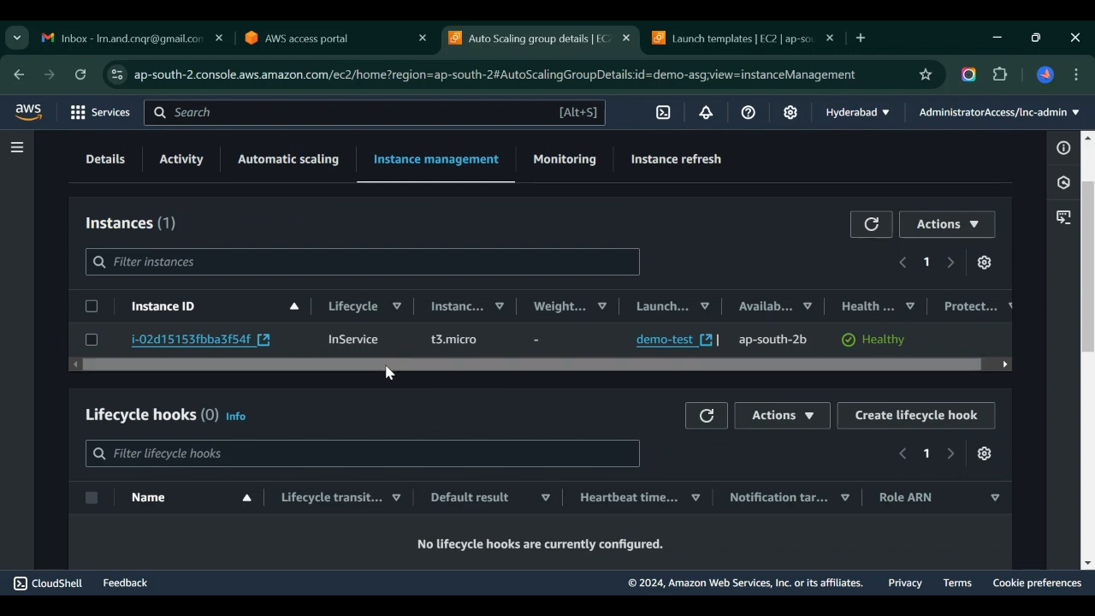
scroll(721, 355, "right", 1)
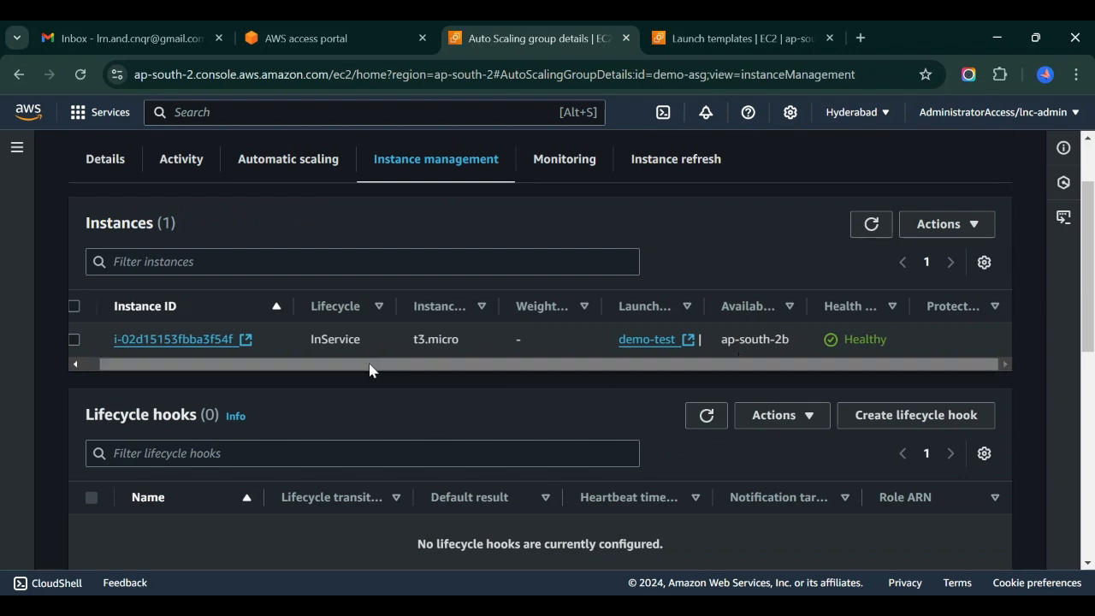
scroll(368, 366, "left", 1)
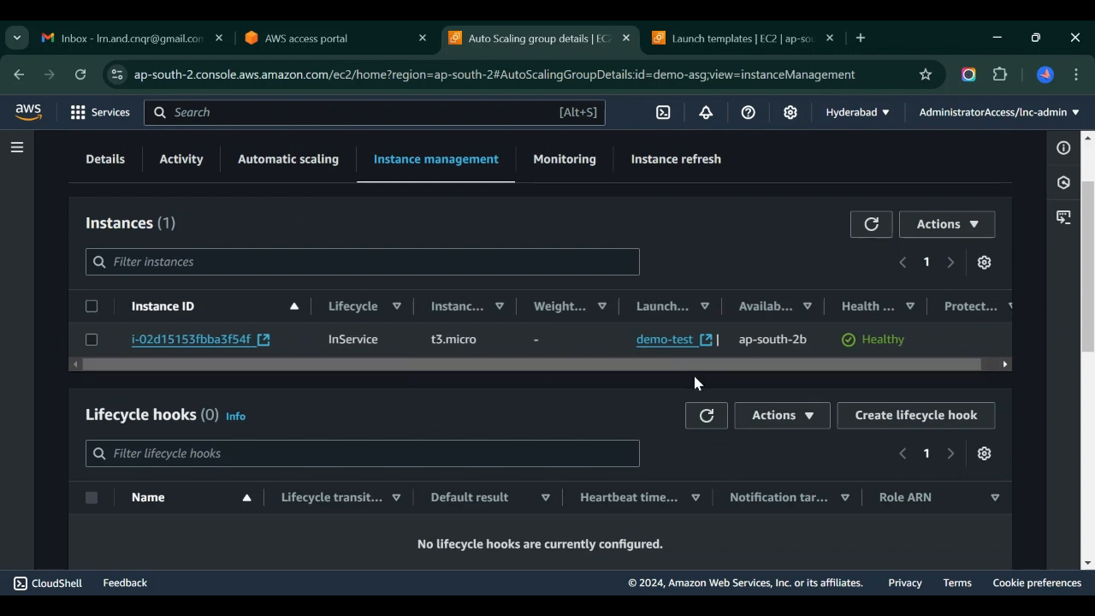
scroll(468, 381, "down", 2)
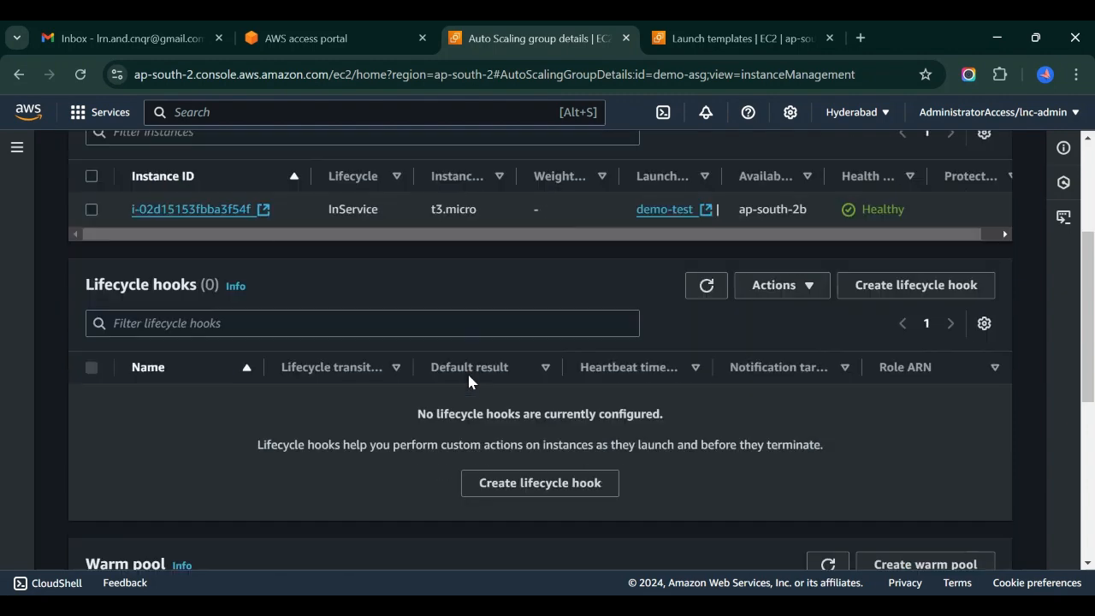
scroll(468, 381, "down", 5)
scroll(470, 382, "up", 8)
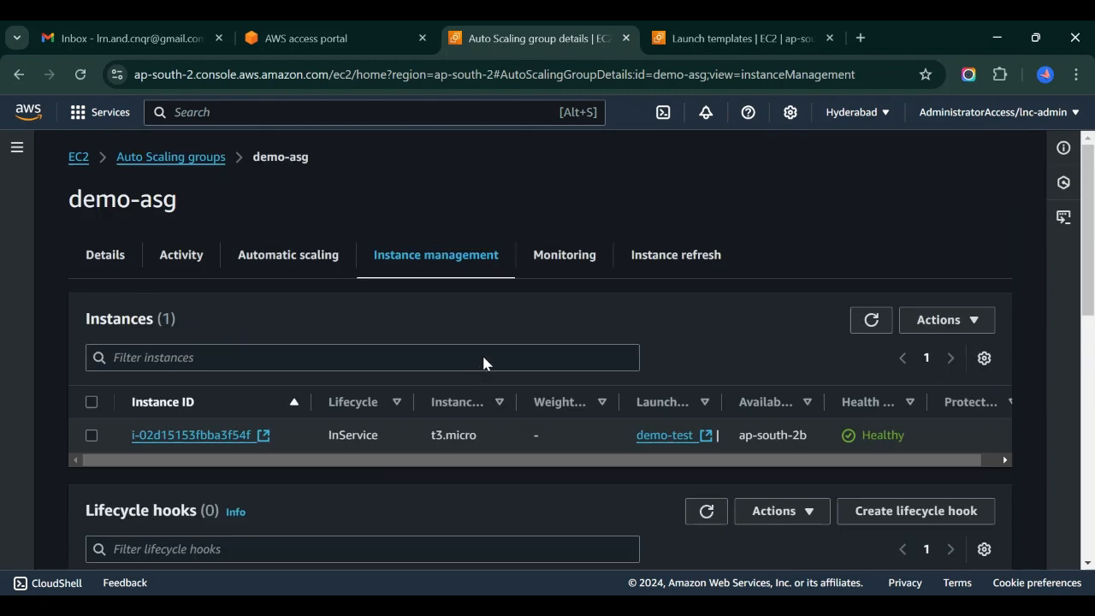
Step: View the CloudWatch monitoring of demo-asg and recheck the group's details, purchase options and allocation strategies
left_click(572, 248)
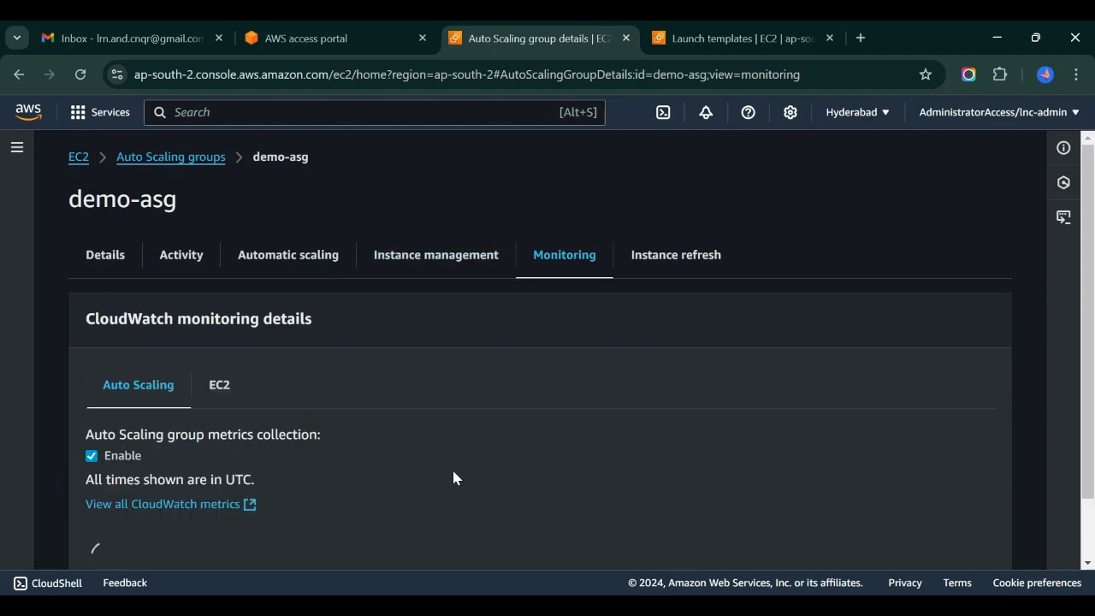
scroll(376, 446, "down", 1)
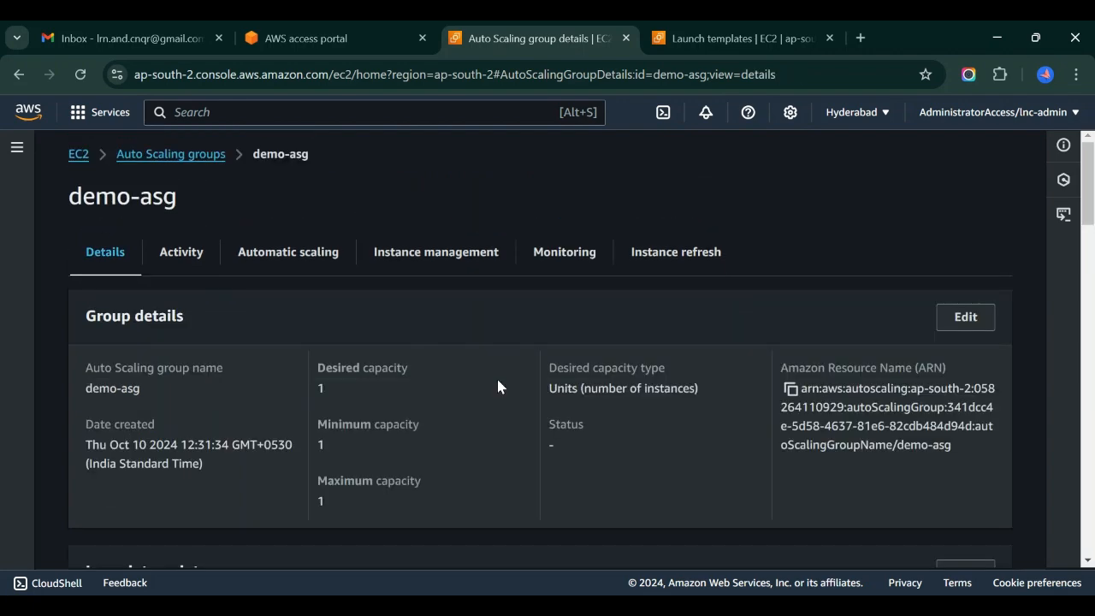
scroll(499, 385, "down", 1)
scroll(499, 386, "down", 15)
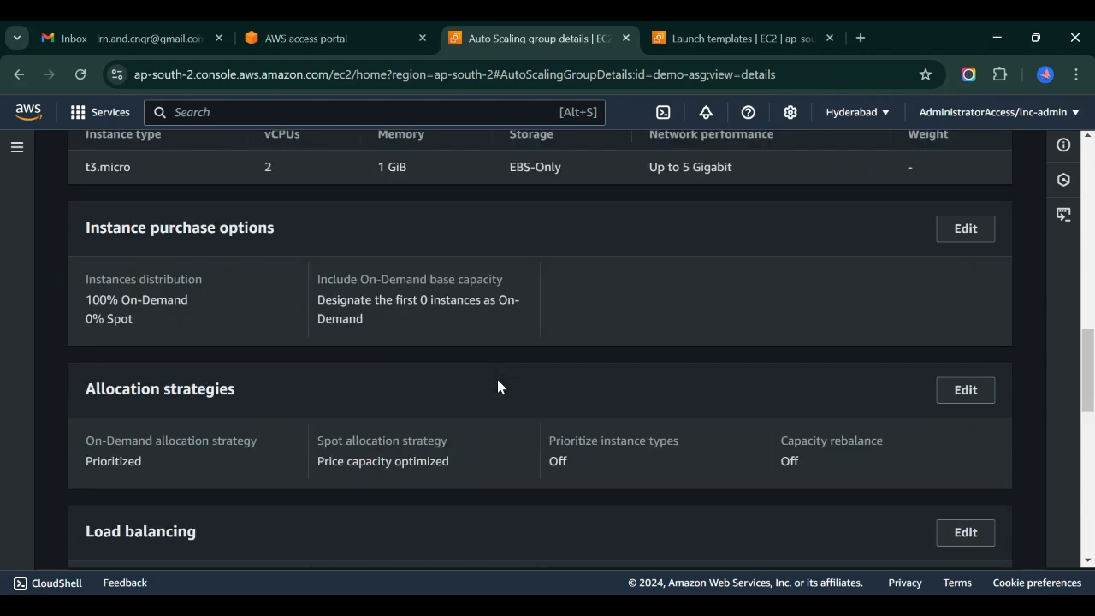
scroll(499, 386, "up", 15)
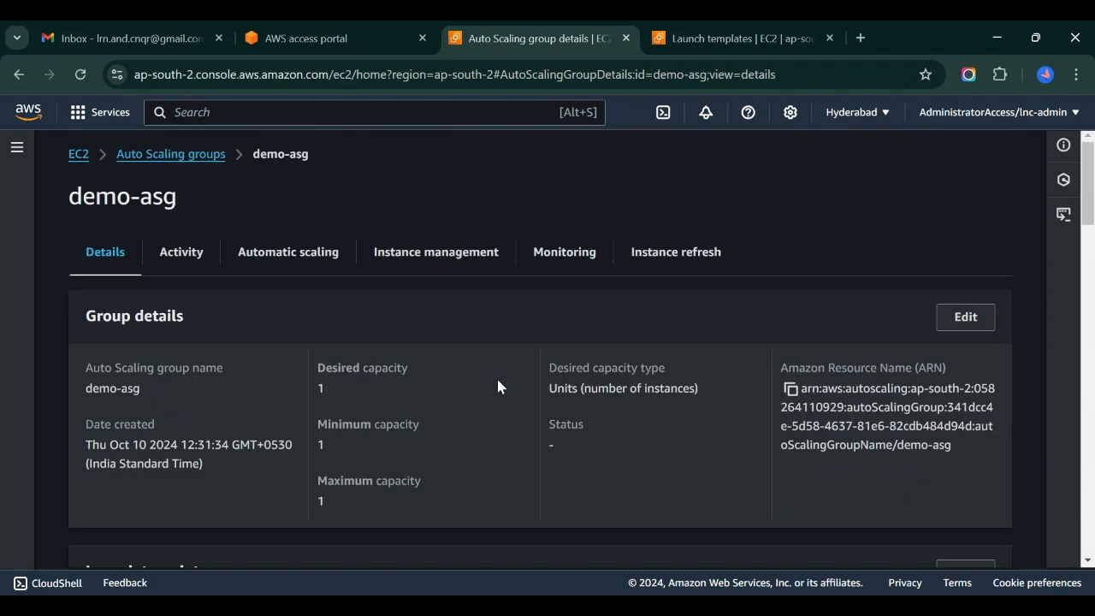
Step: Go to the EC2 target groups and open demo-alb-tg
left_click(17, 147)
scroll(90, 447, "down", 6)
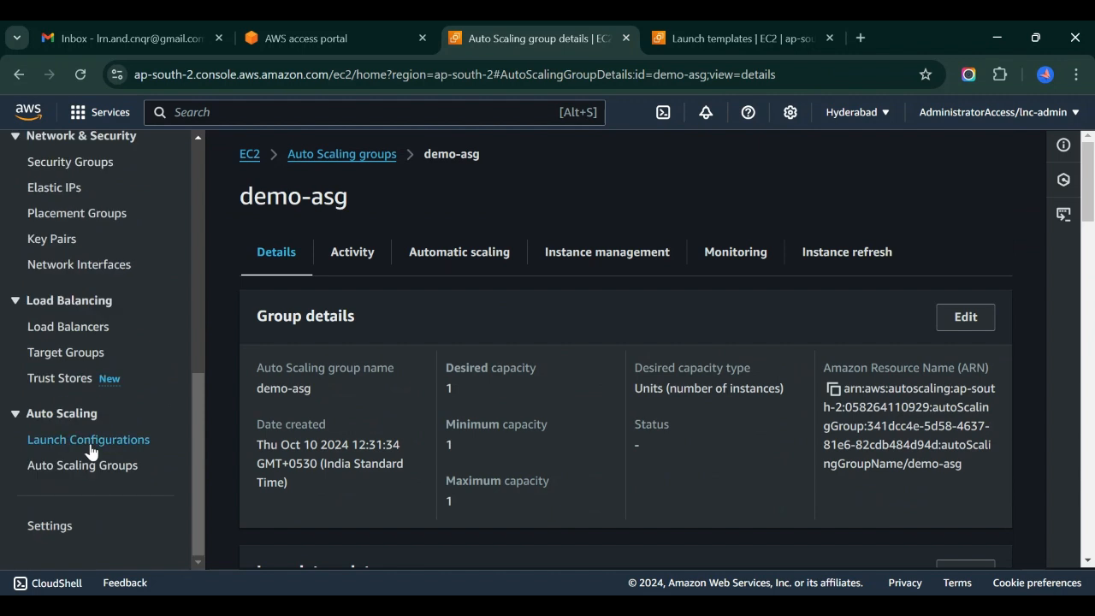
left_click(63, 352)
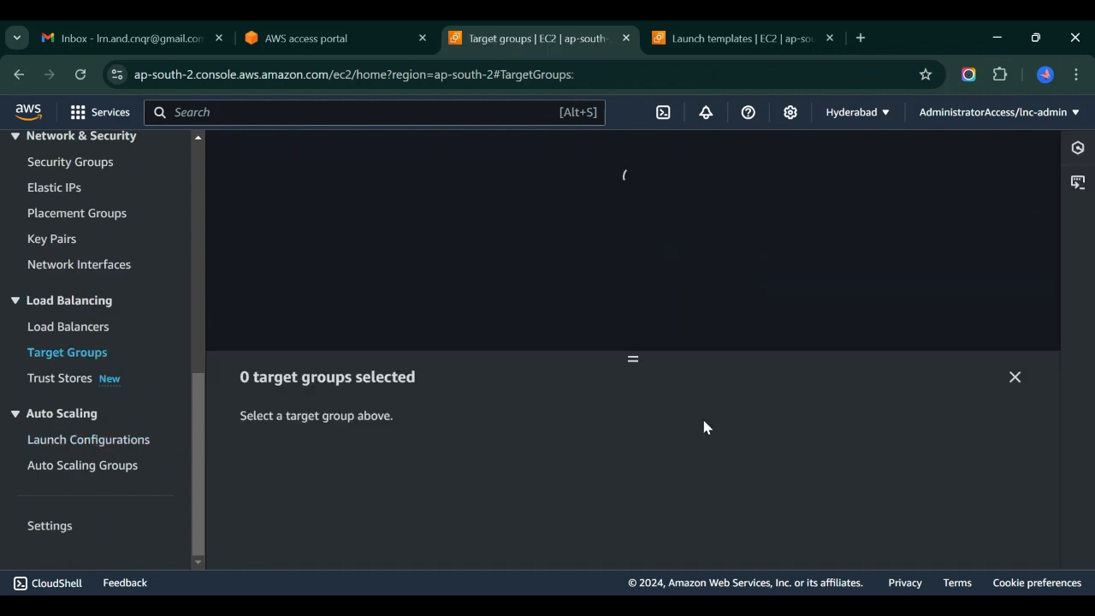
left_click(1000, 377)
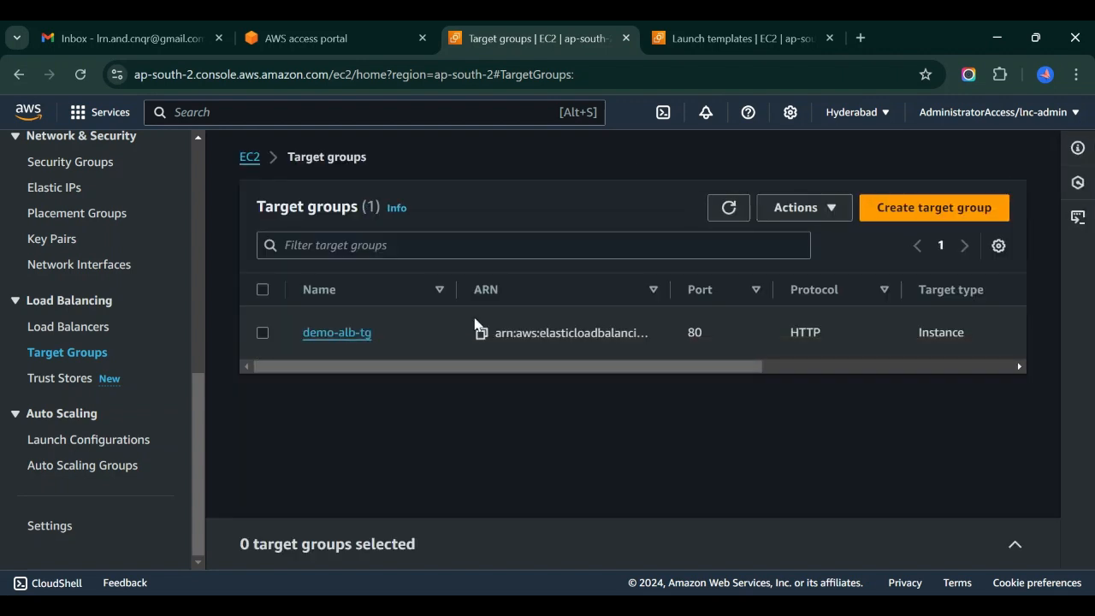
left_click(334, 336)
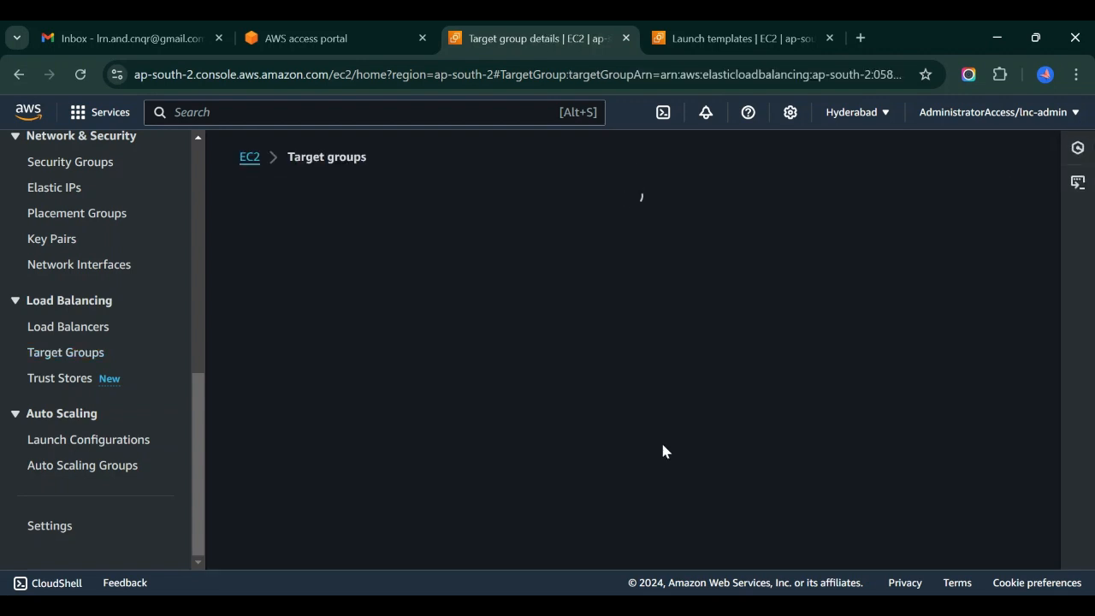
Step: Check the registered targets of demo-alb-tg and their health status, along with the target group's details
scroll(667, 452, "down", 3)
scroll(667, 452, "down", 2)
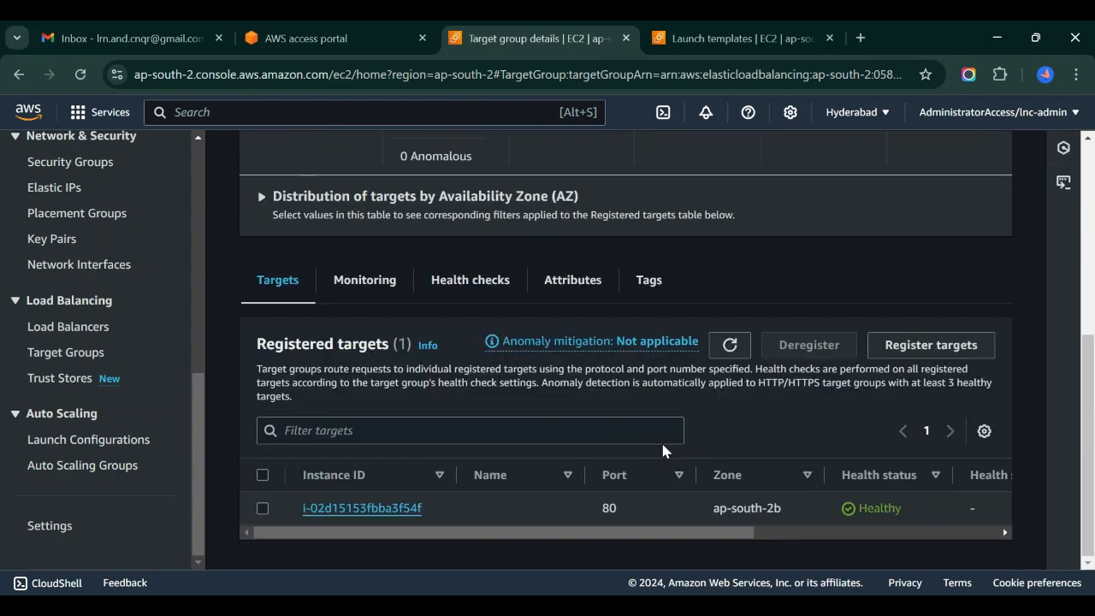
mouse_move(502, 533)
left_mouse_down()
mouse_move(803, 532)
mouse_move(538, 548)
left_mouse_up()
scroll(570, 361, "up", 5)
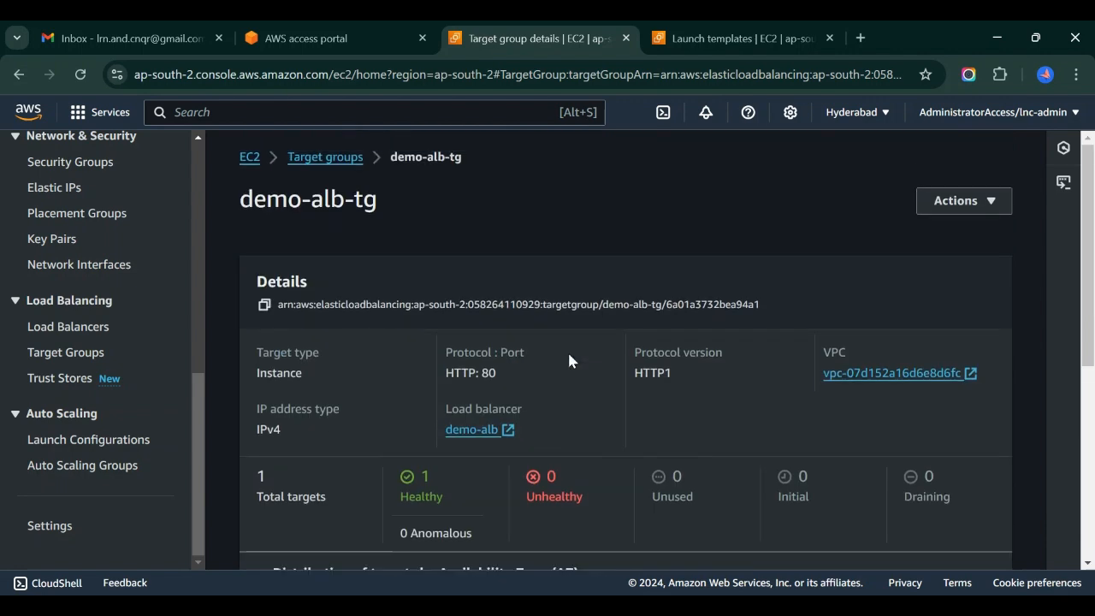
scroll(569, 360, "down", 4)
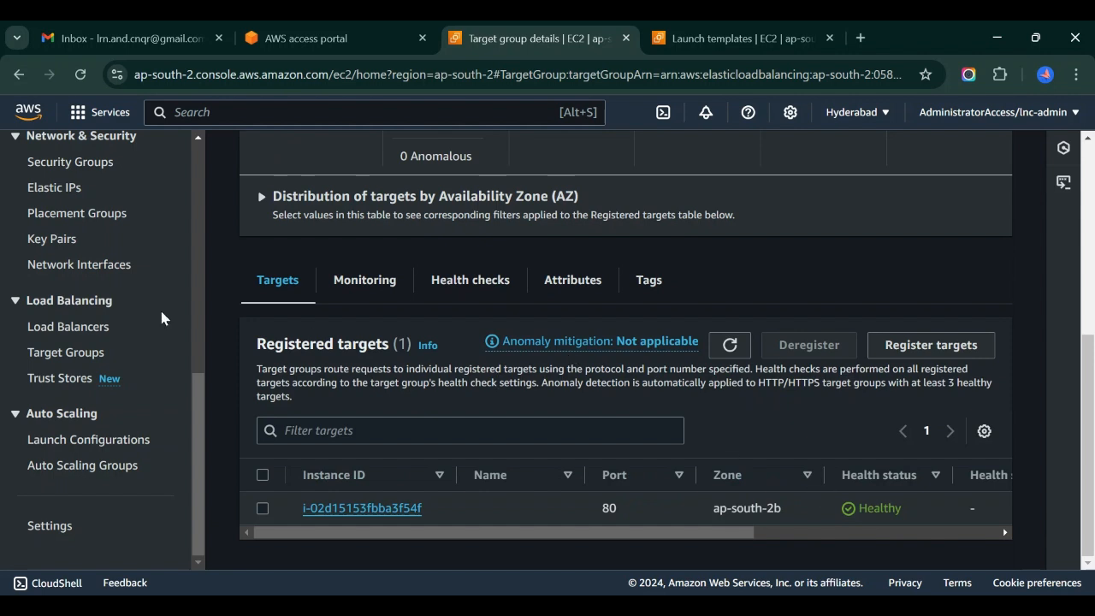
Step: Show the EC2 load balancers list with the selection details pane collapsed
left_click(57, 326)
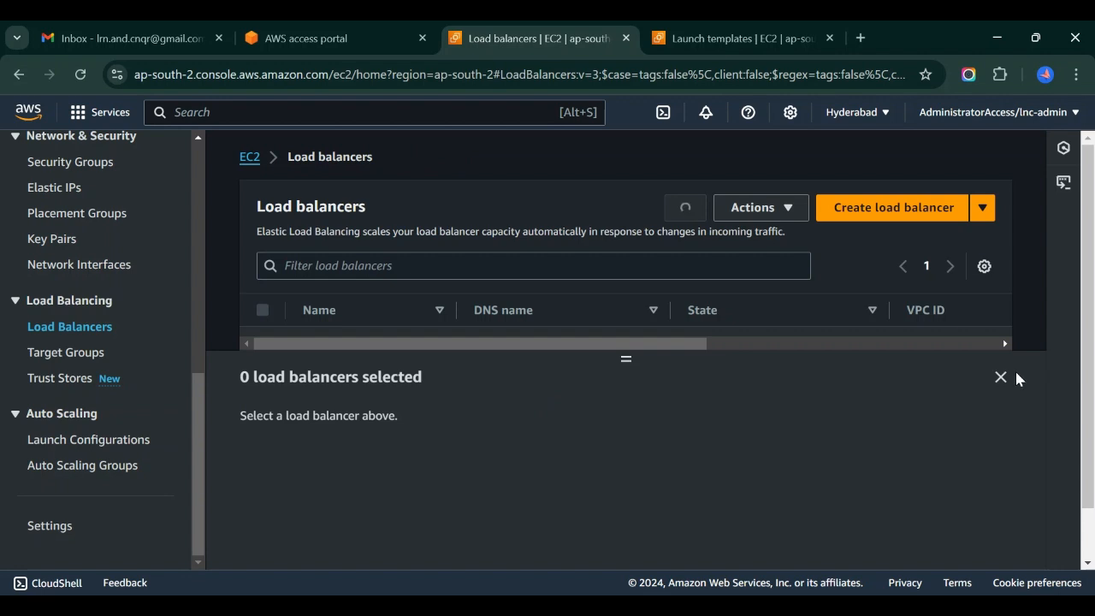
left_click(1002, 379)
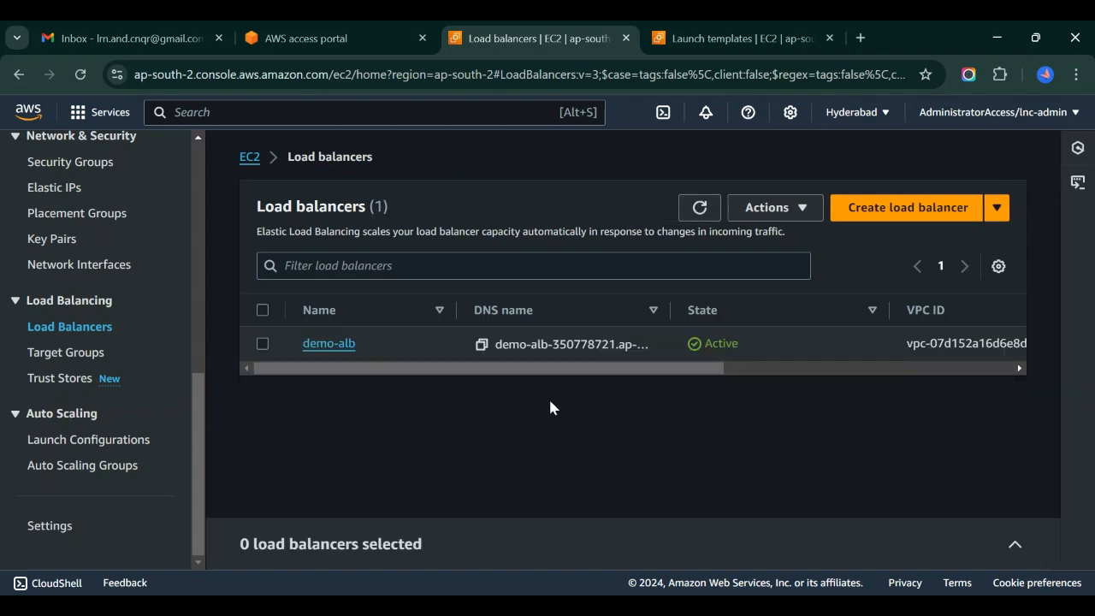
Step: Open the demo-alb load balancer and copy its DNS name
left_click(315, 345)
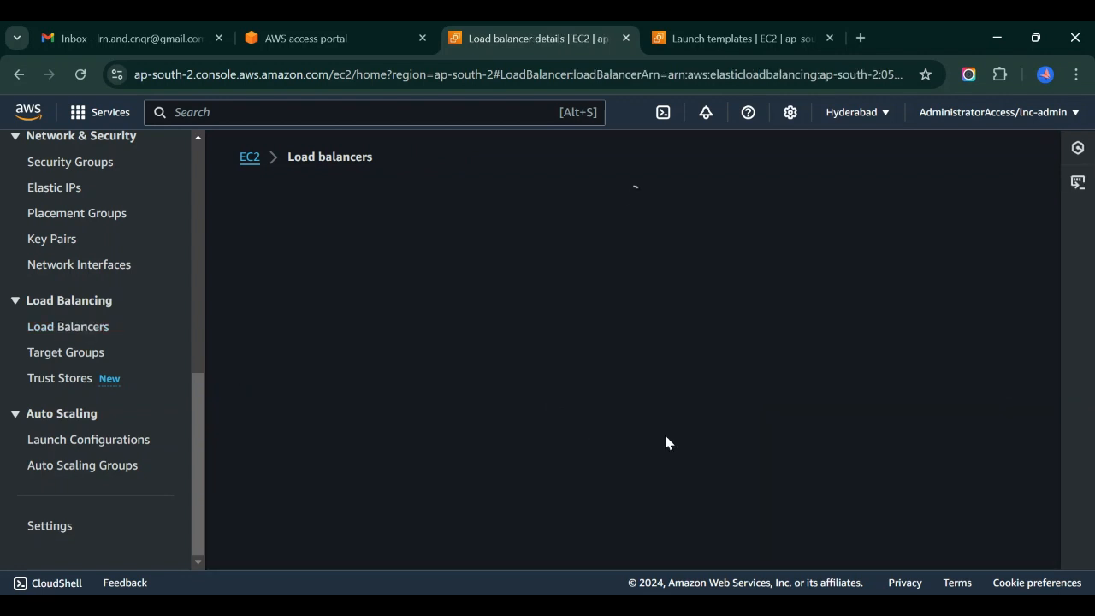
scroll(667, 362, "down", 2)
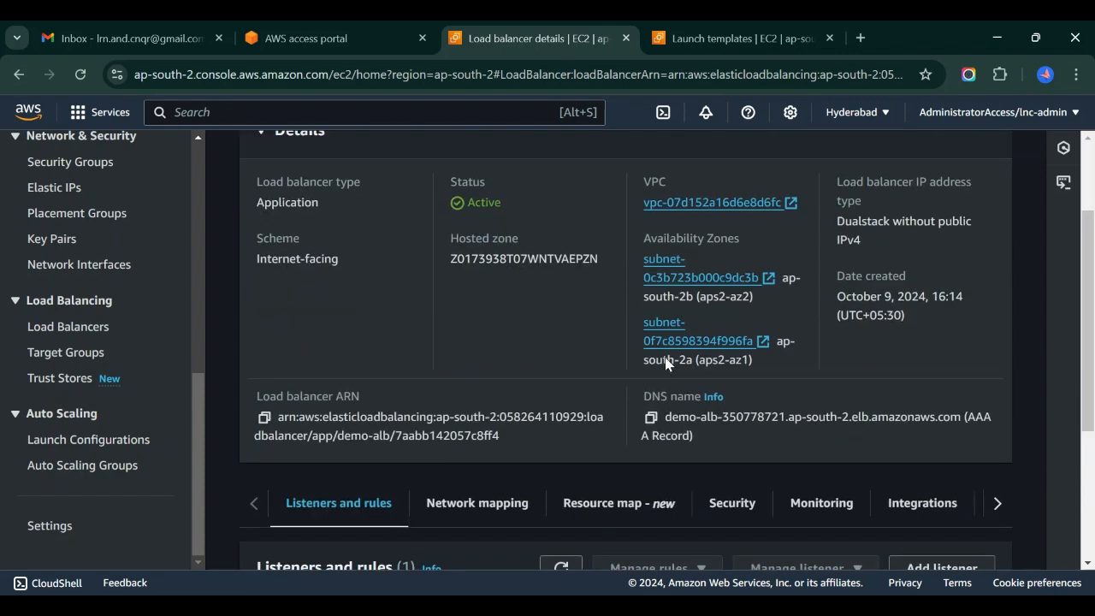
left_click(652, 418)
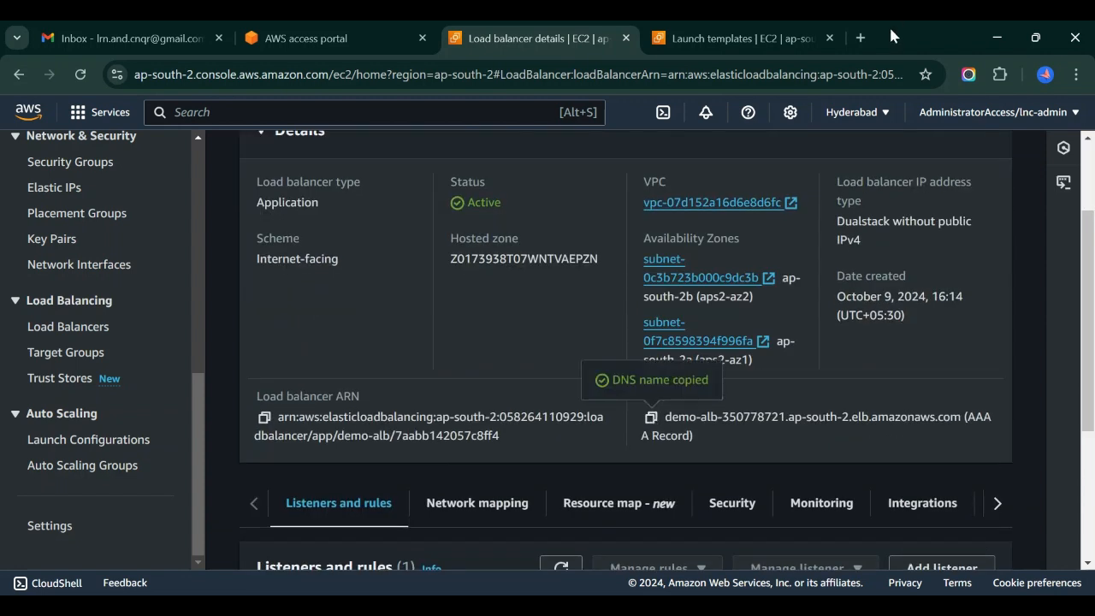
Step: Load the copied demo-alb DNS name in a new browser tab and reload the page twice to test the nginx response
left_click(861, 37)
key("ctrl+v")
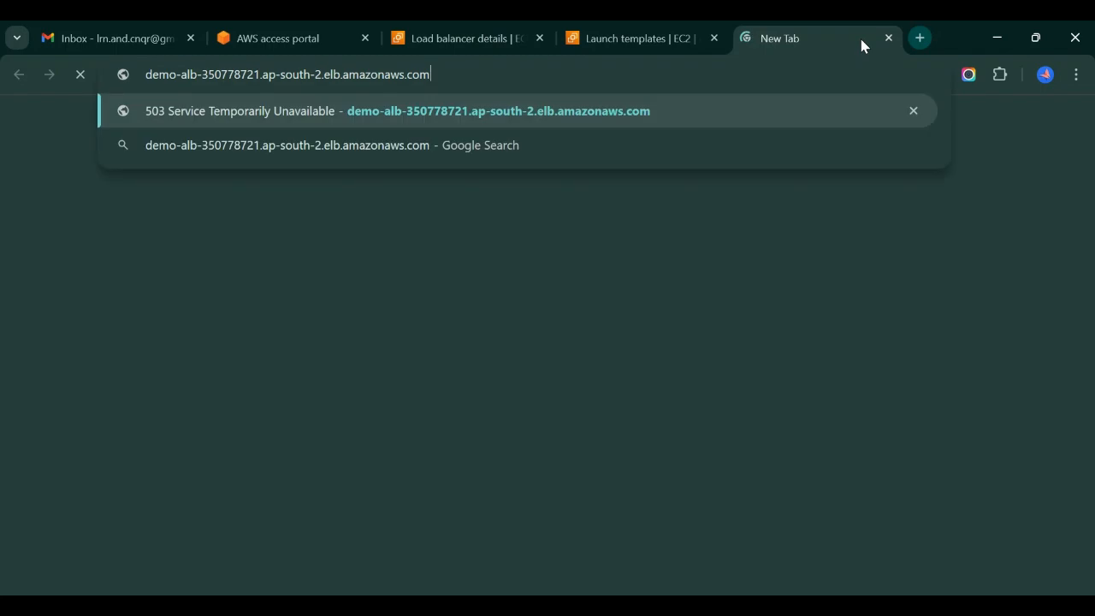
key("Return")
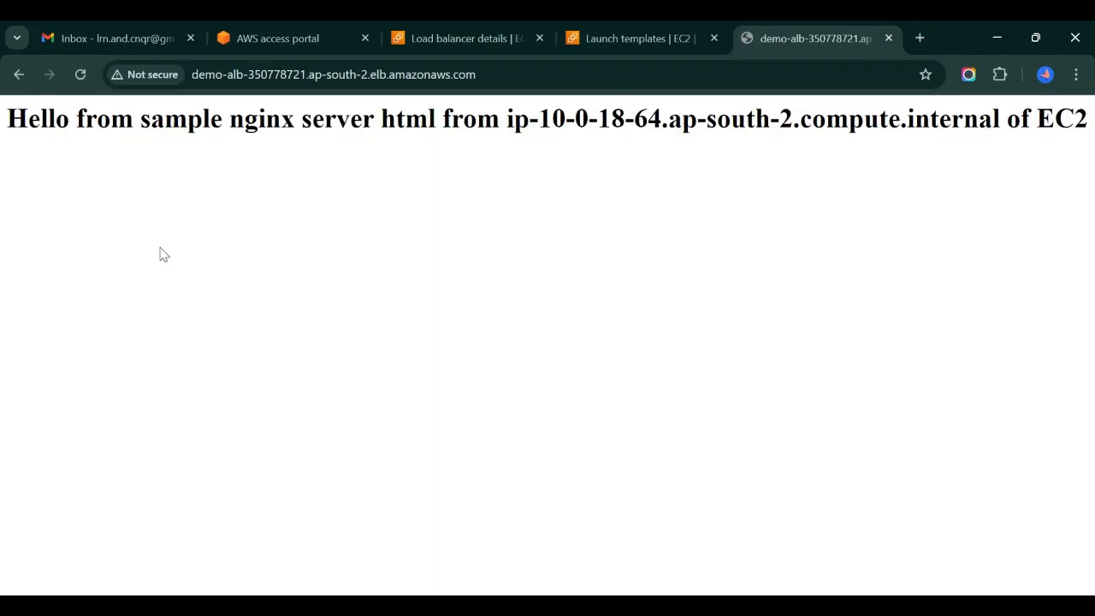
left_click(77, 78)
left_click(79, 79)
Step: Return to the demo-alb load balancer page and review its details along with its listeners and rules
left_click(453, 28)
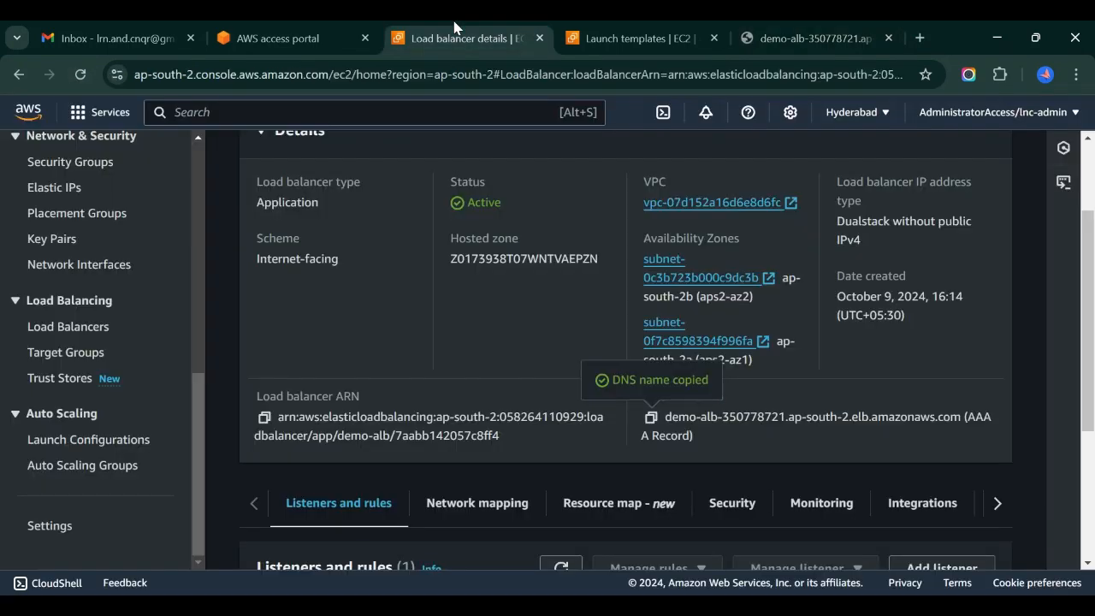
scroll(450, 394, "up", 2)
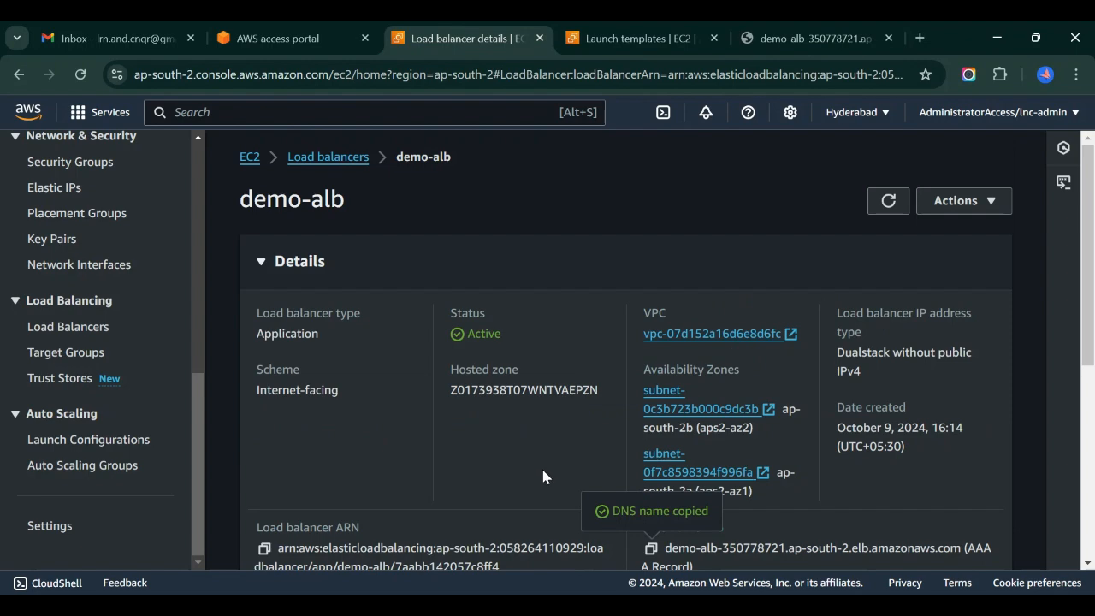
scroll(544, 471, "down", 4)
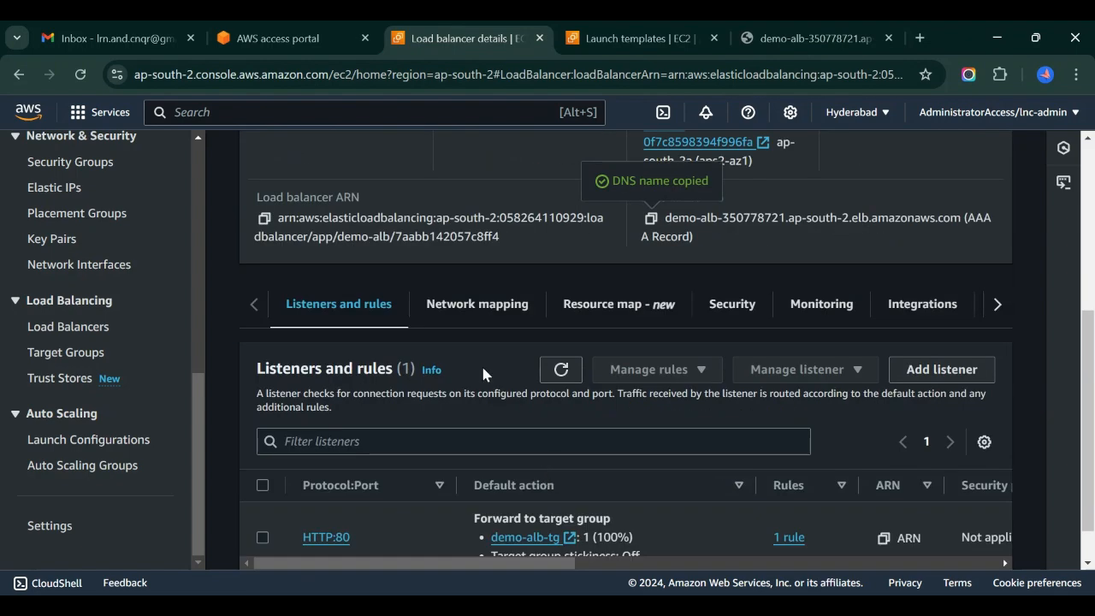
scroll(484, 368, "up", 4)
scroll(481, 364, "down", 4)
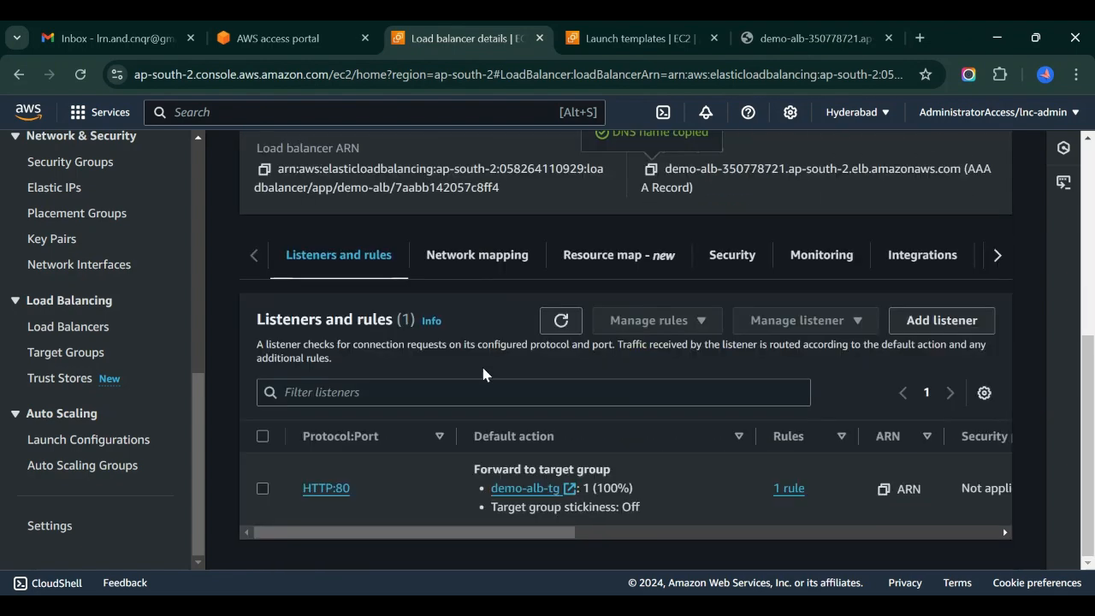
scroll(397, 309, "up", 4)
scroll(94, 359, "up", 1)
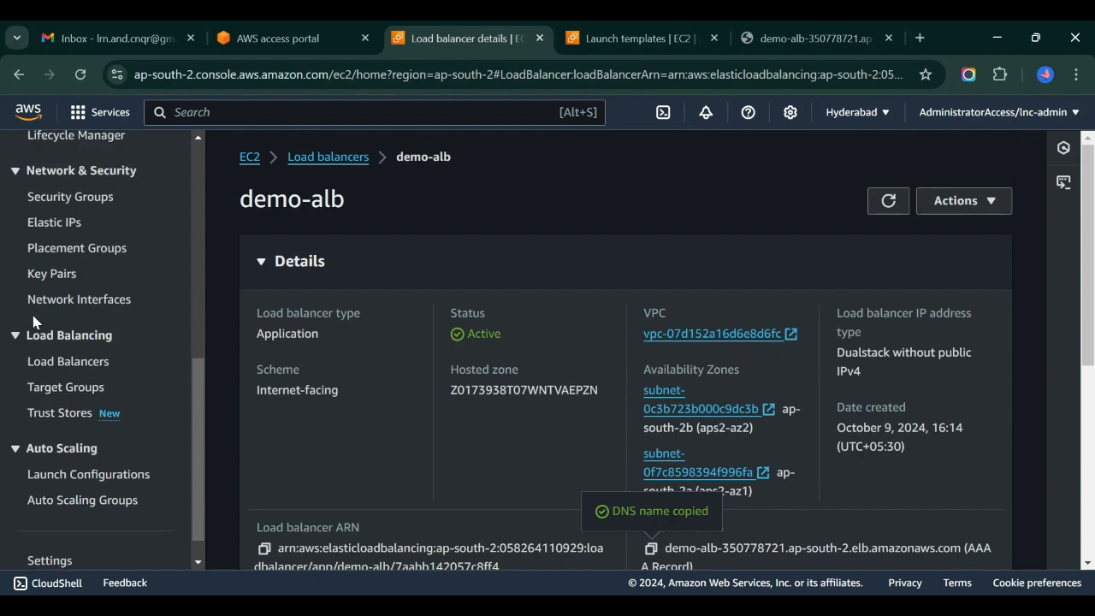
Step: Open demo-asg from the Auto Scaling groups list and review its group details, launch template and network settings
left_click(82, 500)
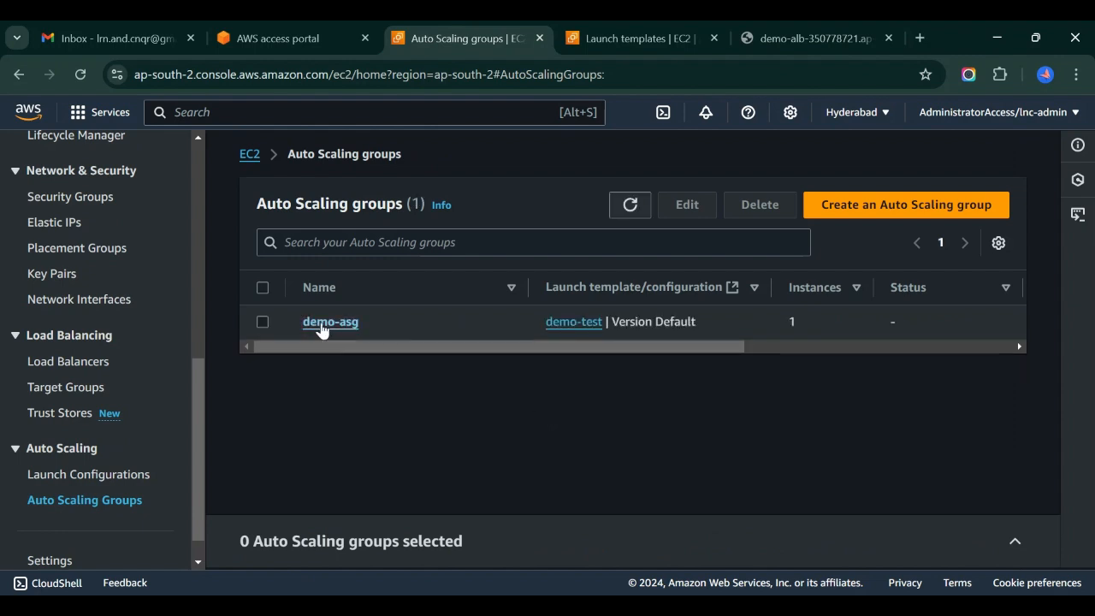
left_click(320, 326)
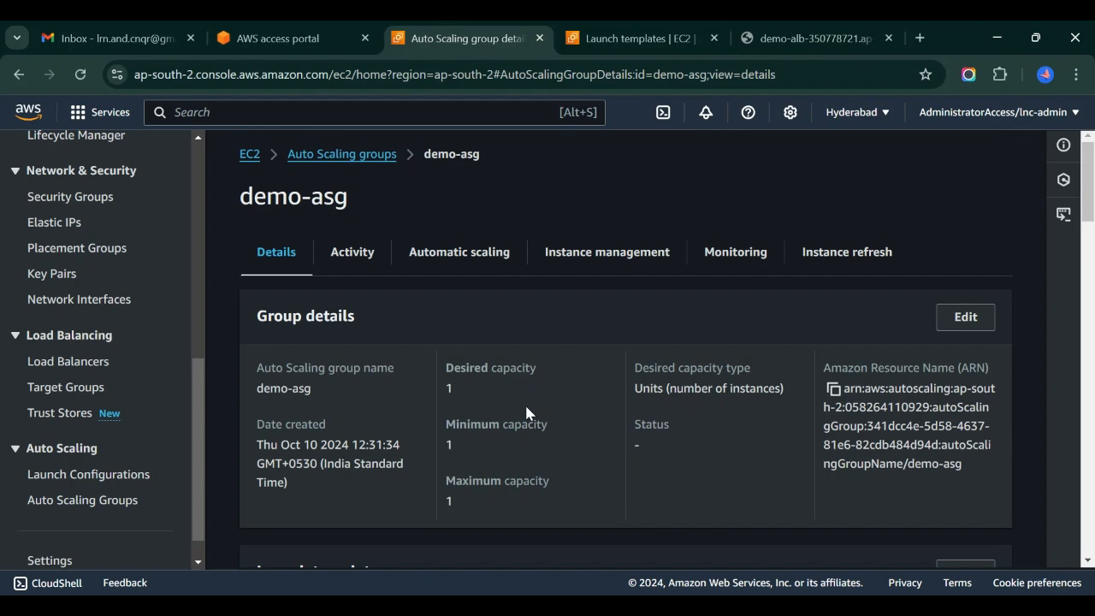
scroll(526, 413, "down", 5)
scroll(526, 414, "down", 2)
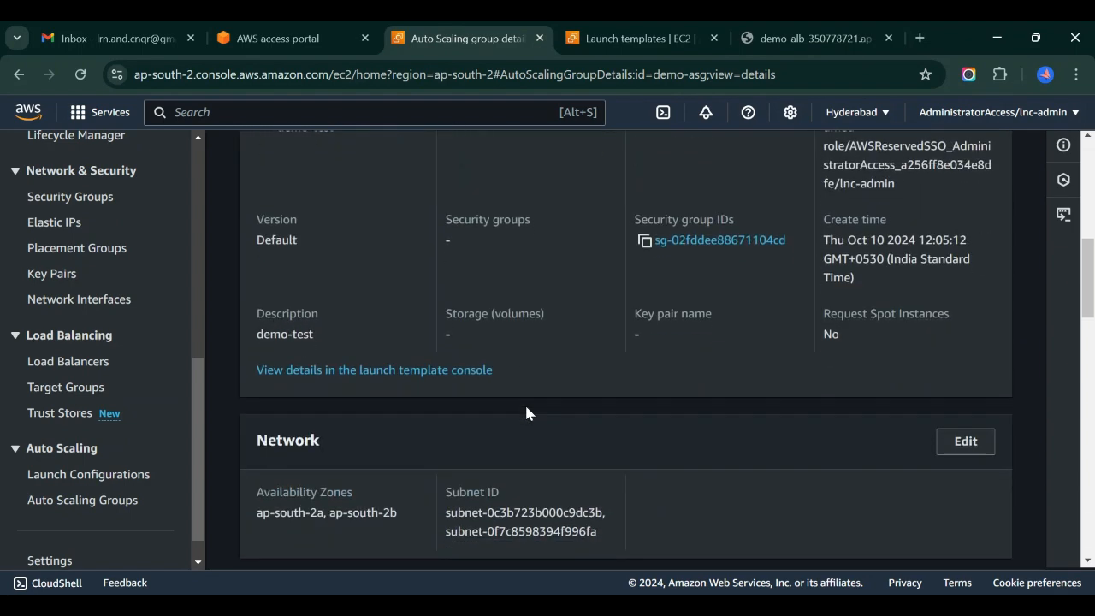
scroll(528, 409, "up", 4)
scroll(527, 408, "up", 4)
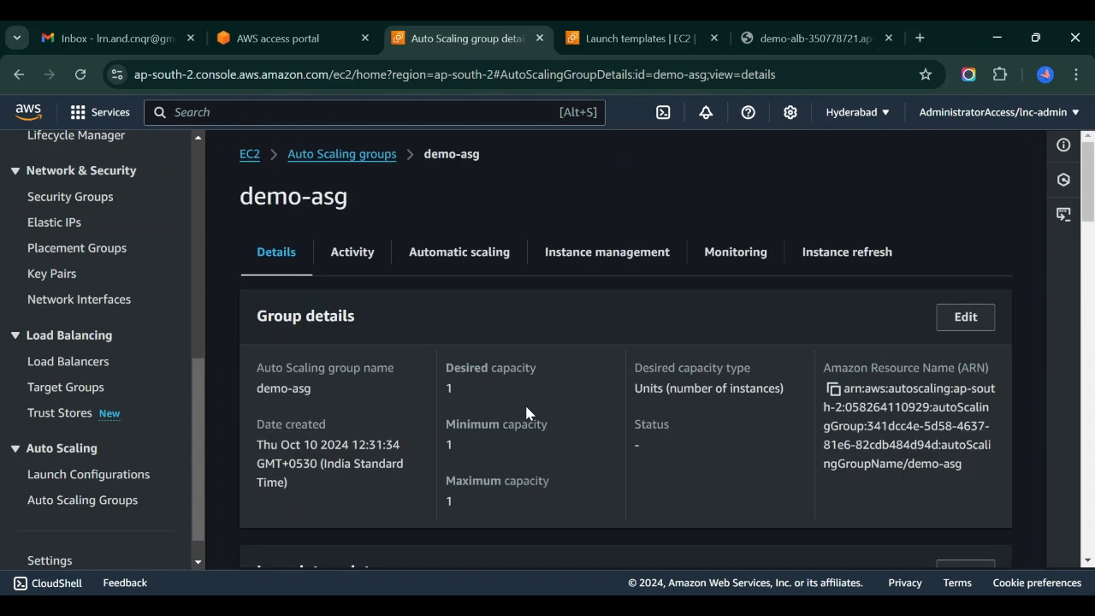
Step: Examine the automatic scaling settings of demo-asg, covering dynamic and predictive scaling policies and scheduled actions
left_click(448, 252)
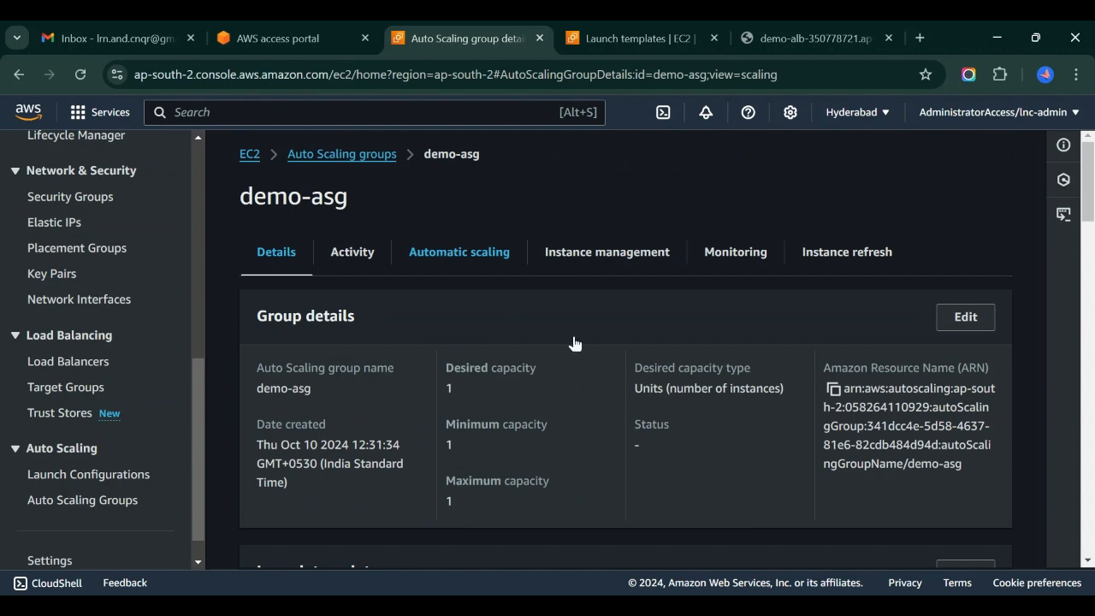
scroll(498, 492, "down", 3)
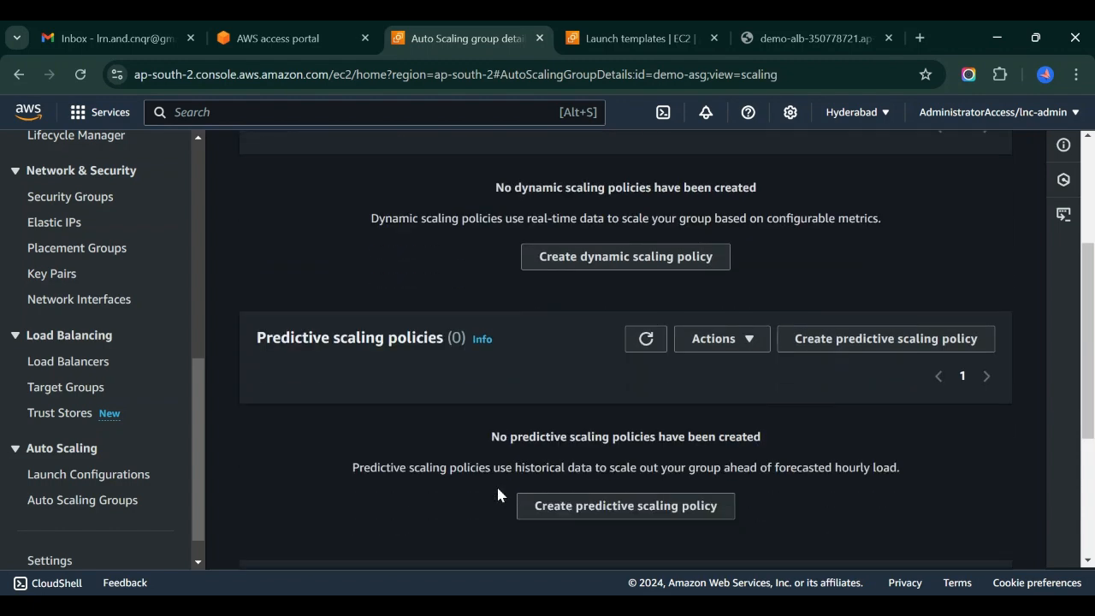
scroll(498, 495, "down", 3)
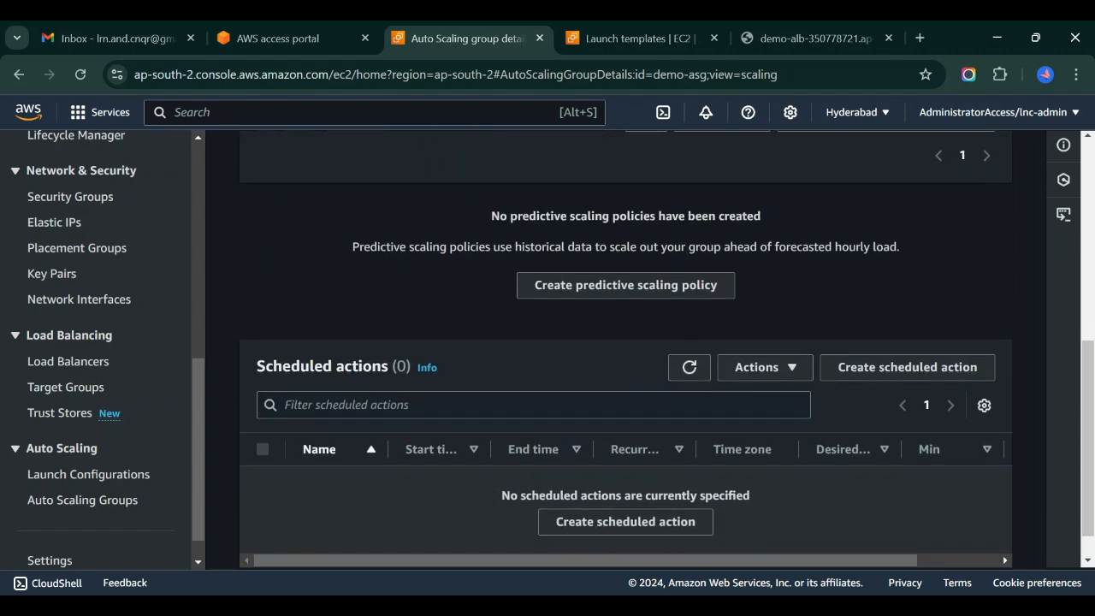